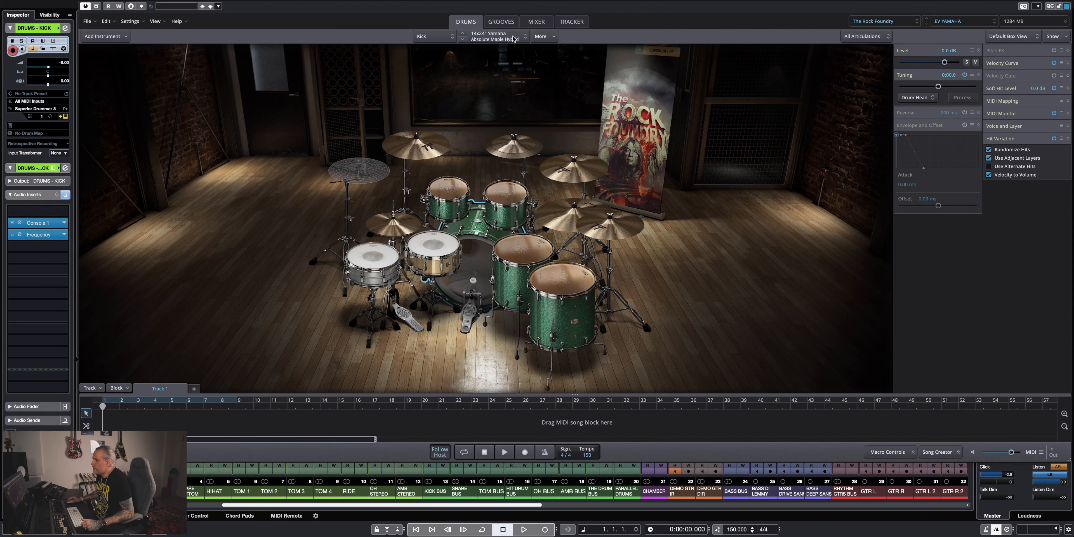
# Preview the Exit Sand 122 BPM Verse 01 groove, place it at bar 1 of the song track and enable looping over its eight bars.
pyautogui.click(501, 22)
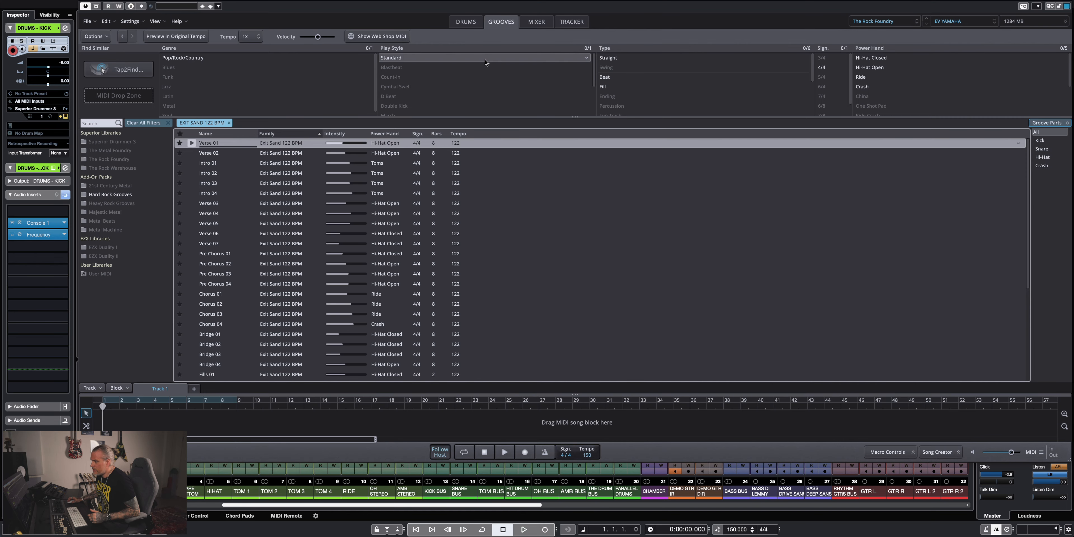
pyautogui.click(191, 143)
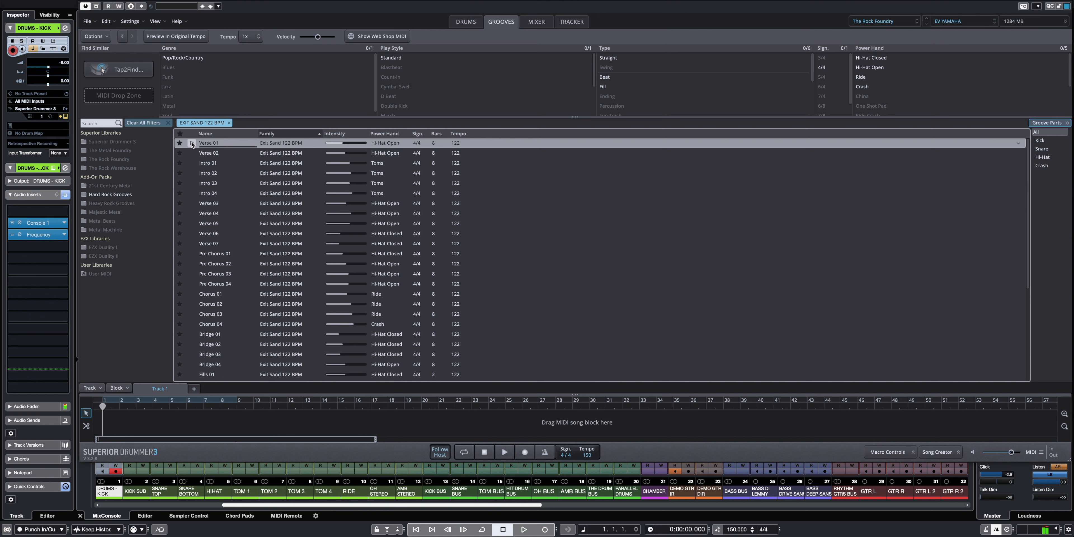
pyautogui.moveTo(194, 326); pyautogui.dragTo(100, 407)
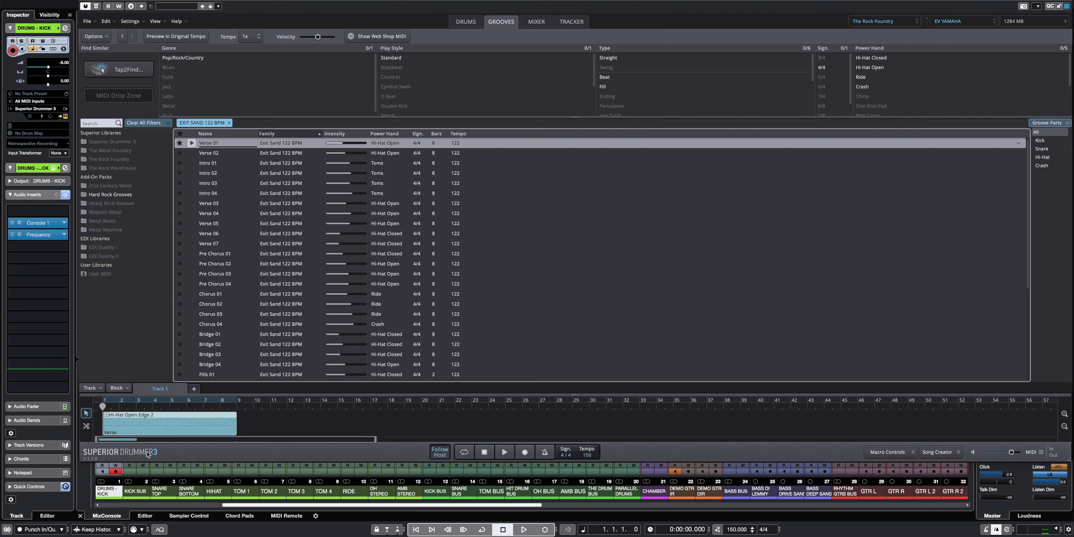
pyautogui.click(124, 397)
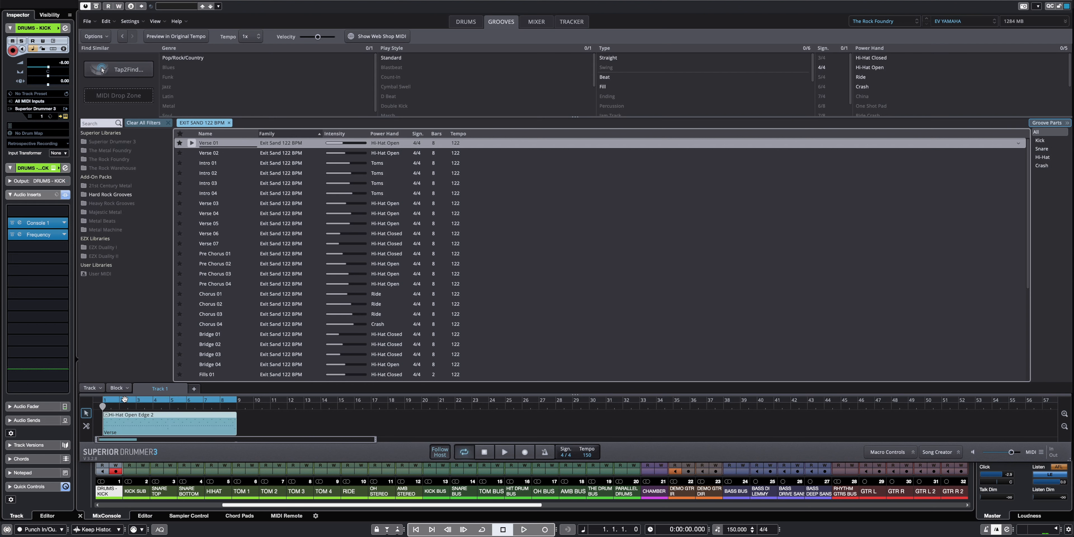
# Open the verse block in Edit Play Style and, during playback, try the Power Hand on Cymbal 4 before returning it to the hi-hat.
pyautogui.doubleClick(142, 421)
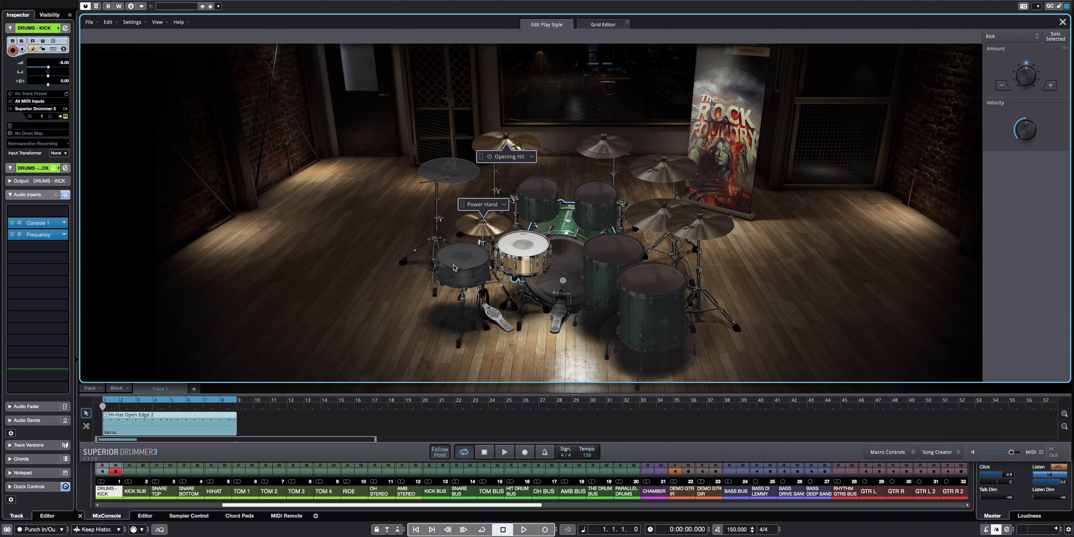
pyautogui.click(506, 452)
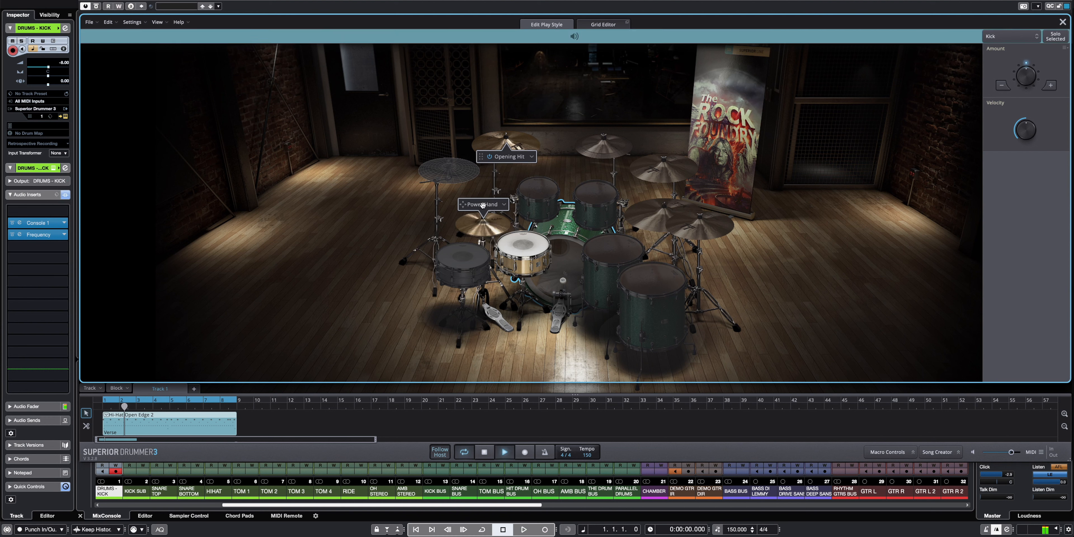
pyautogui.moveTo(479, 205); pyautogui.dragTo(661, 161)
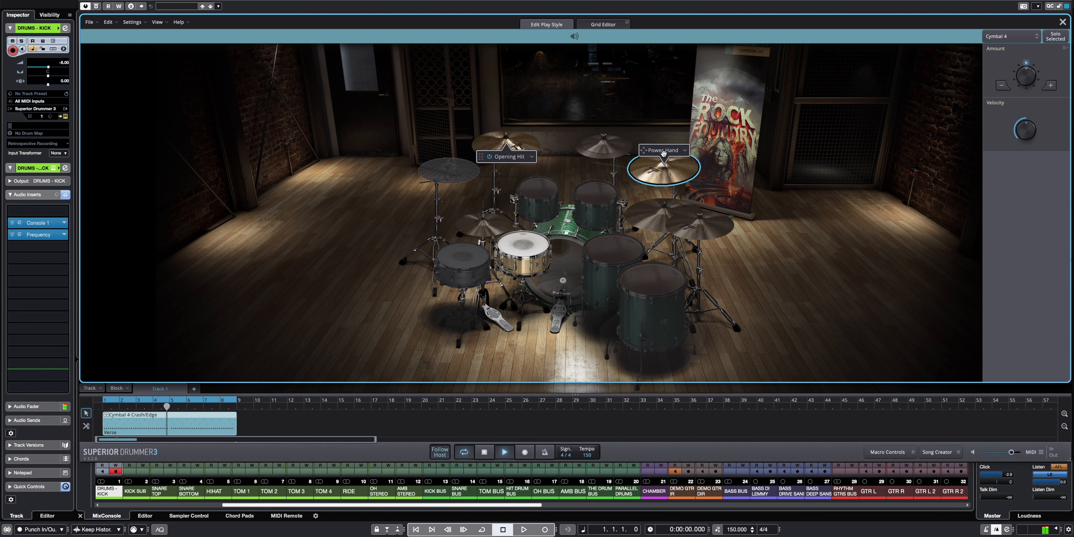
pyautogui.moveTo(661, 160); pyautogui.dragTo(488, 220)
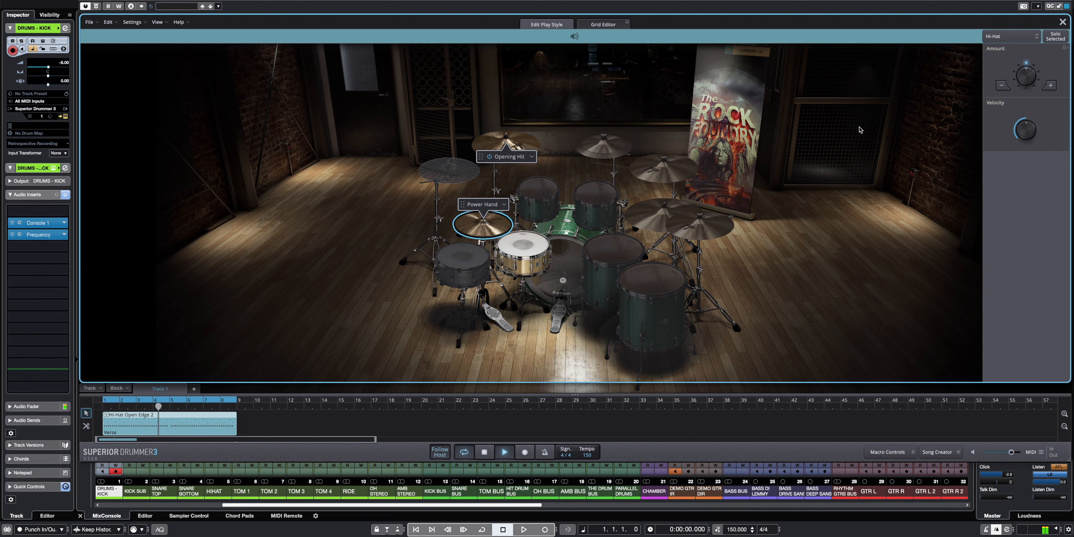
# Raise the kick drum's Amount by three increments while the groove plays.
pyautogui.click(578, 250)
pyautogui.click(1050, 86)
pyautogui.click(1051, 86)
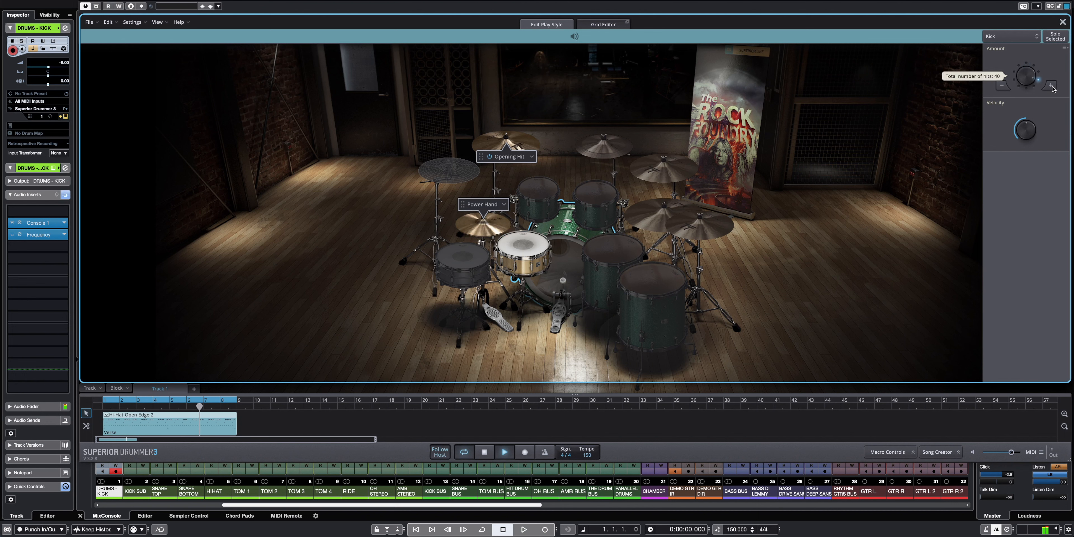
pyautogui.click(1051, 87)
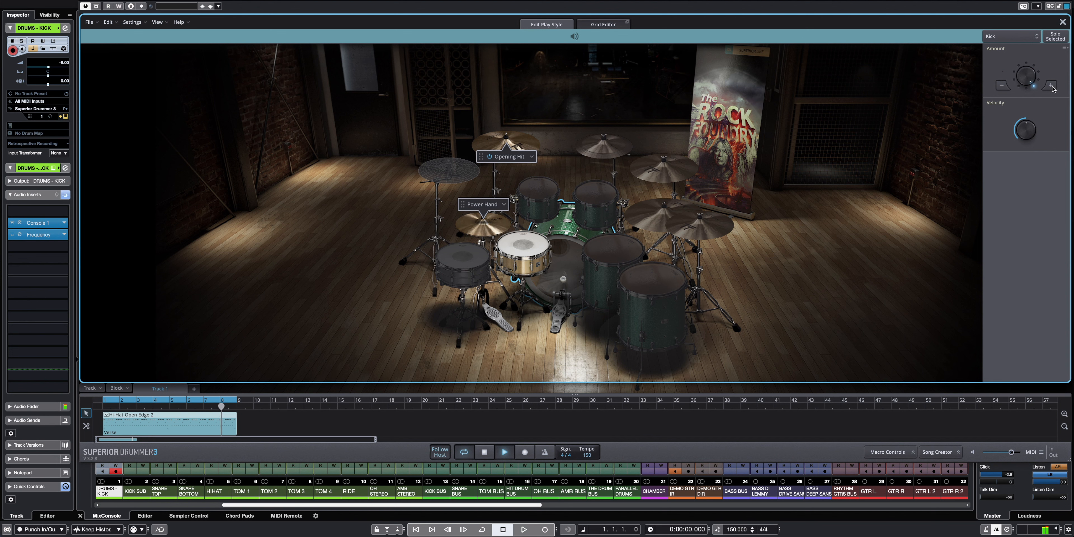
# Try the snare's Amount at 40 hits, then lower it to its original setting.
pyautogui.click(522, 254)
pyautogui.click(1050, 86)
pyautogui.click(1050, 85)
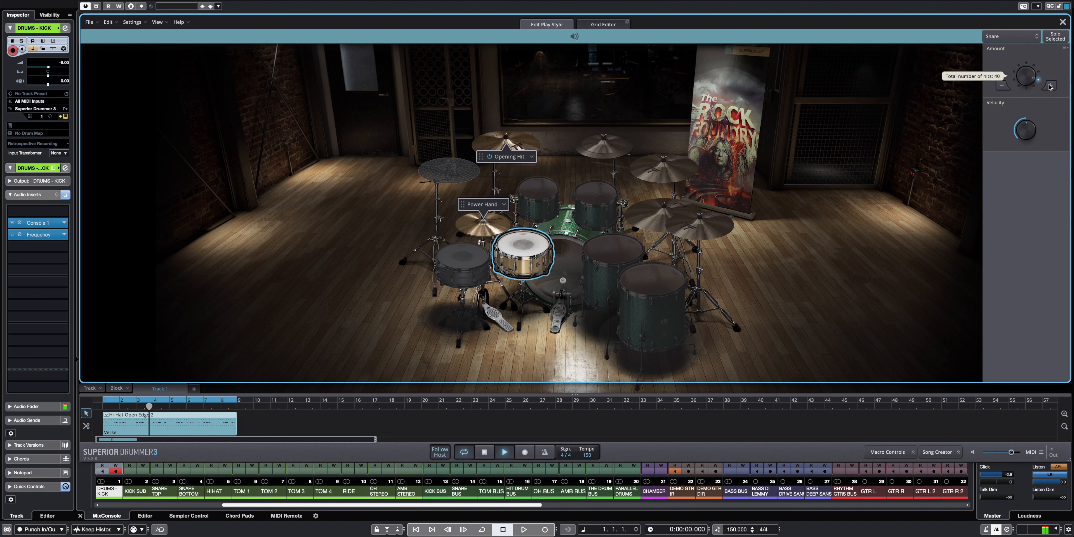
pyautogui.click(1002, 86)
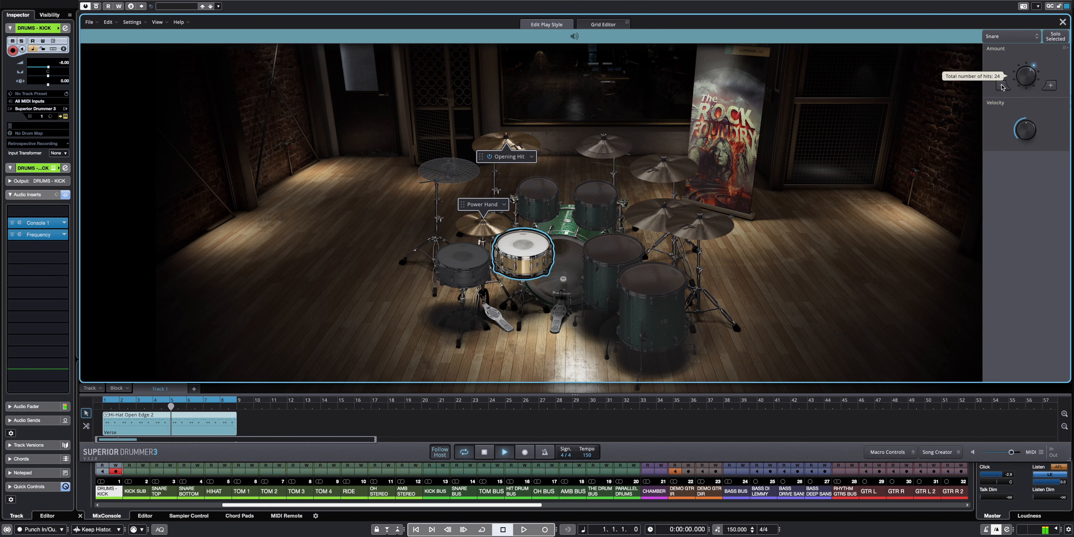
pyautogui.click(1002, 86)
# Bring the kick drum's Amount back to 19 hits and stop playback.
pyautogui.click(574, 247)
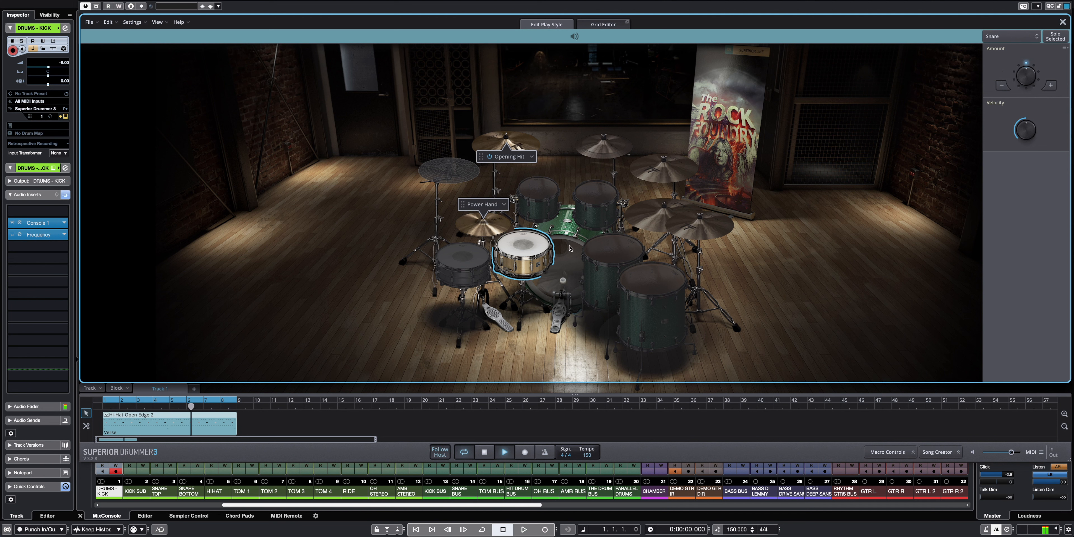
pyautogui.click(1000, 86)
pyautogui.click(1001, 86)
pyautogui.click(1001, 86)
pyautogui.click(1051, 85)
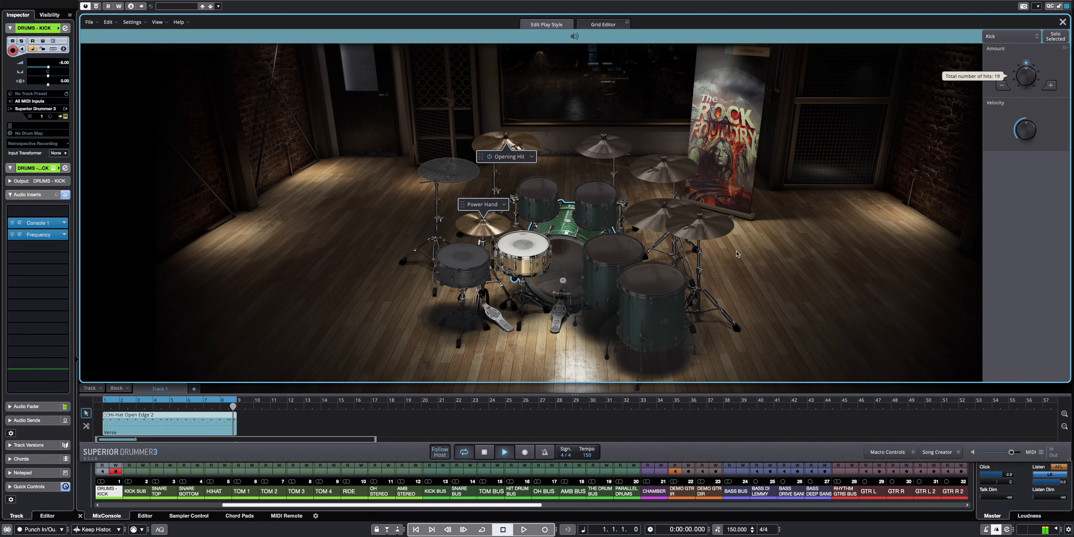
pyautogui.click(485, 453)
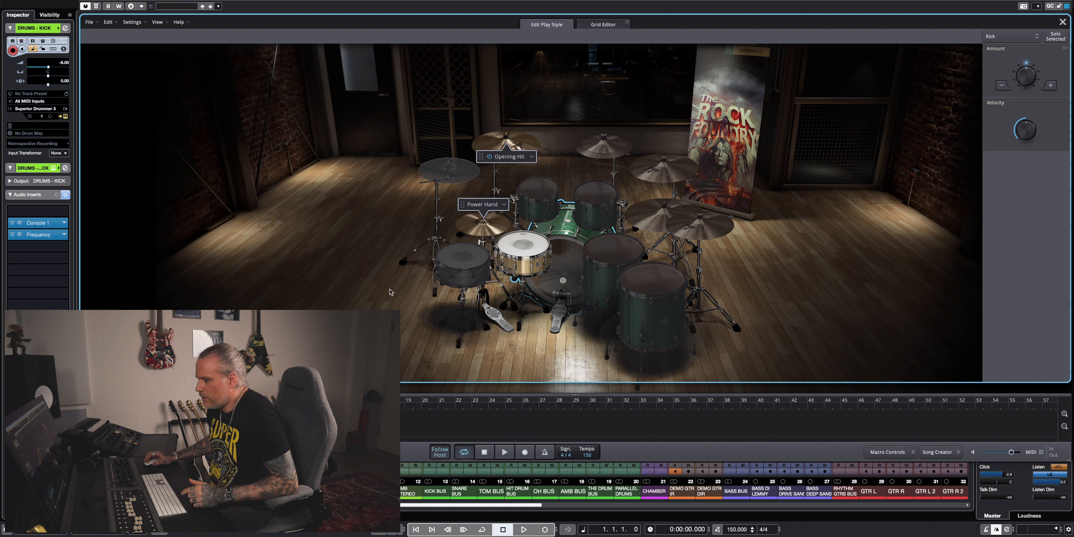
# Play the groove and increase the kick drum's Amount to add more kick hits.
pyautogui.press('space')
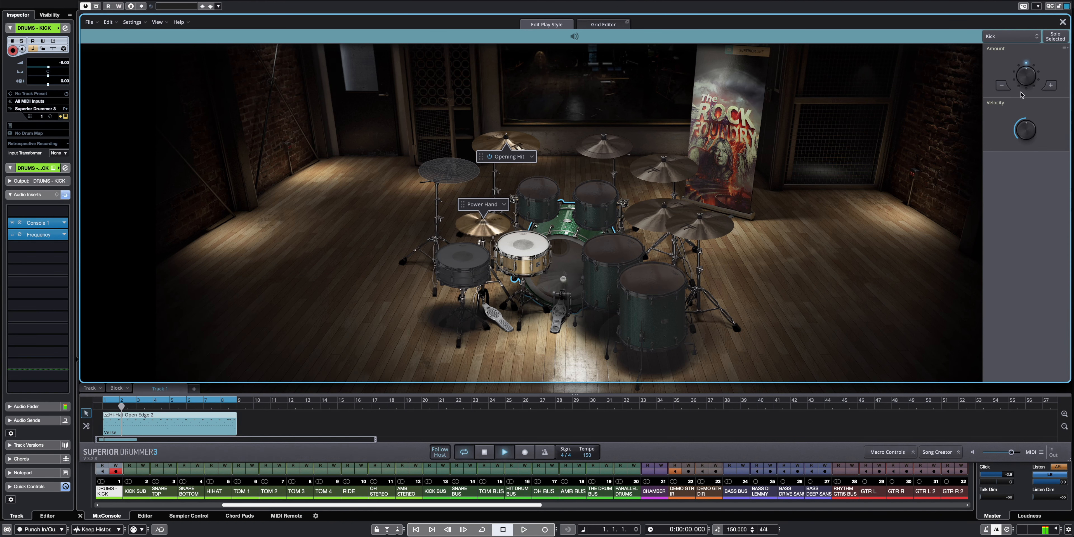
pyautogui.click(1051, 86)
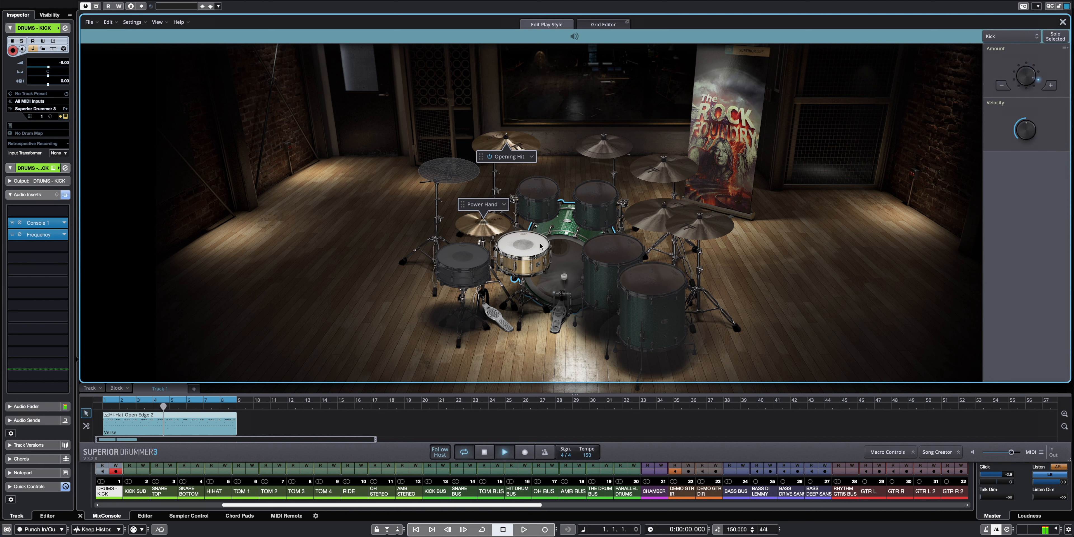
# Audition extra snare hits by raising the snare's Amount, restore its original level and stop playback.
pyautogui.click(523, 254)
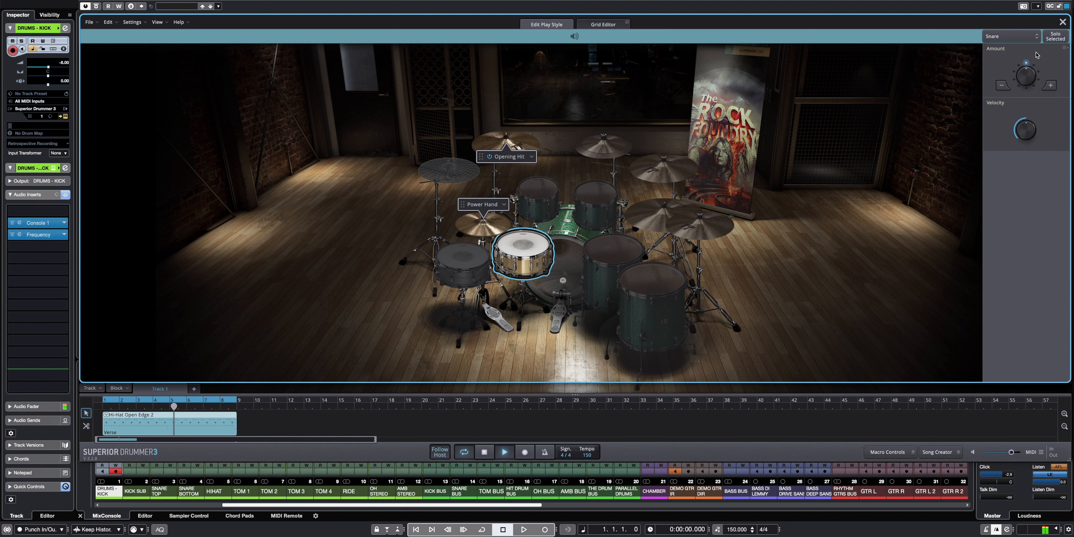
pyautogui.click(1051, 86)
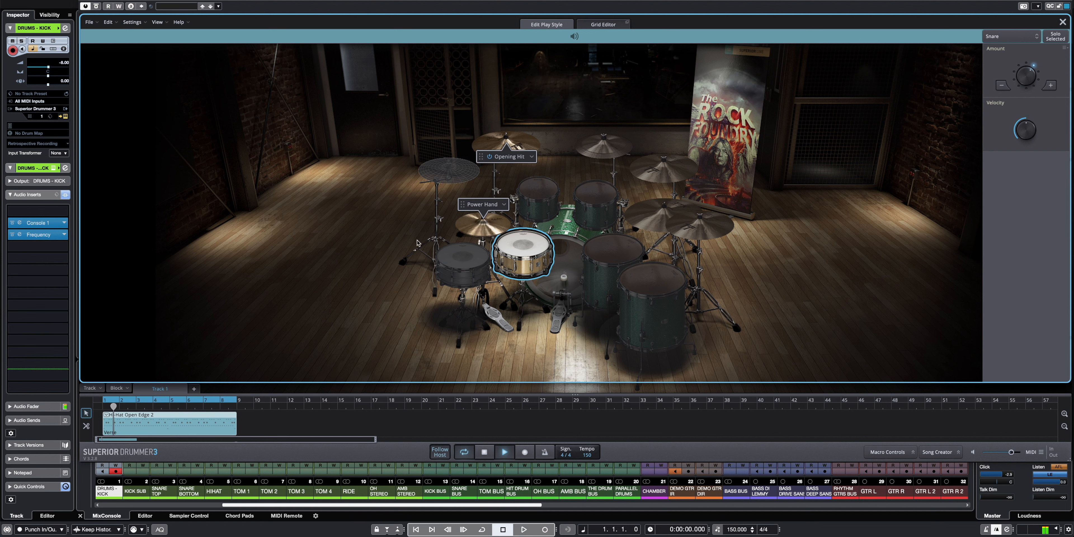
pyautogui.click(1001, 86)
pyautogui.click(484, 452)
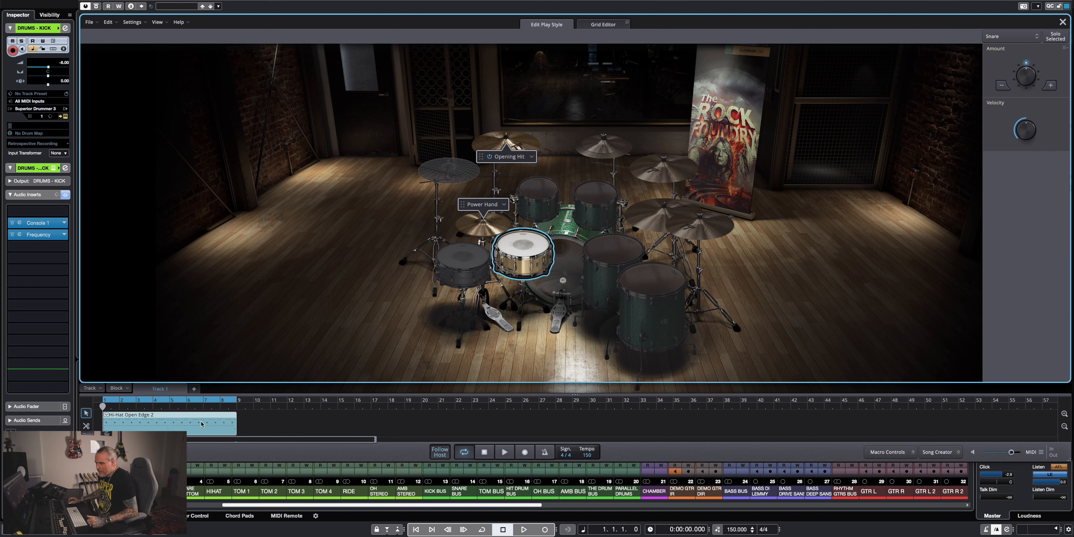
# Move the plugin window aside and place the edited groove on the project's DRUMS - KICK track at bar 1.
pyautogui.moveTo(271, 0); pyautogui.dragTo(615, 30)
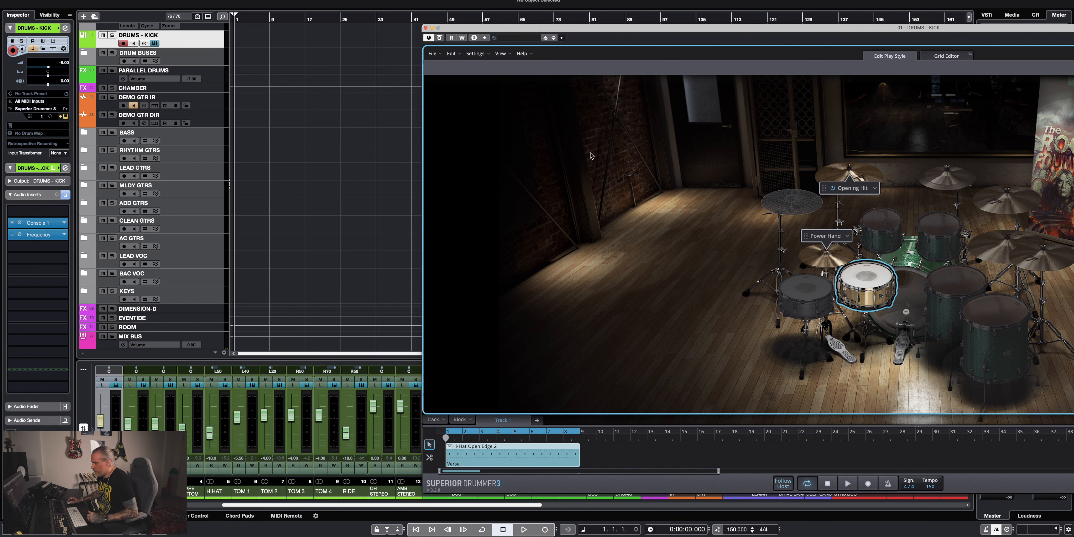
pyautogui.moveTo(396, 201); pyautogui.dragTo(237, 40)
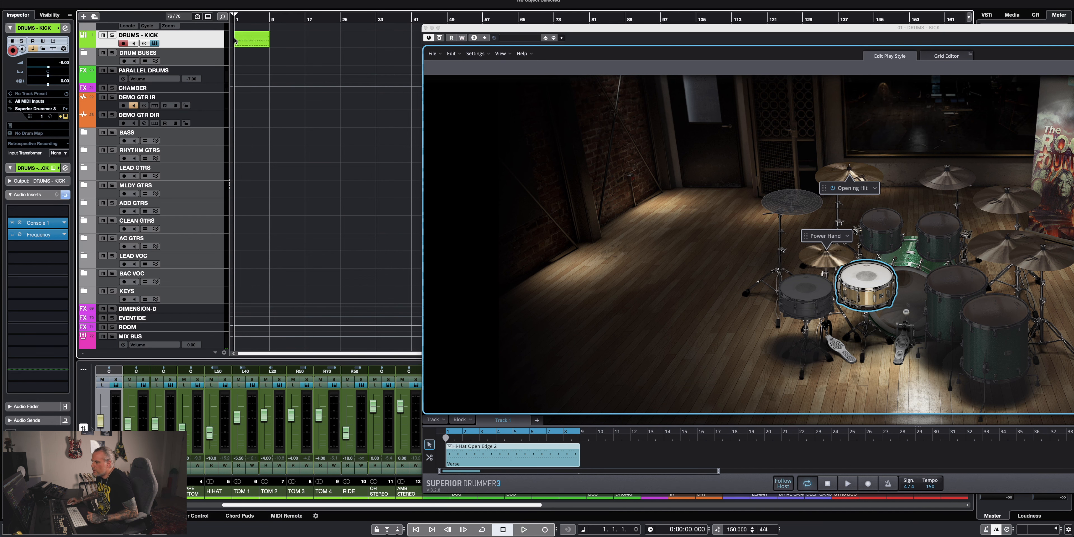
# Delete the groove block from Superior Drummer's song track, turn off its loop and close the plugin window.
pyautogui.moveTo(518, 29); pyautogui.dragTo(317, 0)
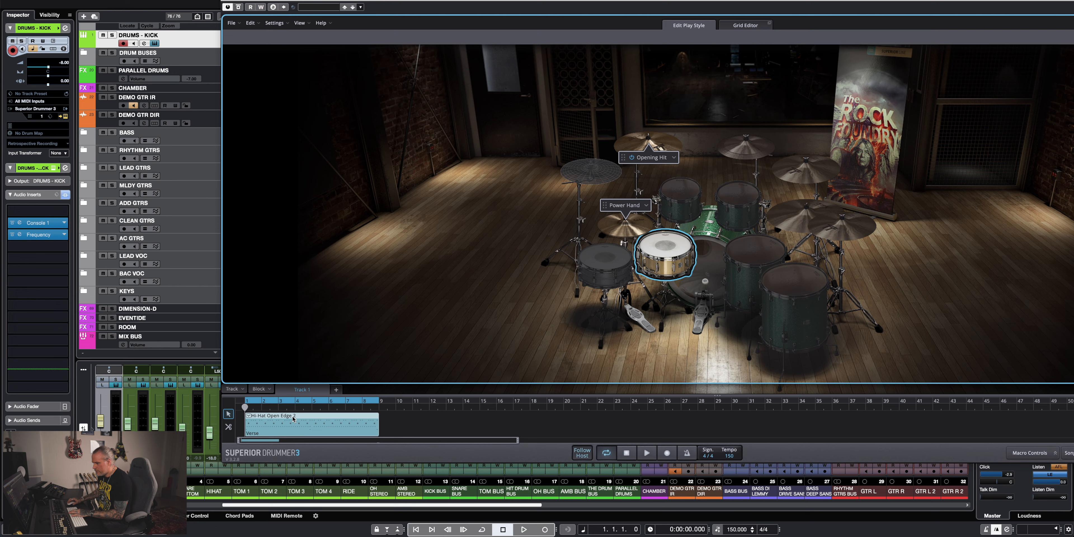
pyautogui.press('Delete')
pyautogui.click(281, 400)
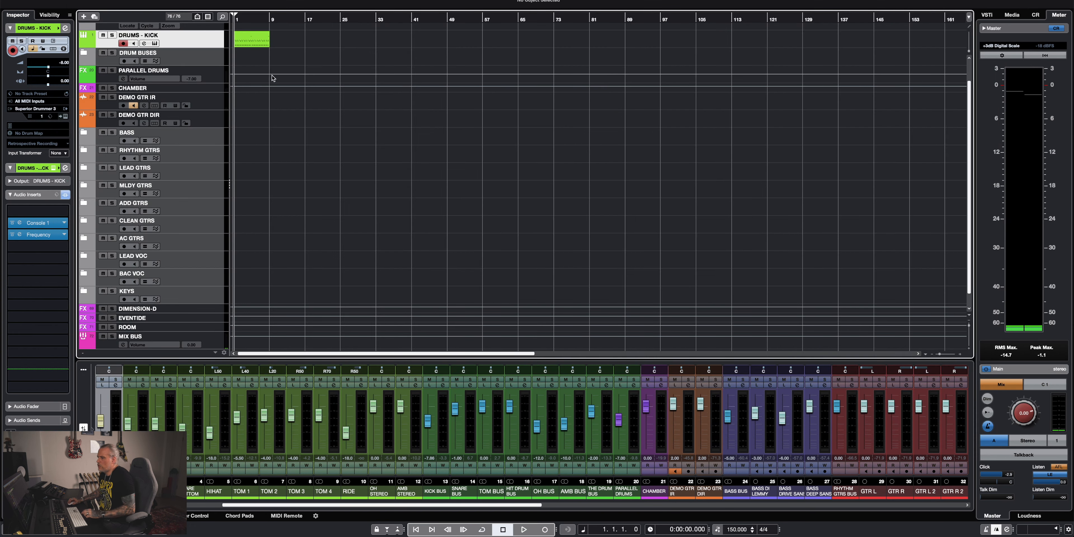
# Open the DRUMS - KICK MIDI part in the drum editor and enlarge the editor area.
pyautogui.press('h')
pyautogui.press('h')
pyautogui.click(286, 41)
pyautogui.doubleClick(286, 42)
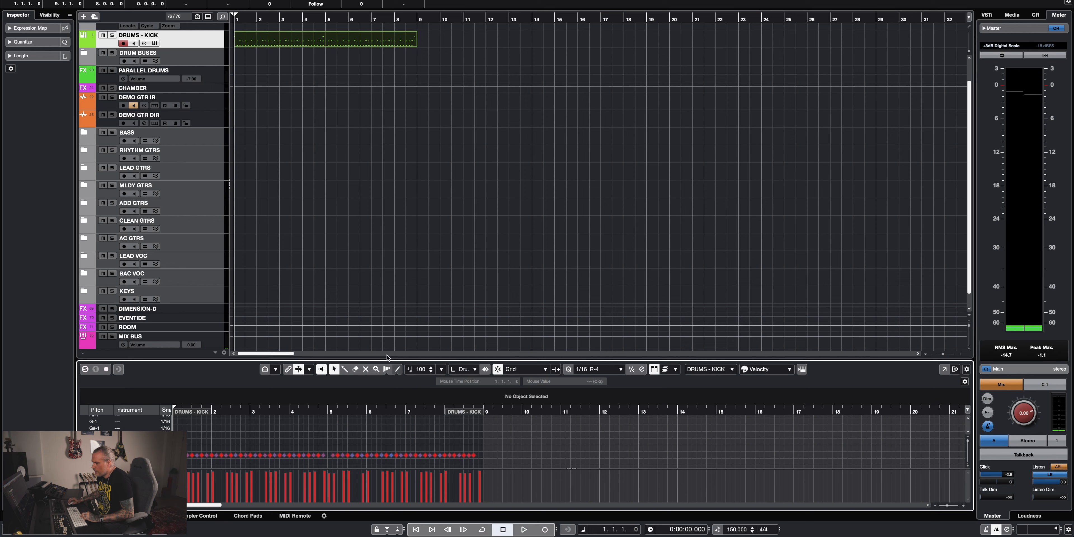
pyautogui.moveTo(387, 205); pyautogui.dragTo(392, 89)
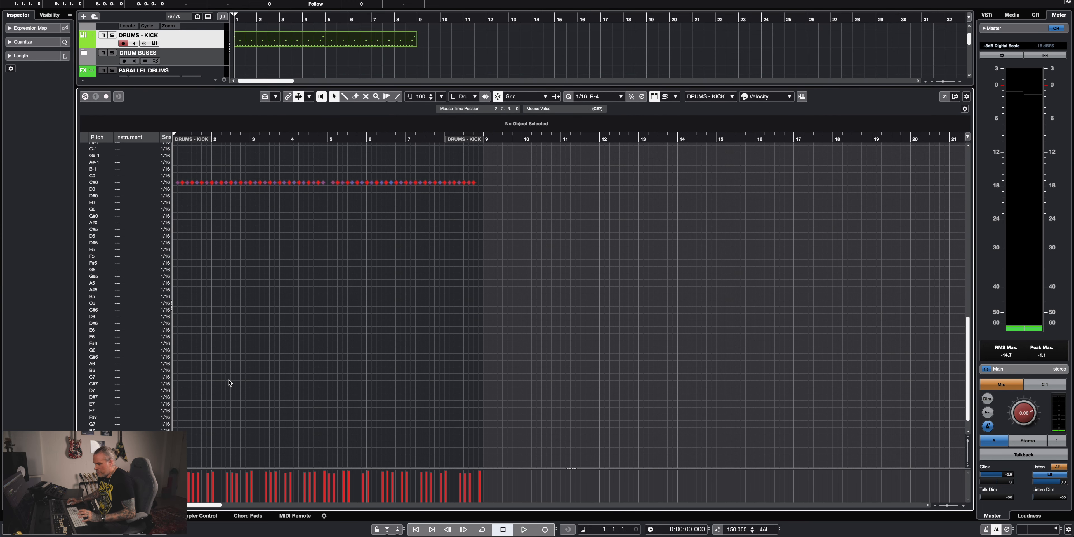
# Add Bass Drum notes at 1.2.1 and 3.1.4 and raise their velocities, setting the one at 3.1.4 to 118.
pyautogui.hscroll(-3, 278, 232)
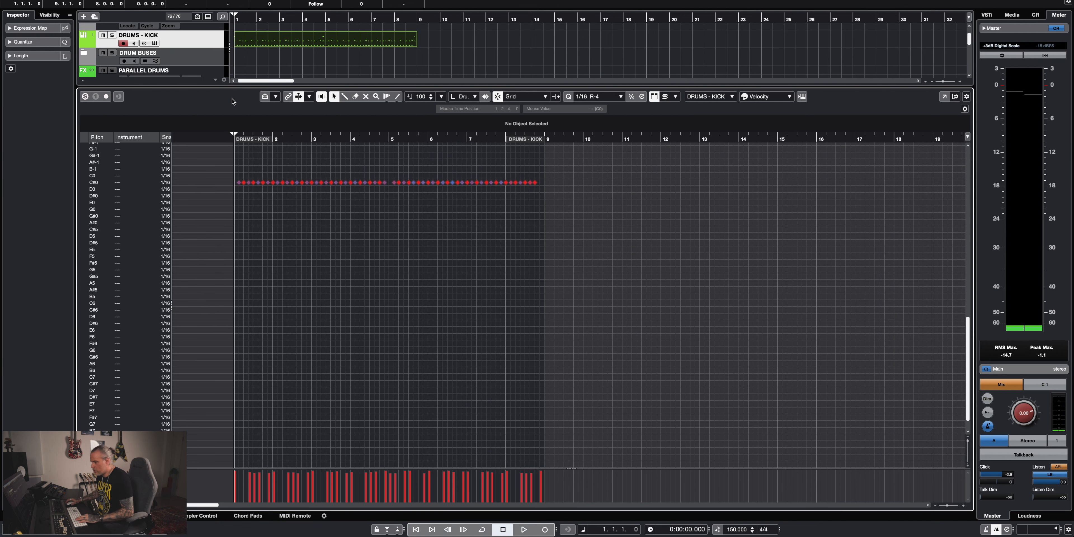
pyautogui.press('h')
pyautogui.press('h')
pyautogui.press('h')
pyautogui.press('h')
pyautogui.press('h')
pyautogui.scroll(6, 363, 207)
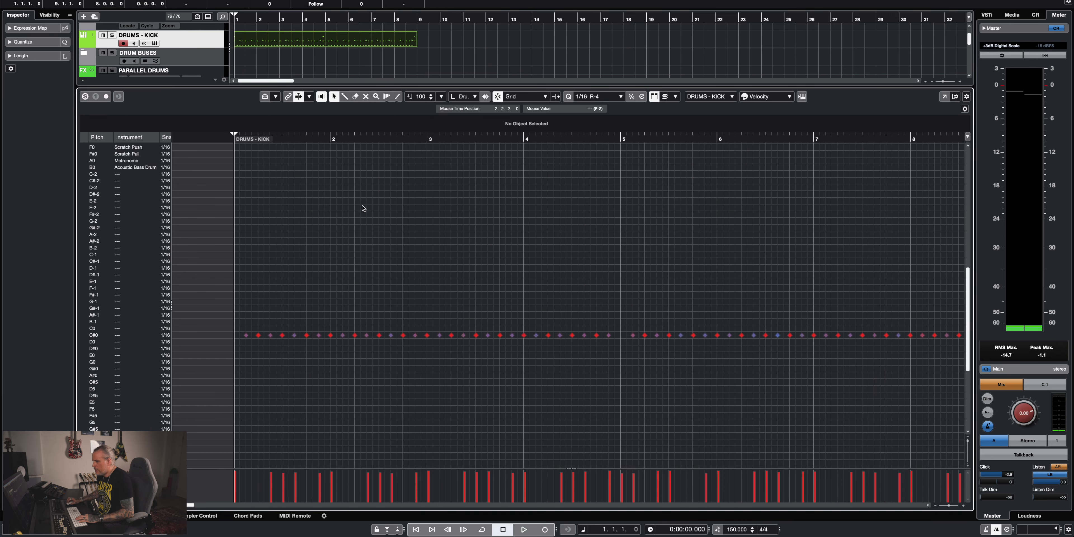
pyautogui.scroll(5, 363, 207)
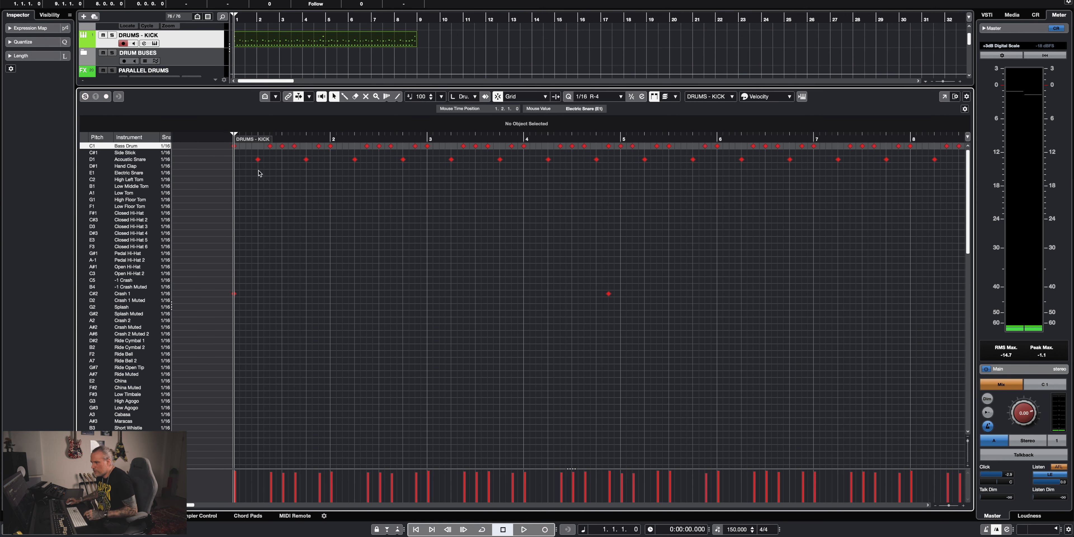
pyautogui.click(258, 146)
pyautogui.click(445, 146)
pyautogui.moveTo(450, 477); pyautogui.dragTo(451, 470)
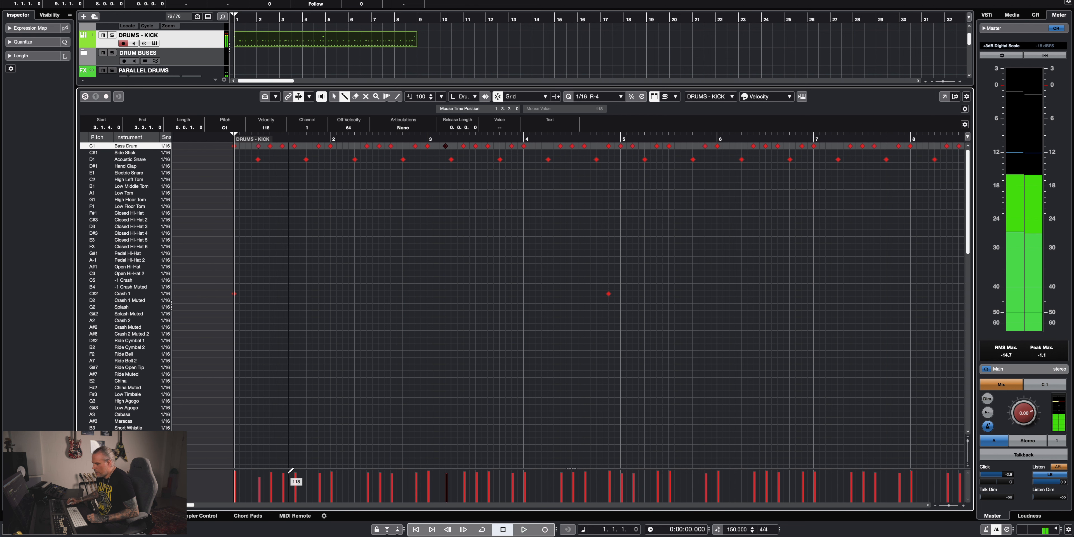
pyautogui.moveTo(260, 478); pyautogui.dragTo(262, 470)
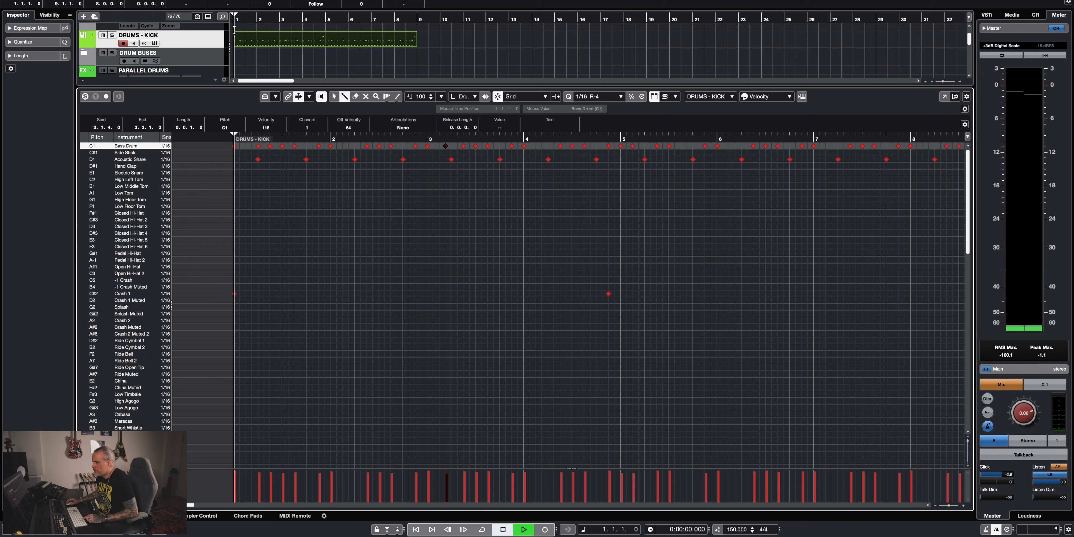
# Play the part from the start, add a Bass Drum note at 6.1.4 and stop playback.
pyautogui.press('space')
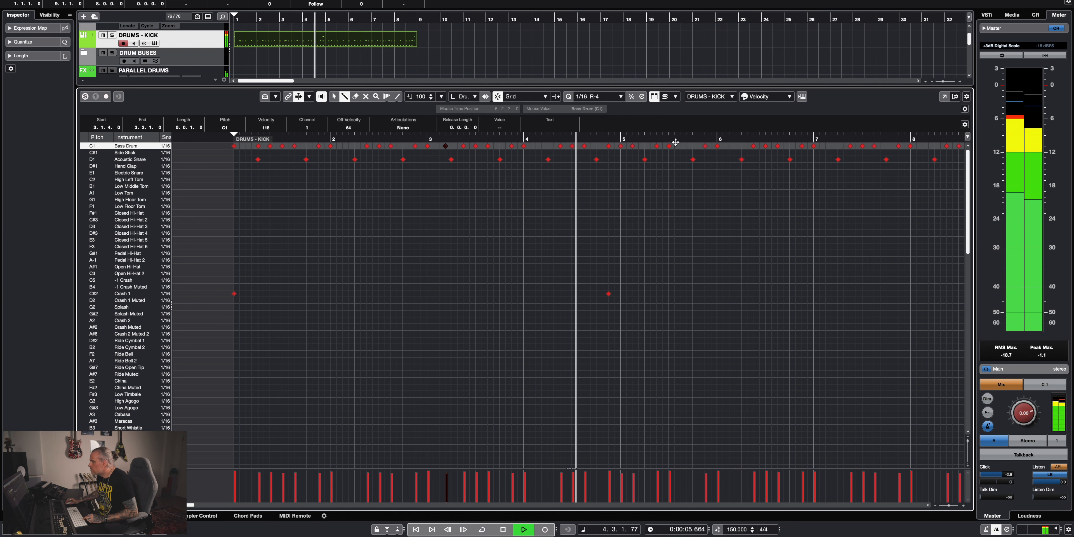
pyautogui.click(734, 146)
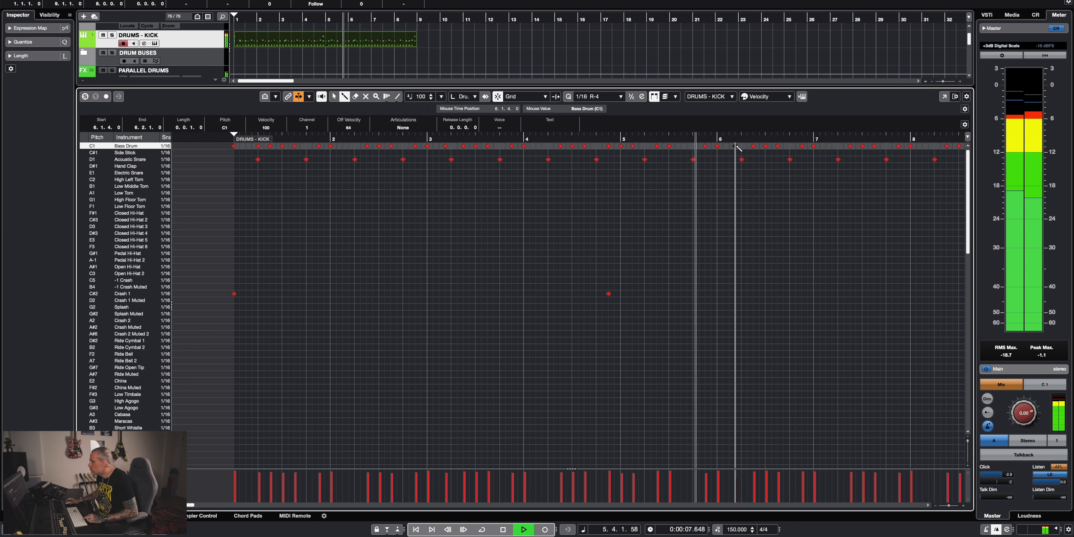
pyautogui.press('space')
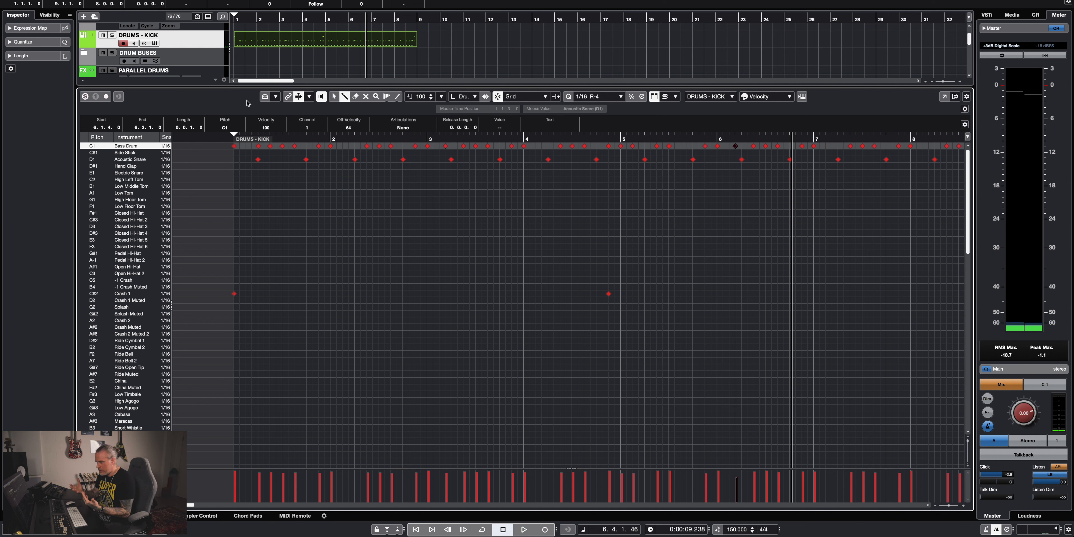
pyautogui.hscroll(5, 465, 179)
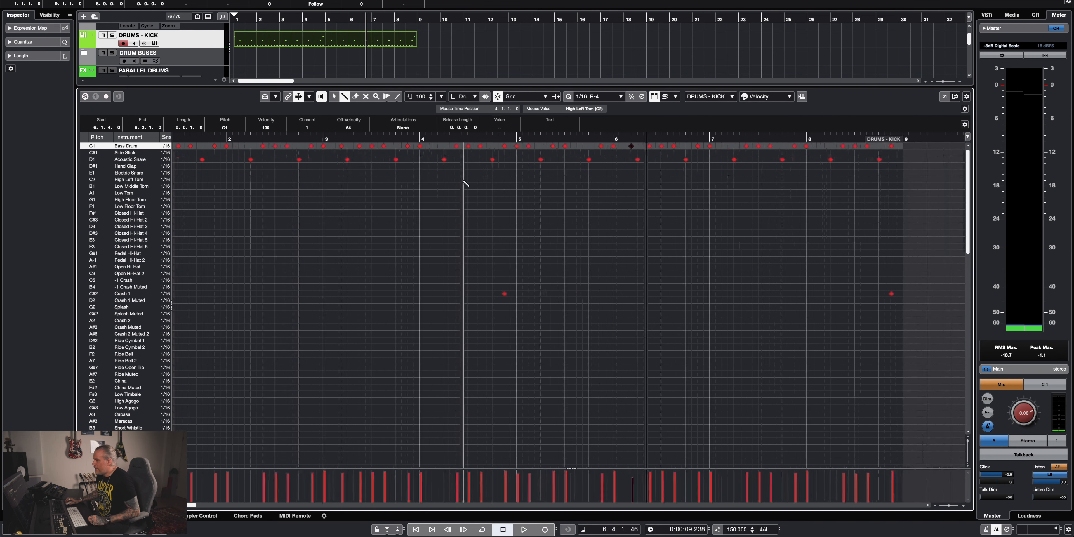
# Fill bar 8 with sixteenth-note Bass Drum hits, set the last one's velocity to 118, and play the part to audition the ending.
pyautogui.moveTo(588, 149); pyautogui.dragTo(673, 148)
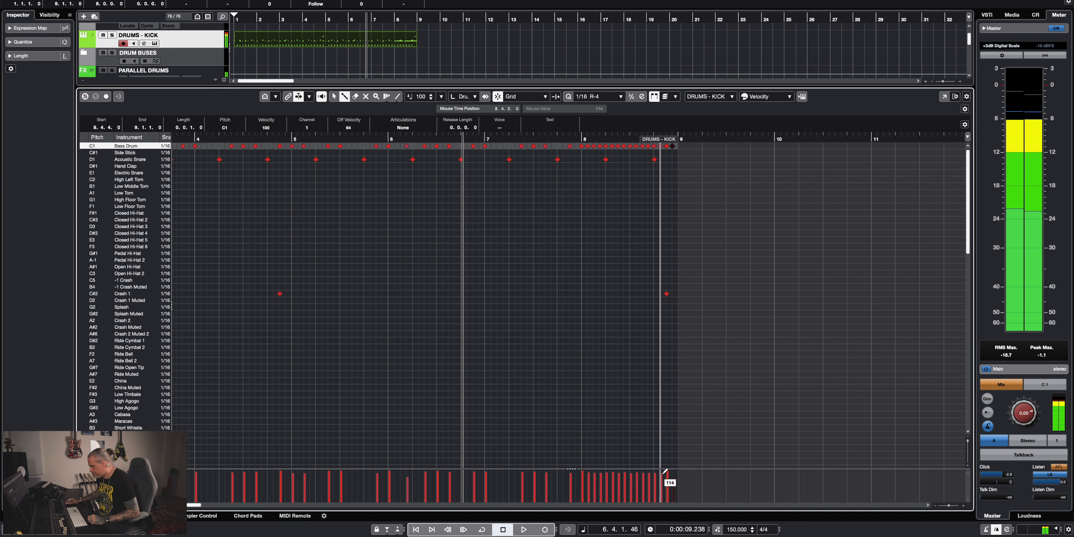
pyautogui.click(673, 473)
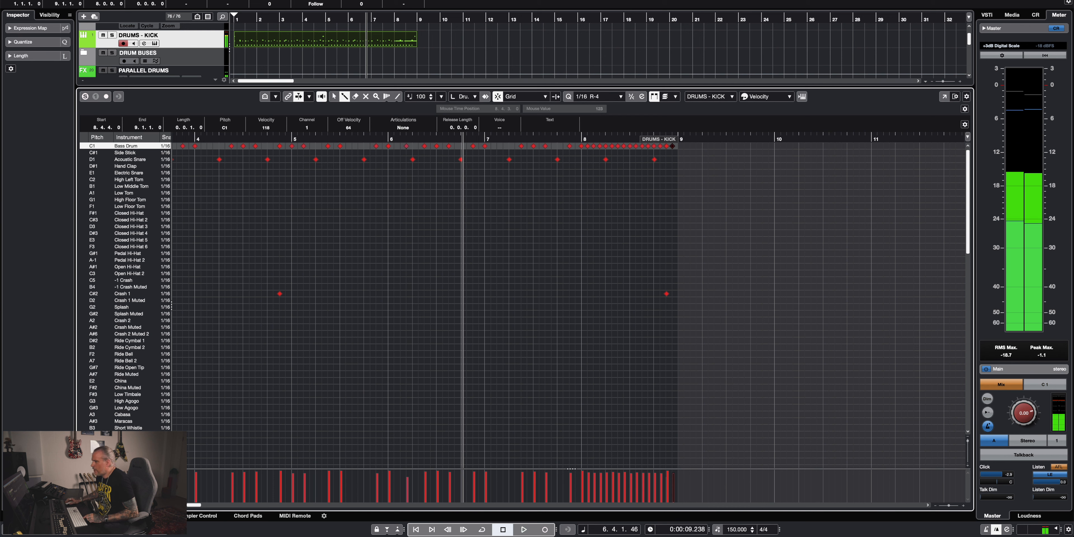
pyautogui.press('space')
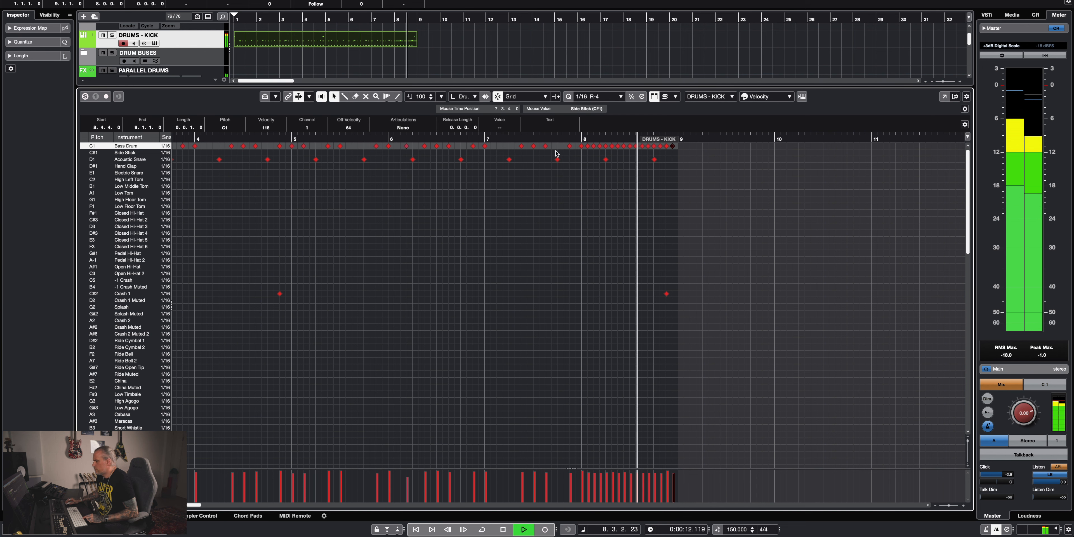
pyautogui.press('space')
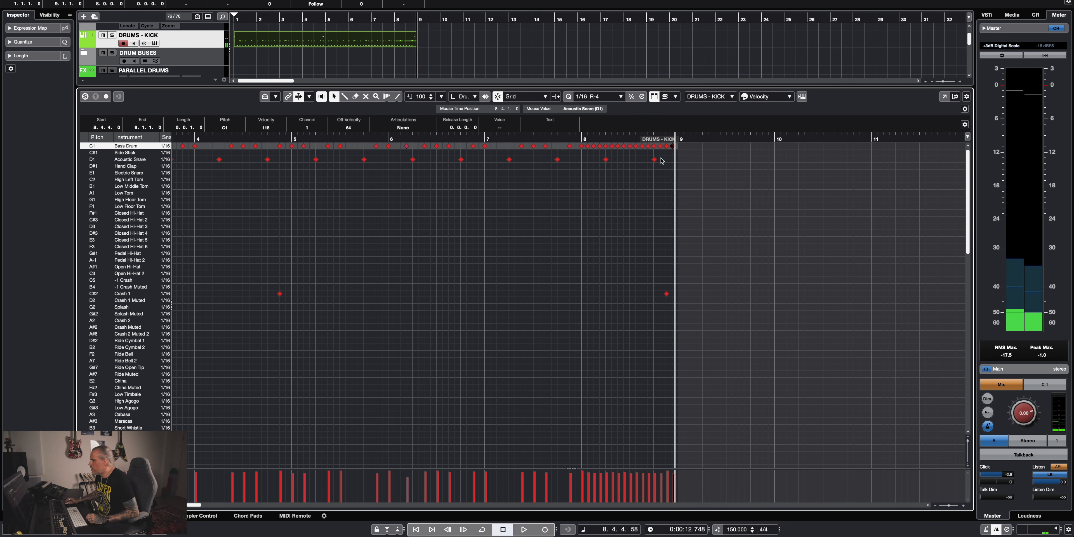
# Select the Bass Drum notes in bar 8, check the quantize settings and quantize the notes twice with the 1/16 R-4 preset.
pyautogui.moveTo(670, 154); pyautogui.dragTo(578, 136)
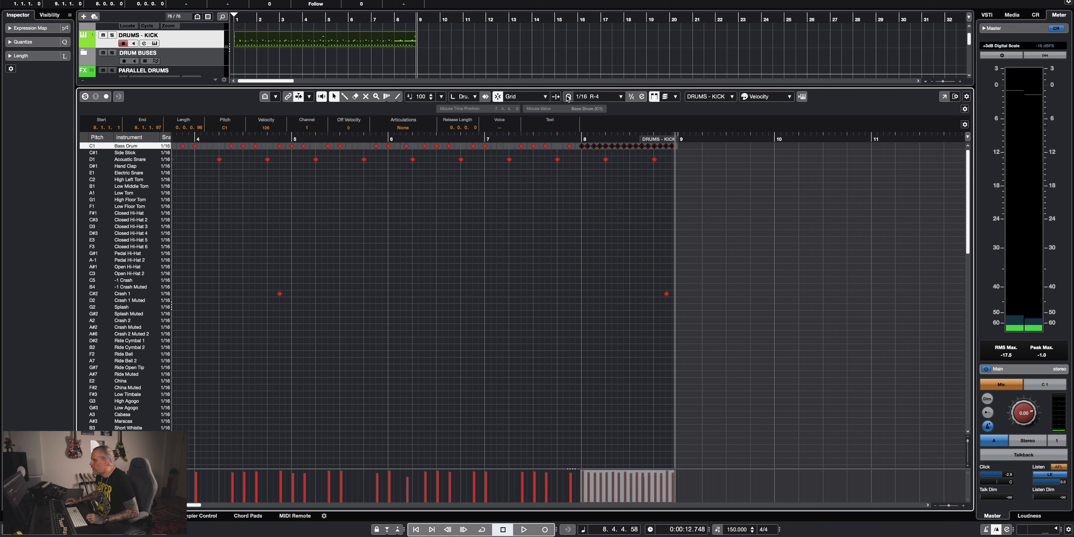
pyautogui.click(613, 99)
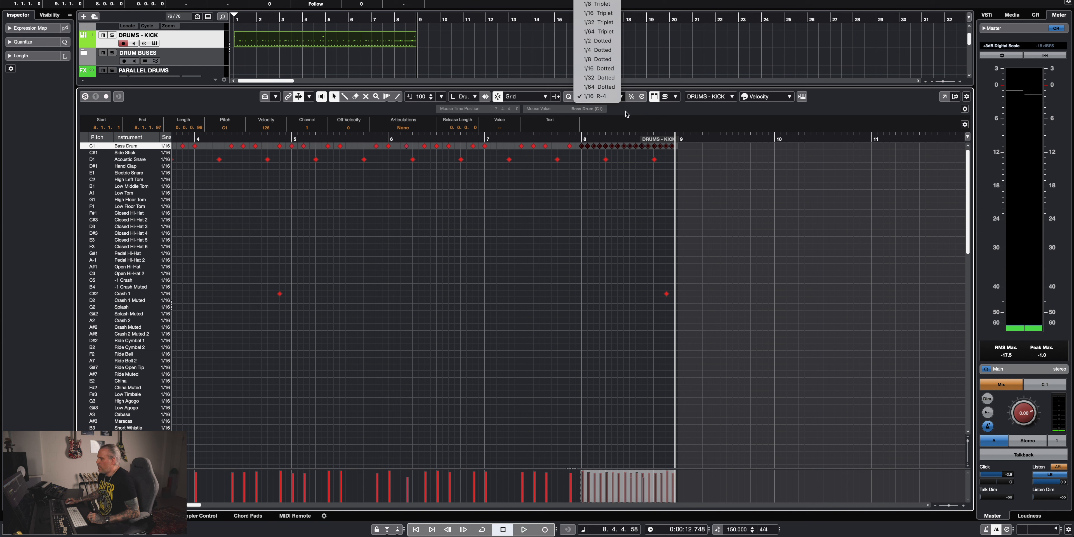
pyautogui.click(637, 116)
pyautogui.click(642, 96)
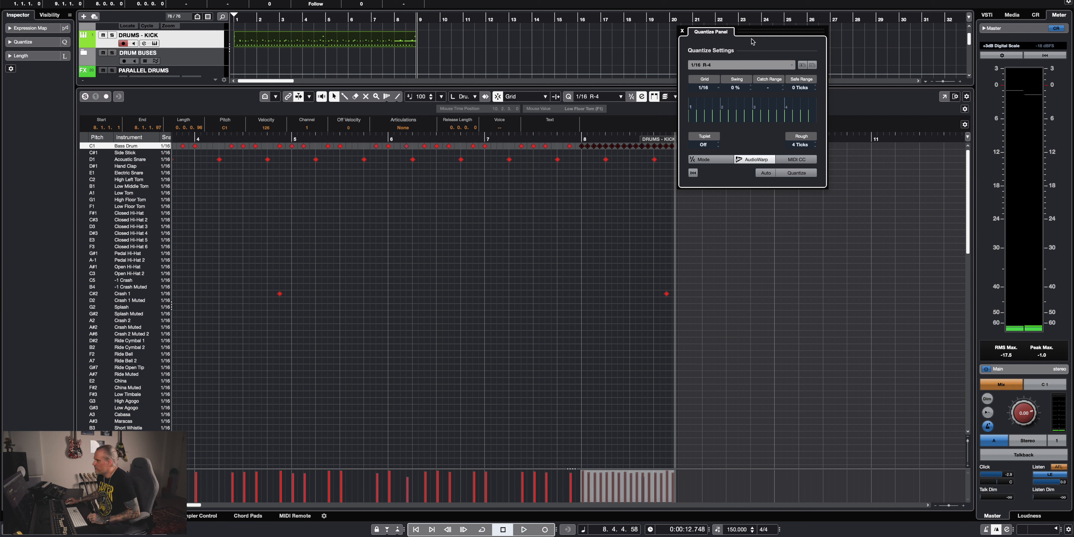
pyautogui.moveTo(750, 34); pyautogui.dragTo(774, 109)
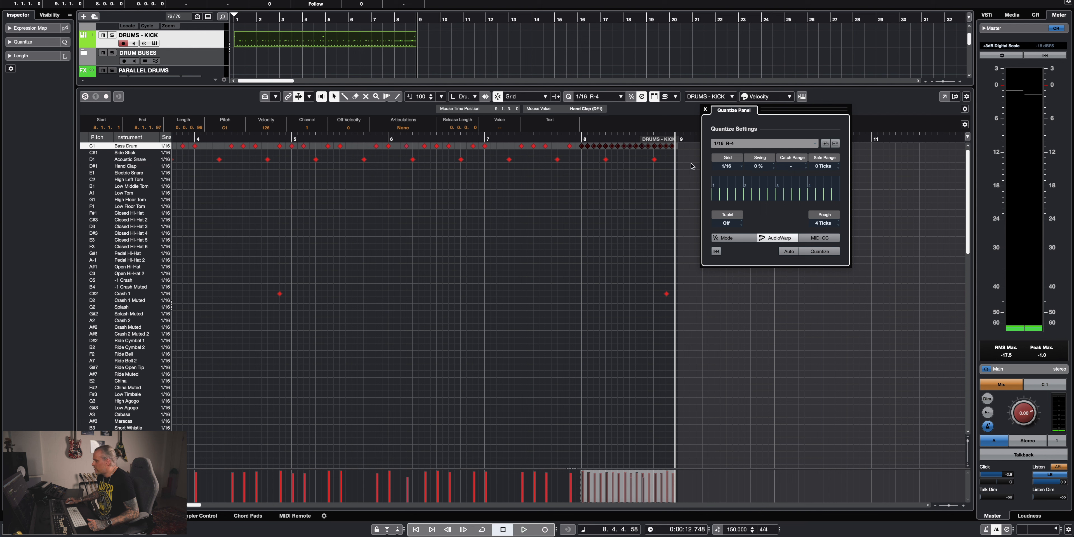
pyautogui.click(705, 110)
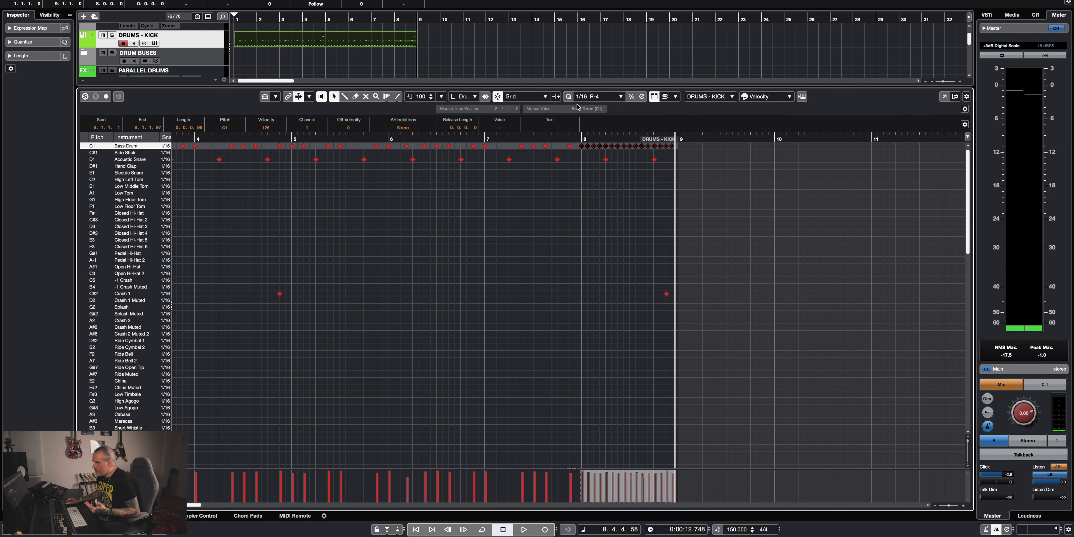
pyautogui.click(568, 97)
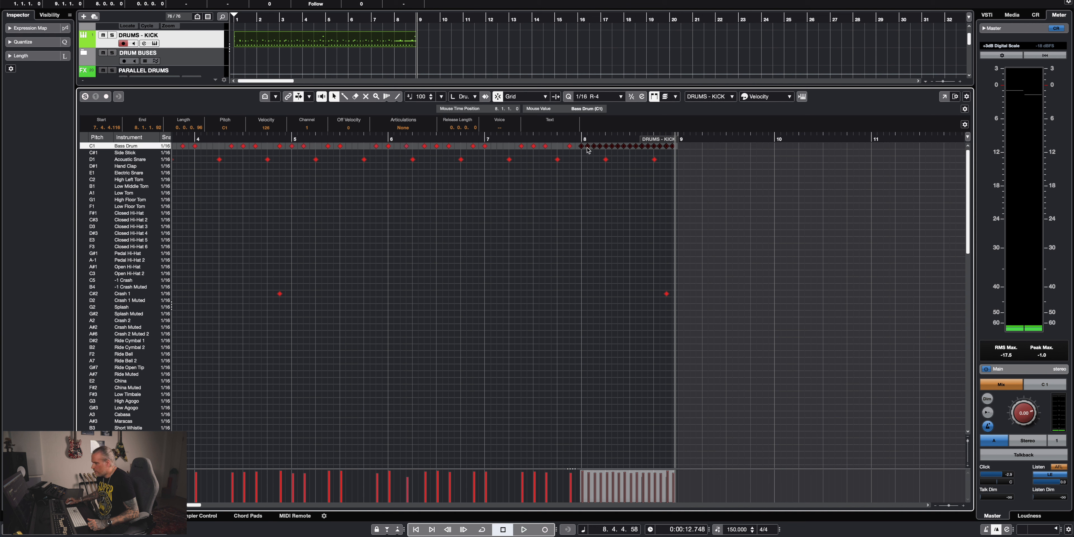
pyautogui.click(569, 97)
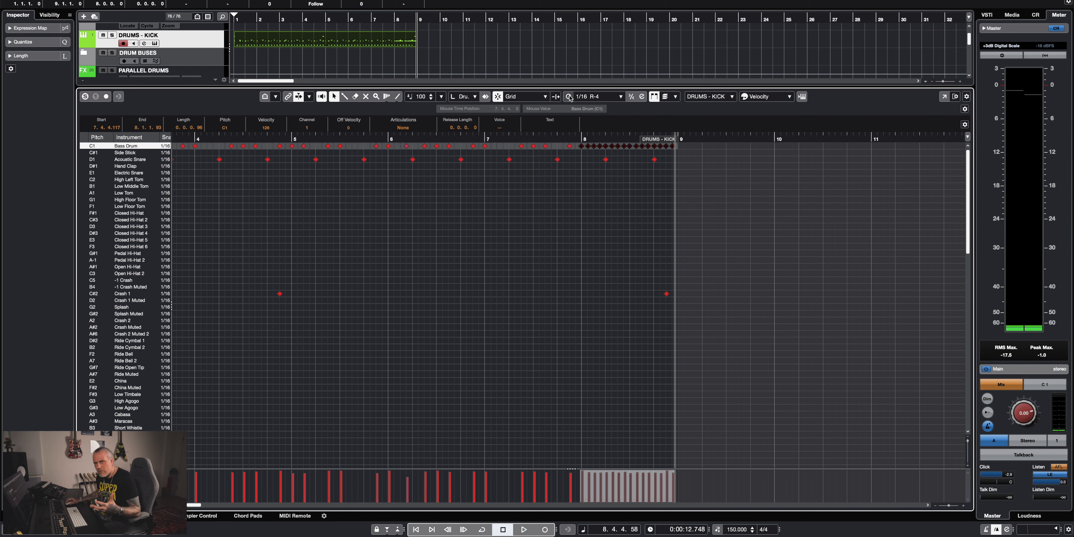
# Play the part from 6.4.2 to hear the ending, and move the selected bar 8 notes down to Acoustic Snare.
pyautogui.click(468, 139)
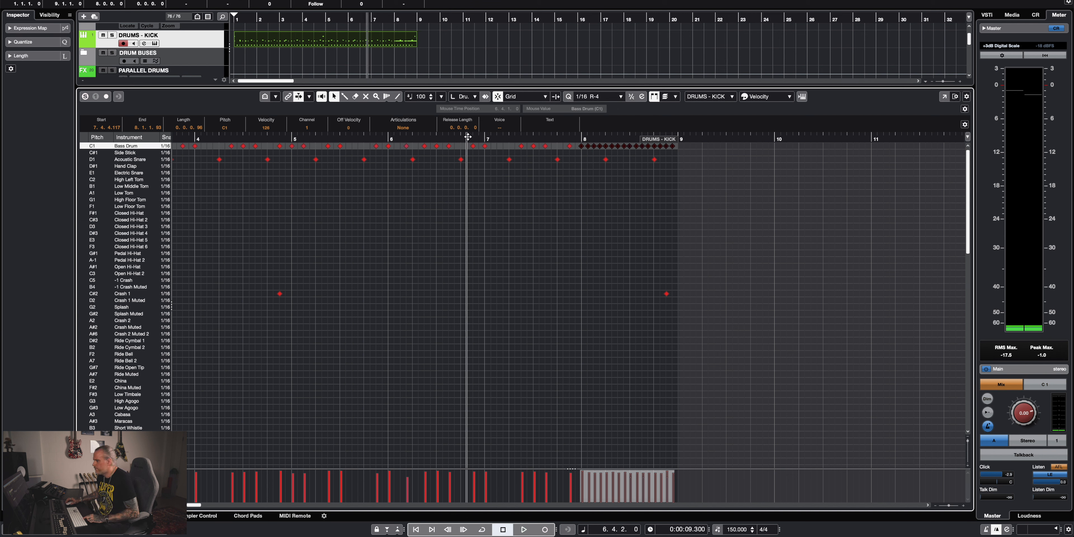
pyautogui.press('space')
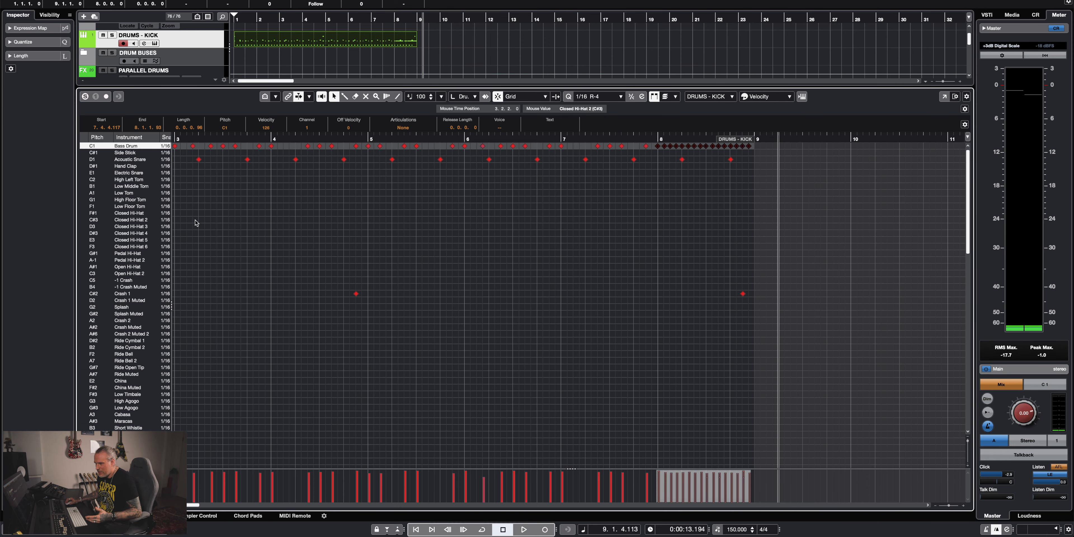
pyautogui.press('Down')
pyautogui.press('Down')
# Open Superior Drummer 3 on the DRUMS - KICK track and browse the Superior Drummer 3, Metal Foundry, Rock Foundry and Rock Warehouse groove libraries.
pyautogui.click(154, 44)
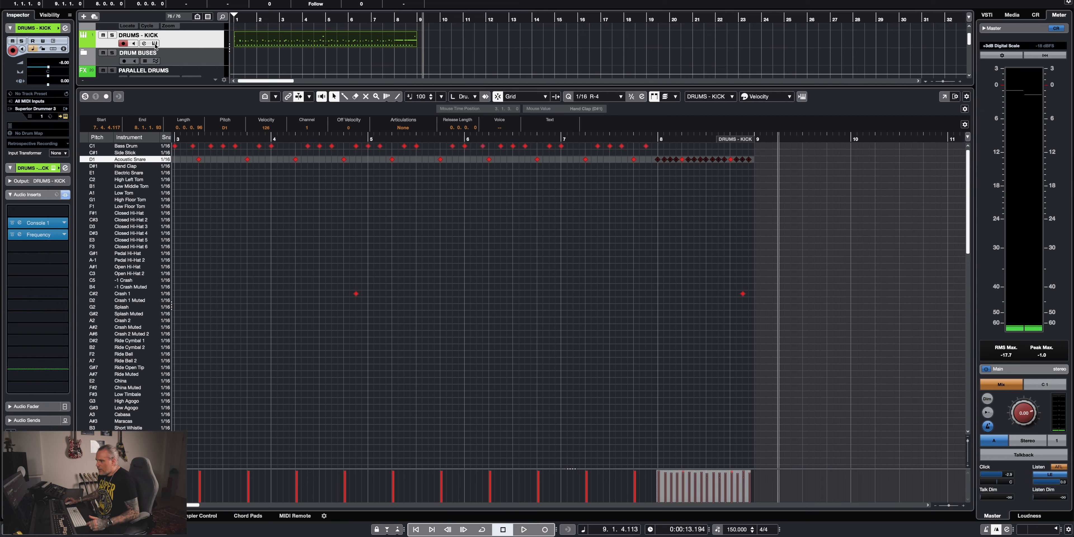
pyautogui.scroll(-1, 180, 119)
pyautogui.click(183, 98)
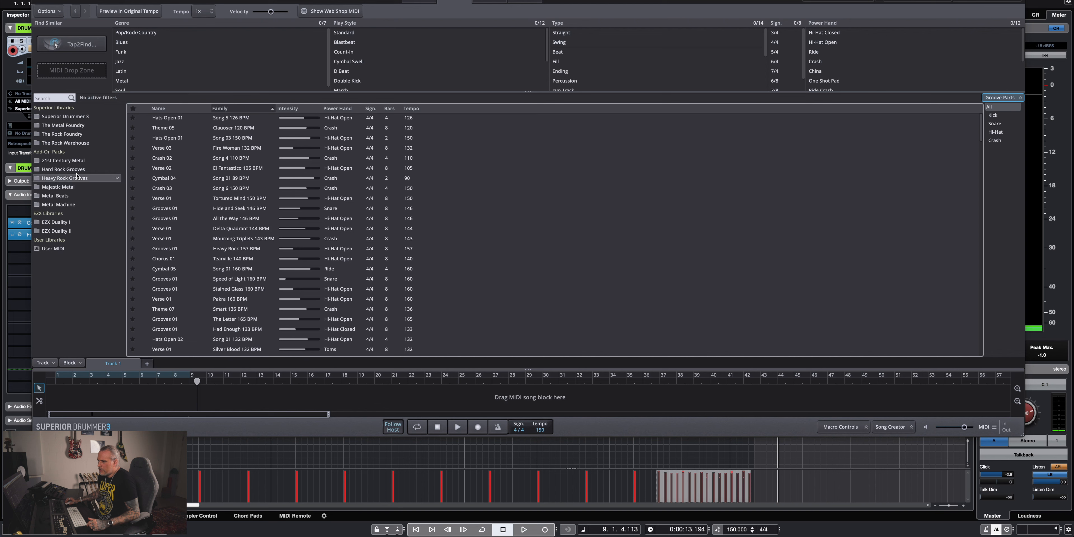
pyautogui.click(65, 117)
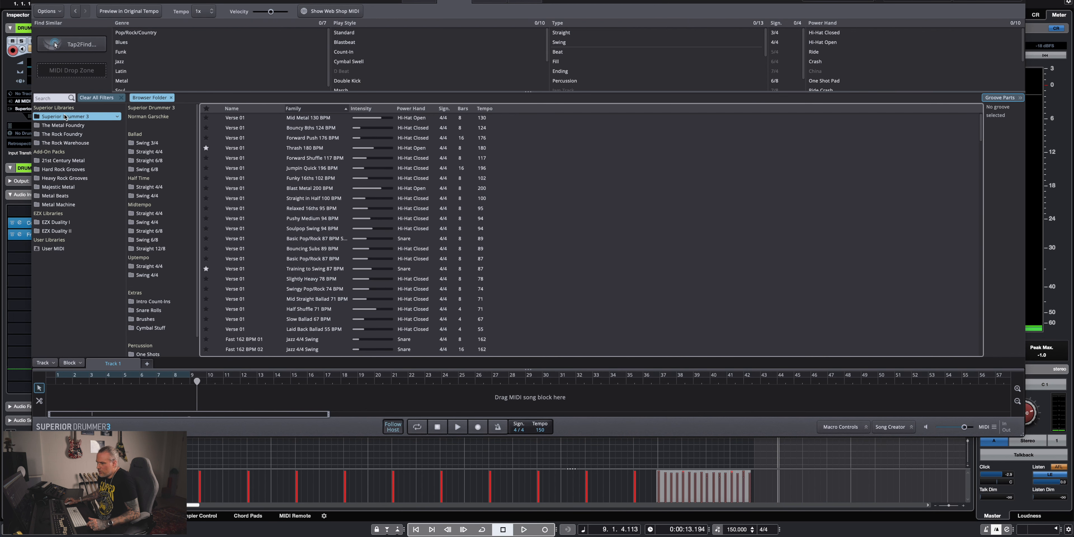
pyautogui.scroll(-5, 340, 221)
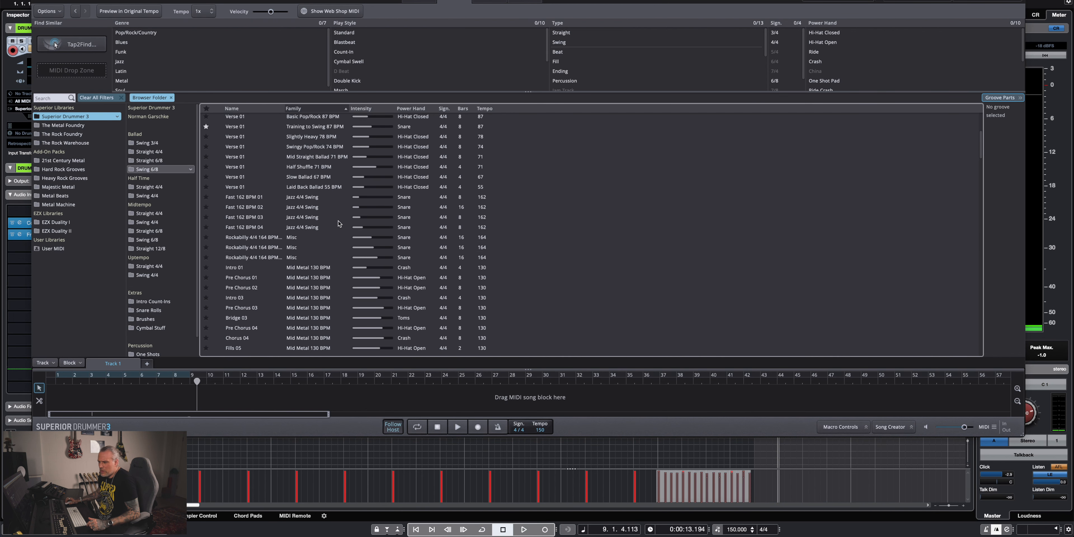
pyautogui.scroll(5, 340, 222)
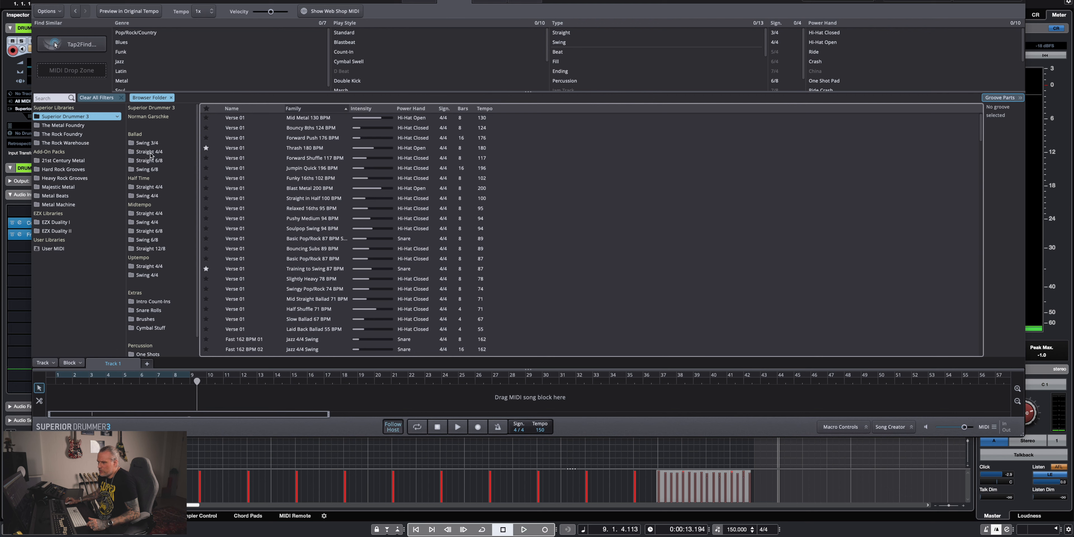
pyautogui.click(65, 126)
pyautogui.click(63, 134)
pyautogui.click(63, 143)
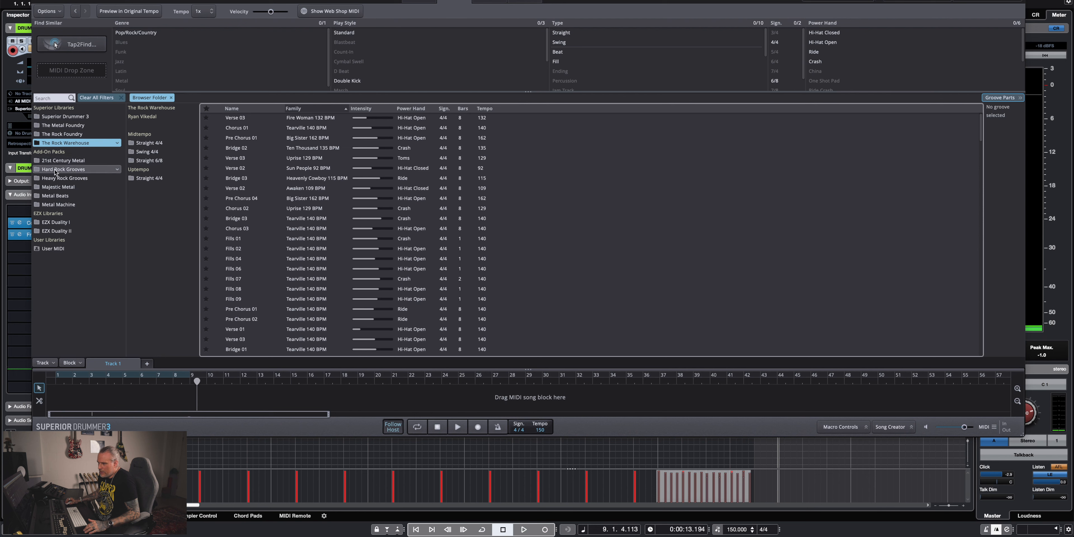
# Preview the Verse 03 groove of Lucid 118 BPM from EZX Duality II and clear the library folder filter.
pyautogui.click(57, 231)
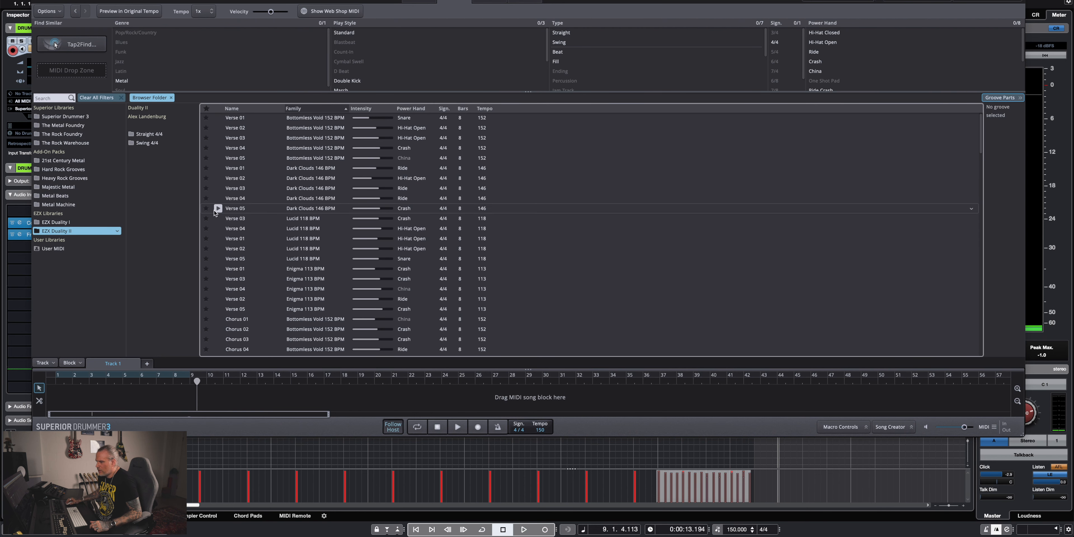
pyautogui.click(219, 218)
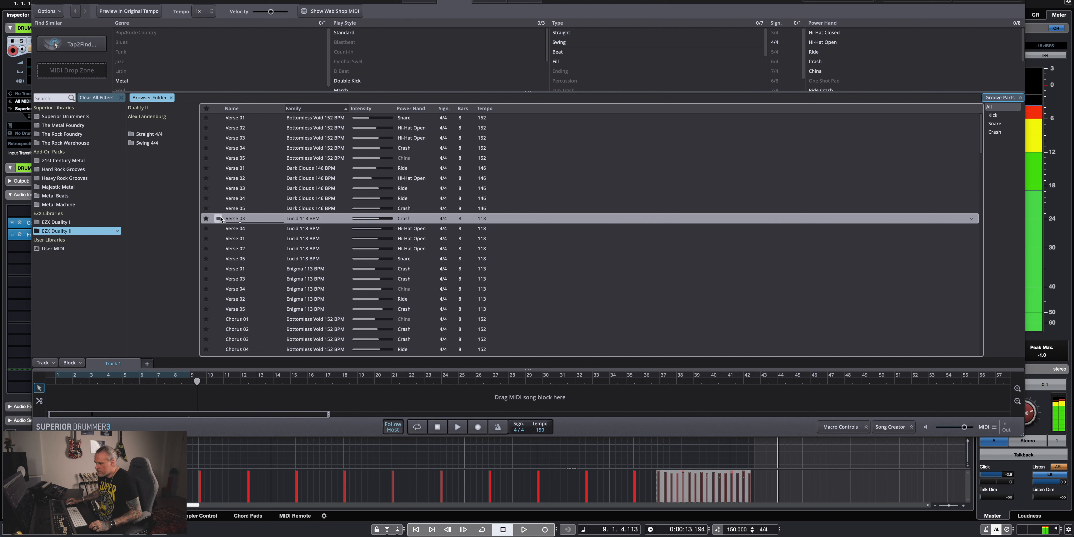
pyautogui.click(219, 218)
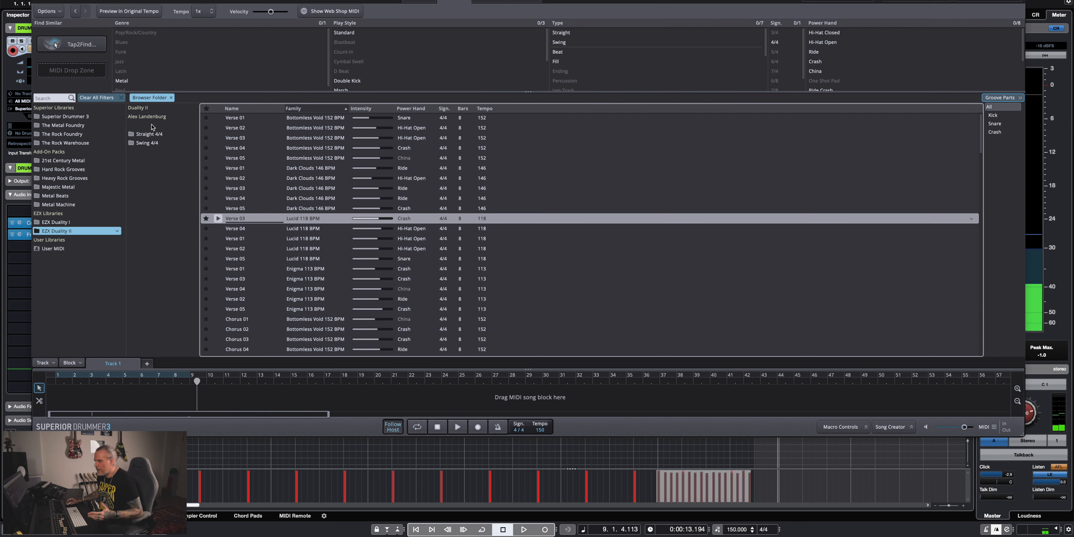
pyautogui.click(171, 98)
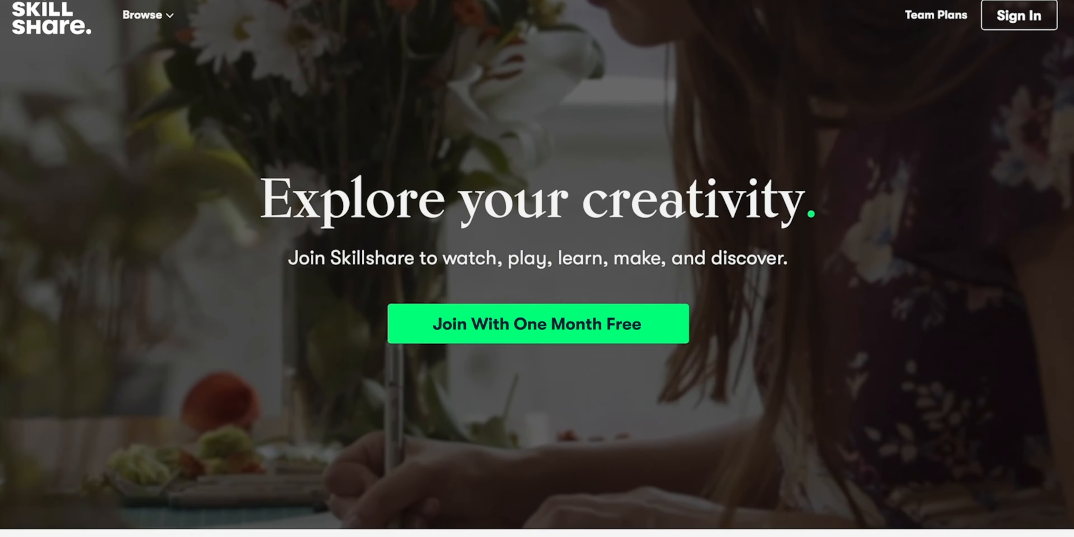
# Switch to Skillshare and open the class "Botanical Illustration: Paint a Colorful Garden with Watercolor and Gouache".
pyautogui.scroll(-2, 537, 268)
pyautogui.scroll(-8, 537, 268)
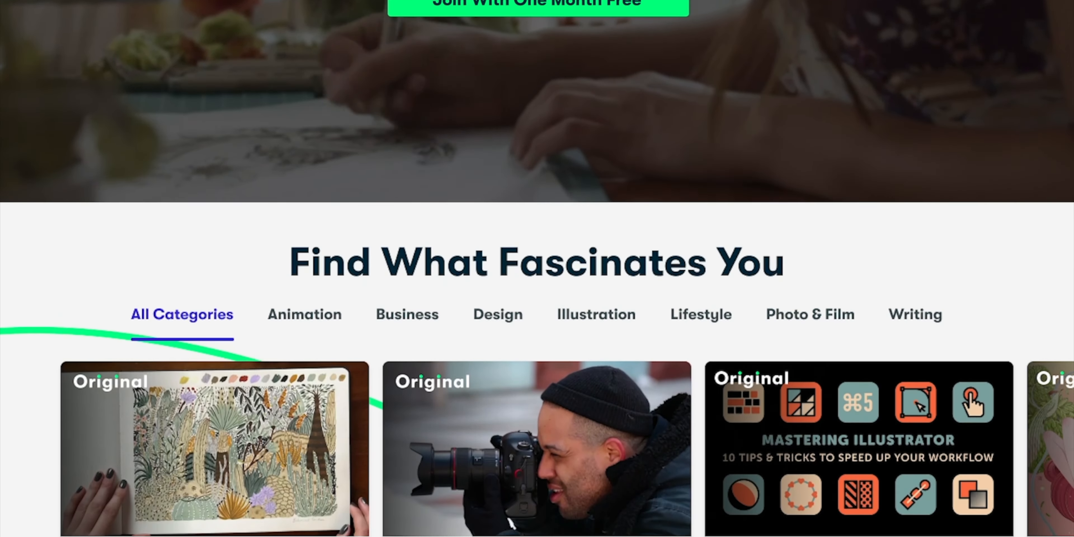
pyautogui.scroll(-2, 352, 416)
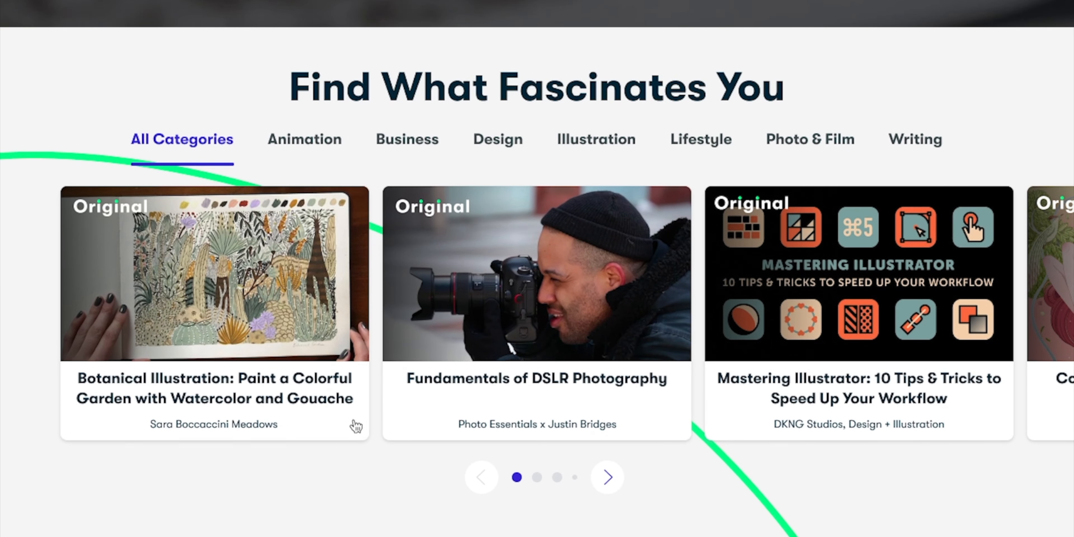
pyautogui.moveTo(299, 356)
pyautogui.click(248, 293)
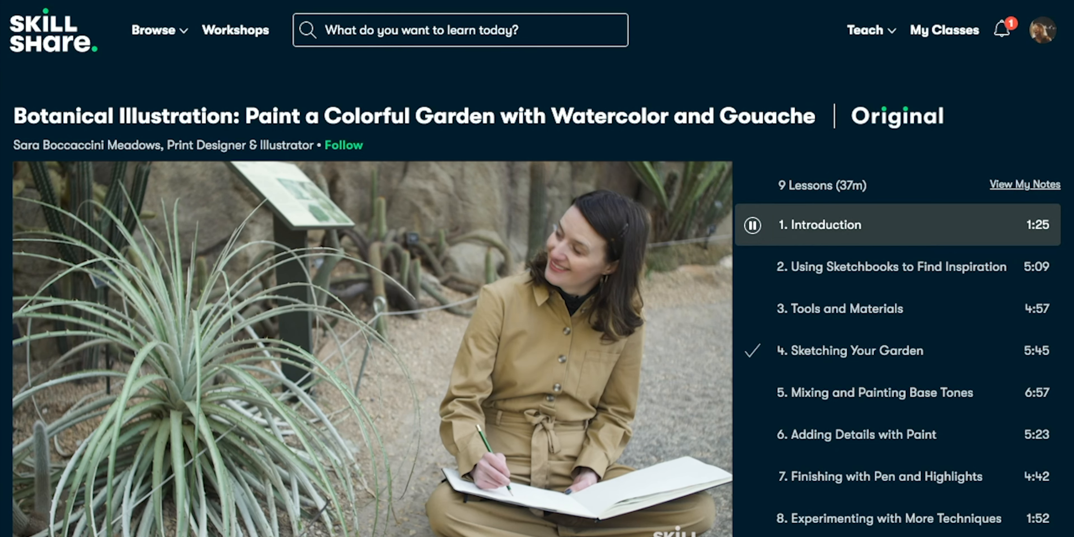
# Look through the botanical illustration class's description, reviews, discussions, and projects and resources.
pyautogui.scroll(-10, 537, 268)
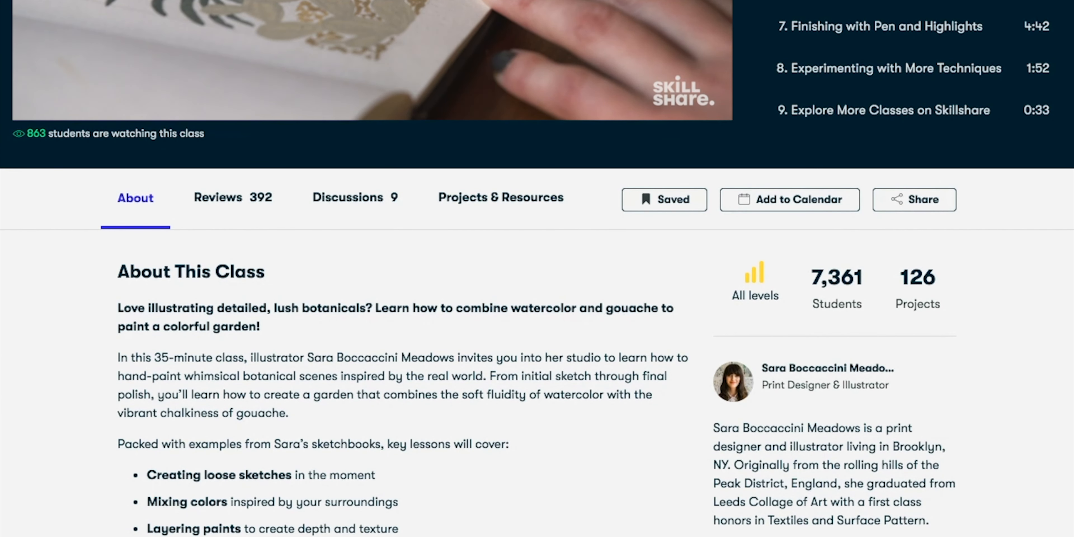
pyautogui.click(227, 204)
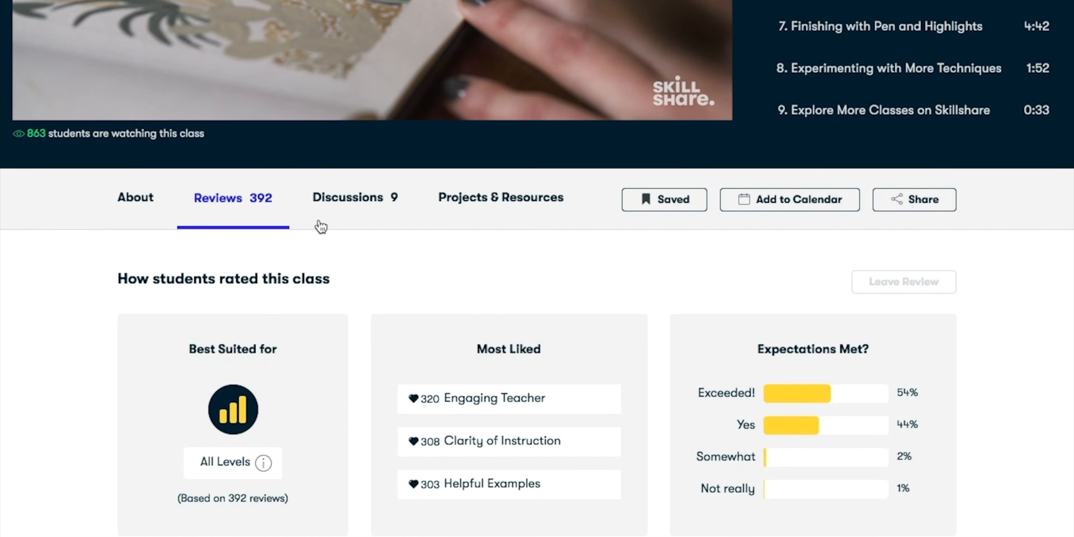
pyautogui.click(350, 217)
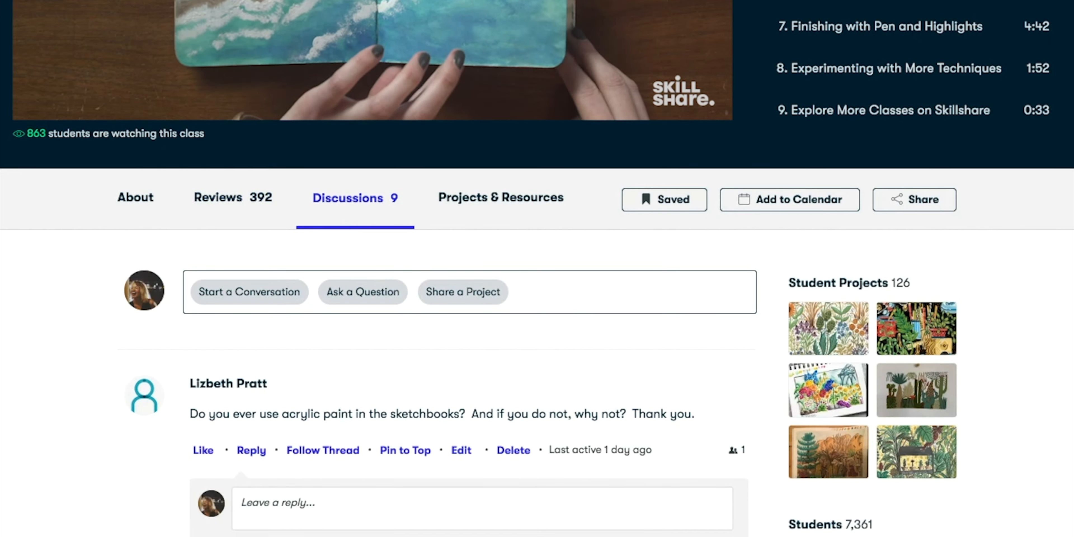
pyautogui.click(491, 217)
pyautogui.scroll(-2, 537, 292)
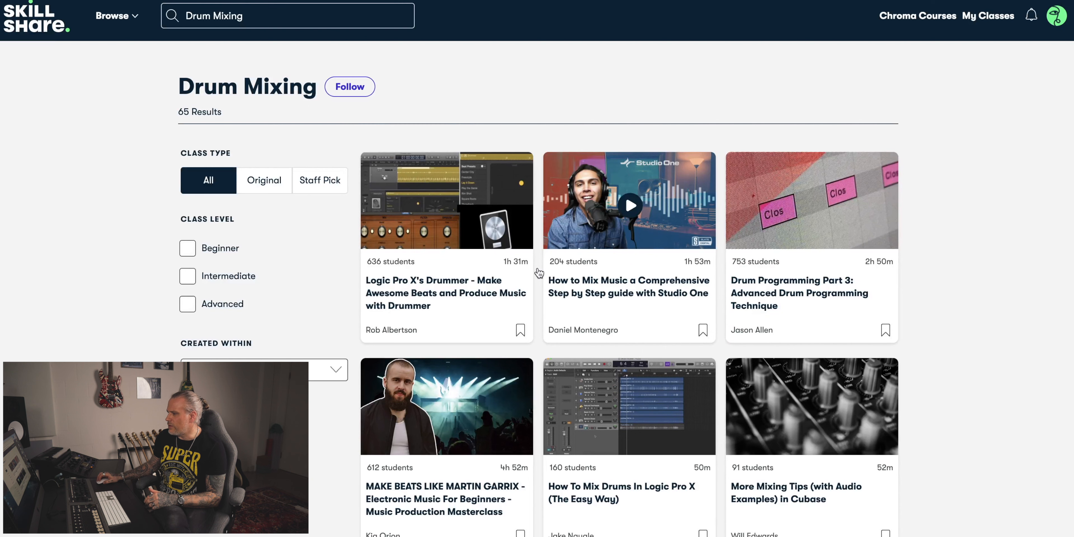
# Browse the Skillshare class results for Drum Mixing.
pyautogui.scroll(-3, 570, 267)
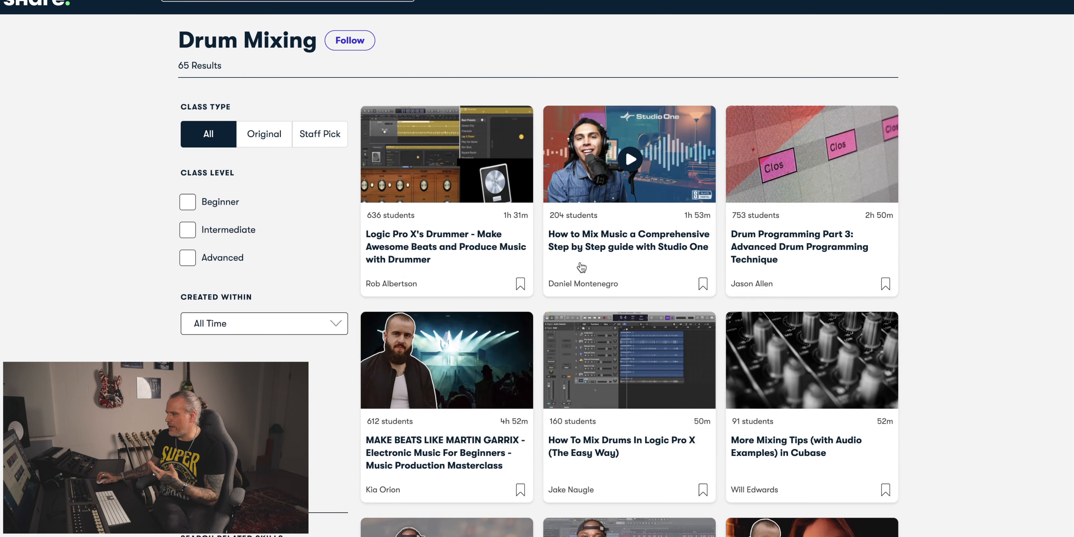
pyautogui.scroll(-7, 570, 266)
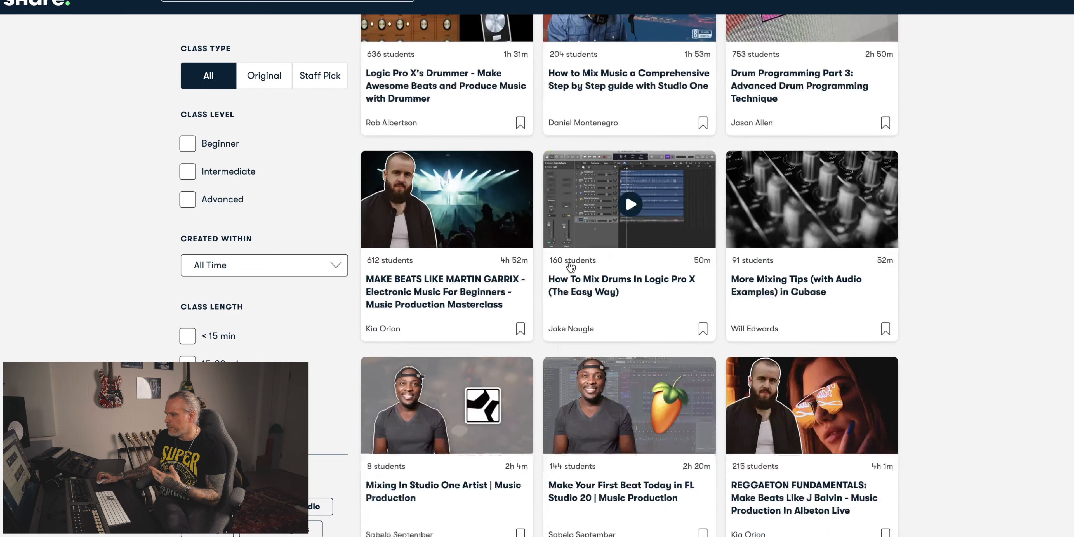
pyautogui.scroll(-9, 570, 267)
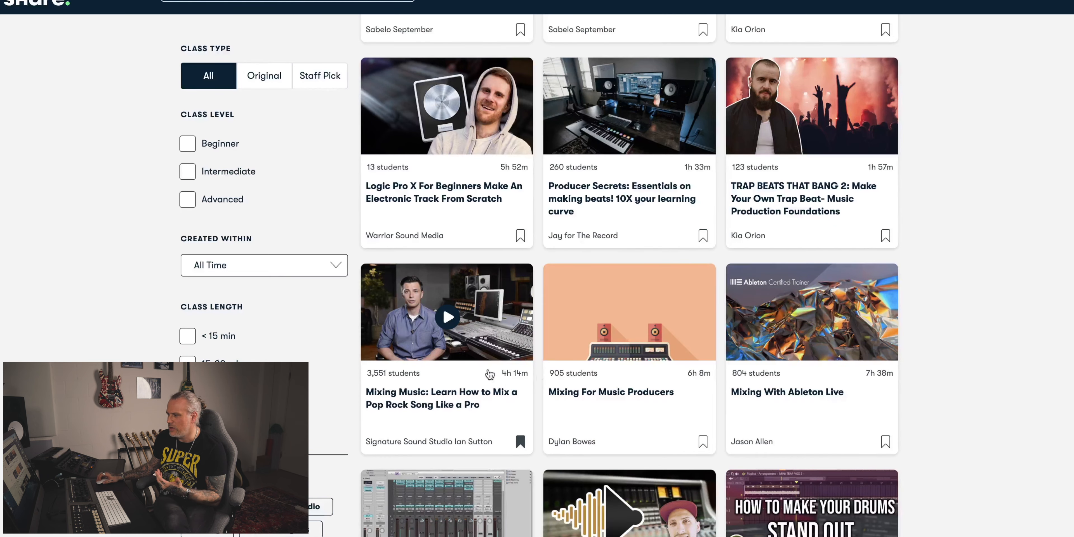
pyautogui.scroll(-5, 489, 374)
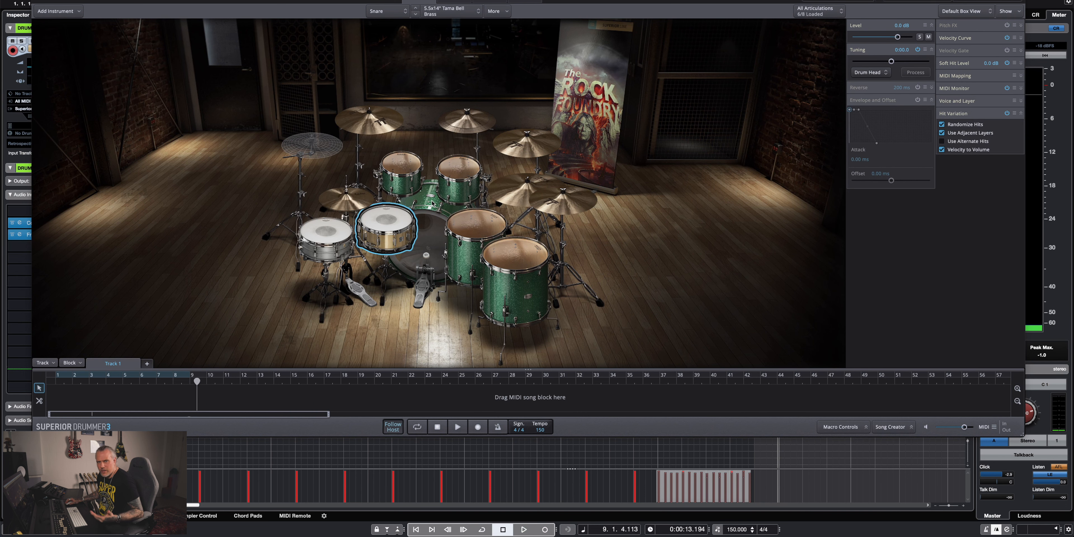
# Return to Superior Drummer 3 and show its mixer.
pyautogui.click(490, 1)
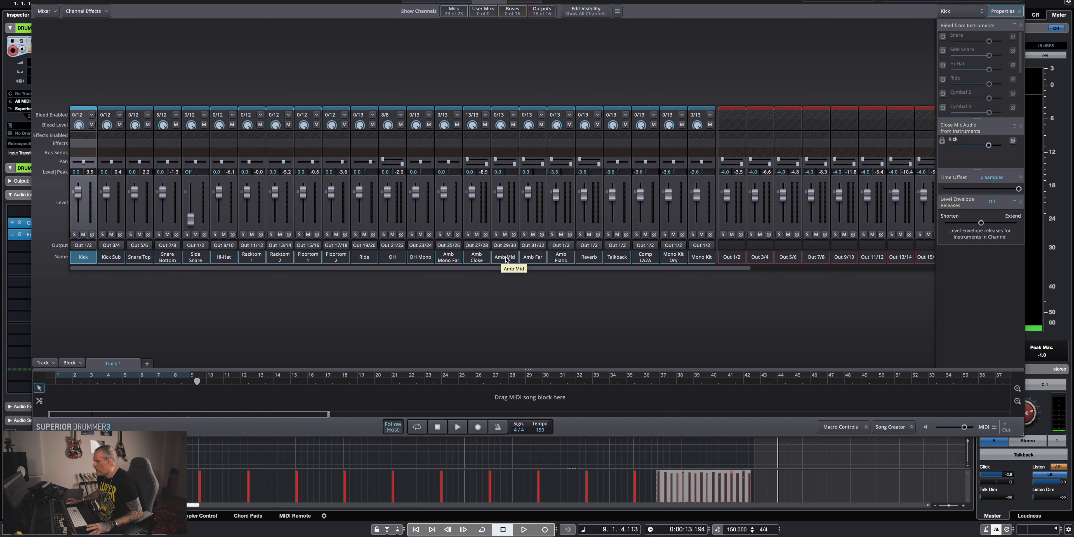
# Look across the mixer's microphone and output channels, from Kick through Out 31/32.
pyautogui.hscroll(1, 690, 269)
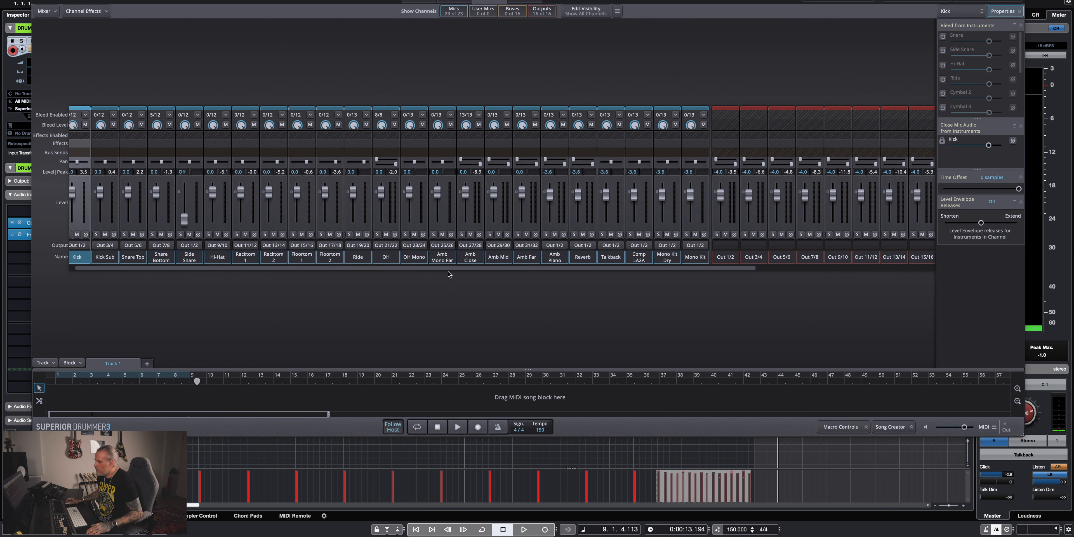
pyautogui.hscroll(-1, 448, 271)
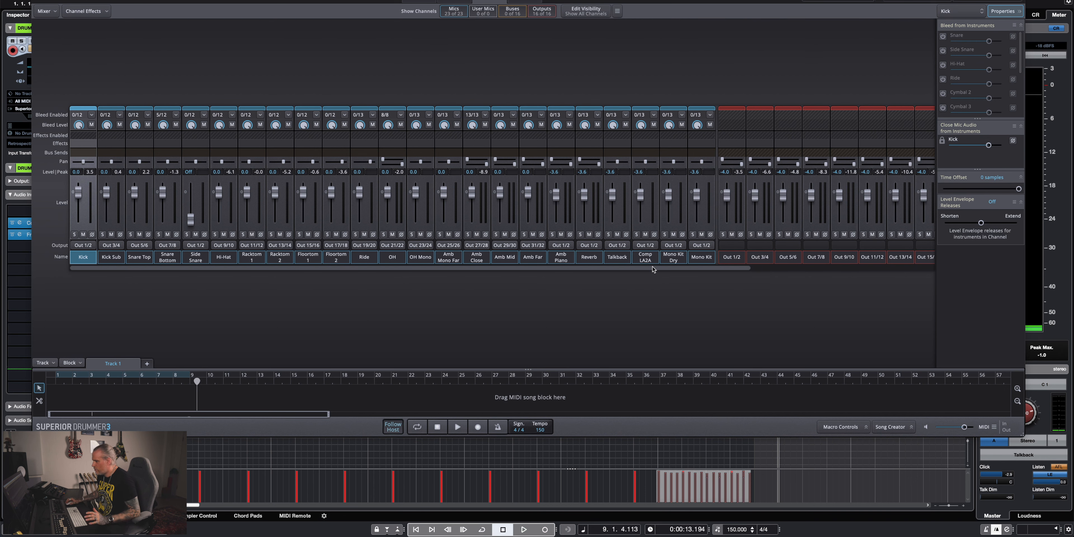
pyautogui.hscroll(5, 677, 269)
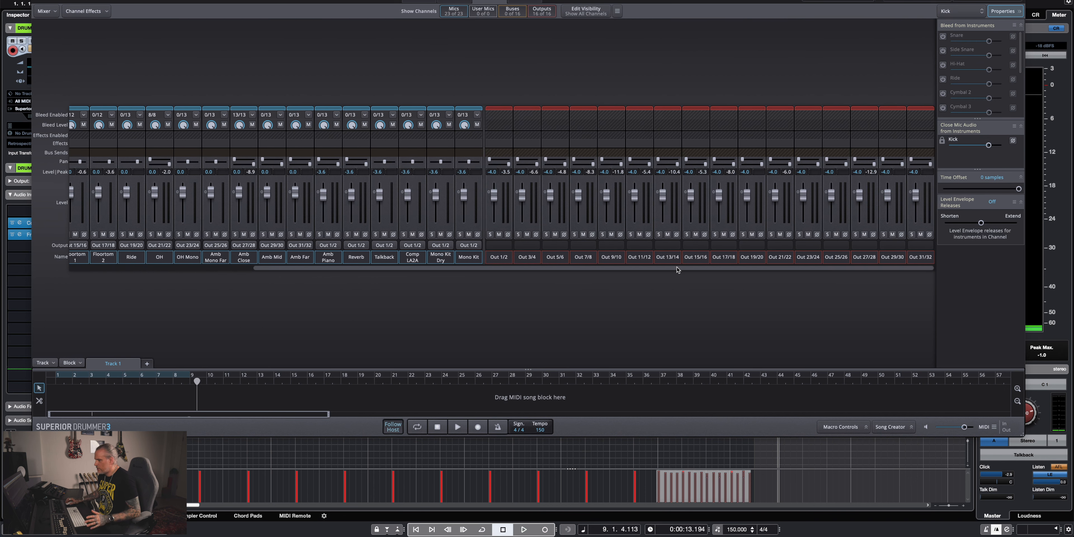
pyautogui.hscroll(-5, 676, 269)
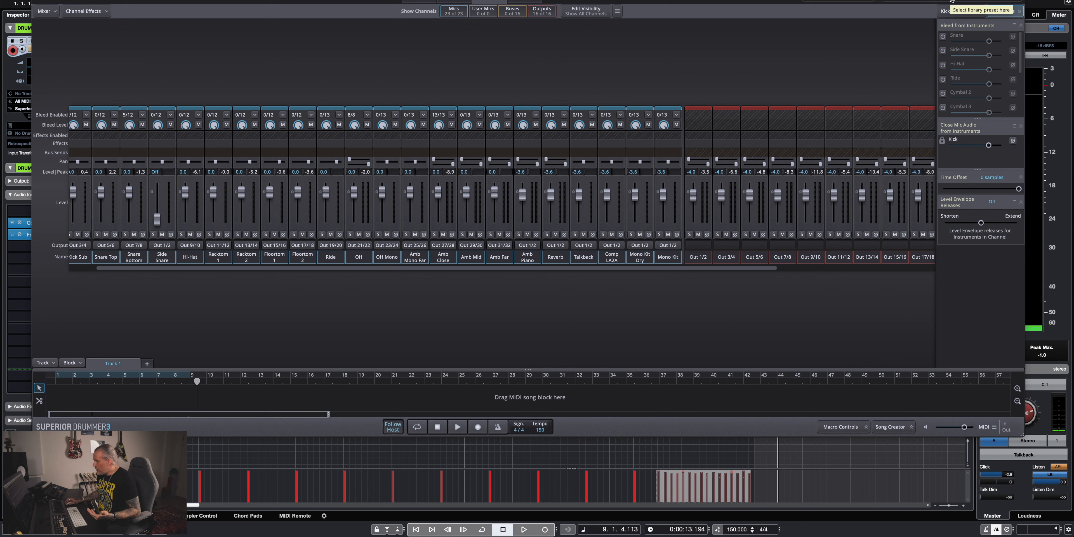
# Look through the Toontrack drum and mixer presets, then return to the first mixer channels.
pyautogui.click(951, 5)
pyautogui.moveTo(917, 34)
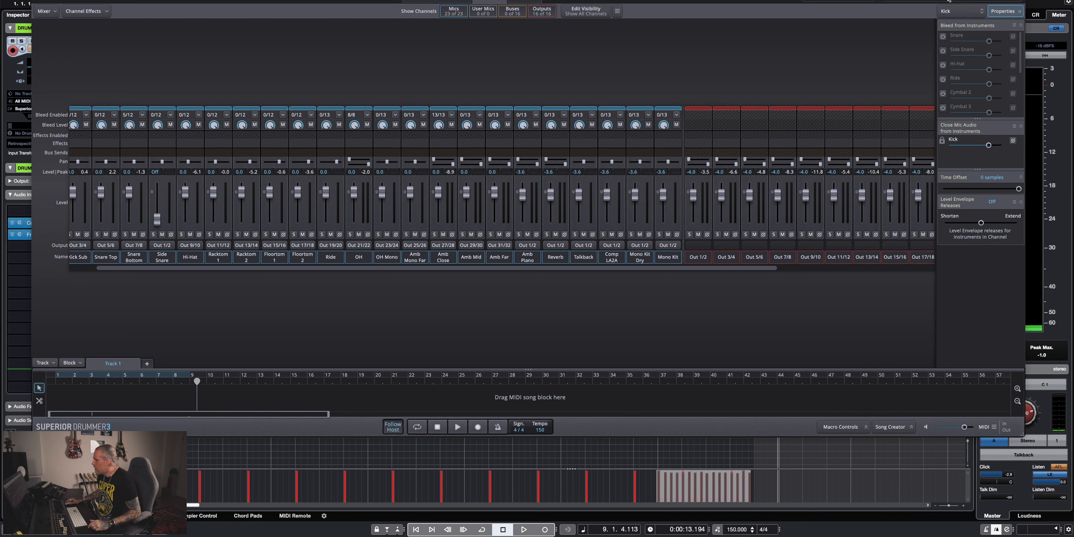
pyautogui.click(948, 2)
pyautogui.moveTo(905, 45)
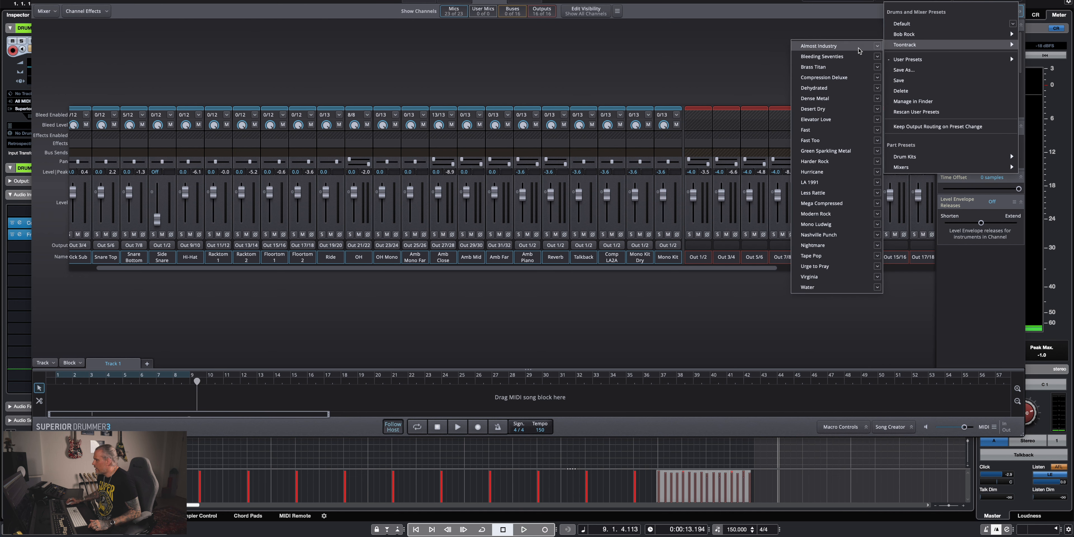
pyautogui.click(814, 185)
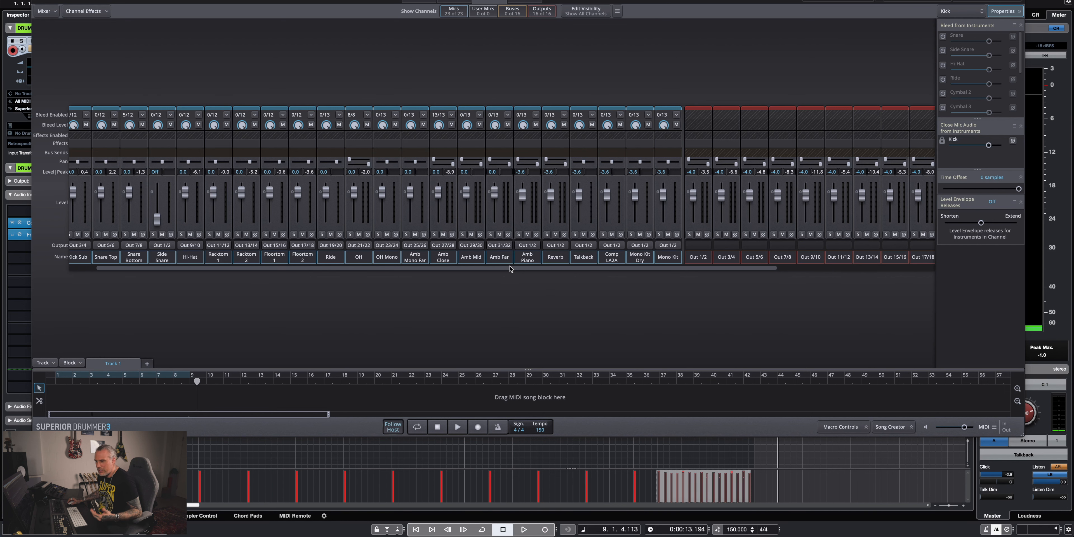
pyautogui.hscroll(-3, 507, 269)
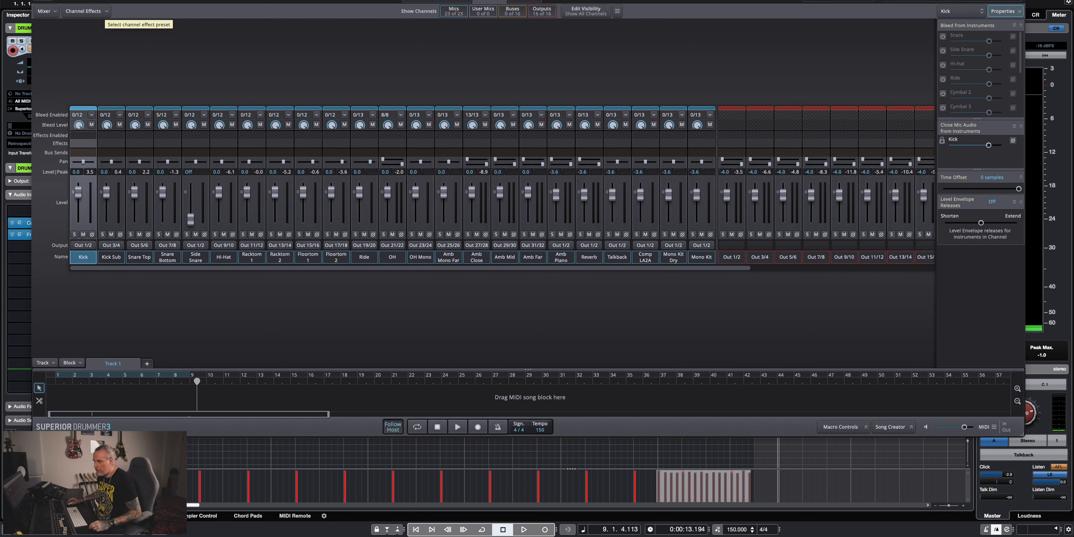
# Filter the groove library to Metal Machine and audition Jam Track 01 from the Pirate 150 BPM family.
pyautogui.click(451, 2)
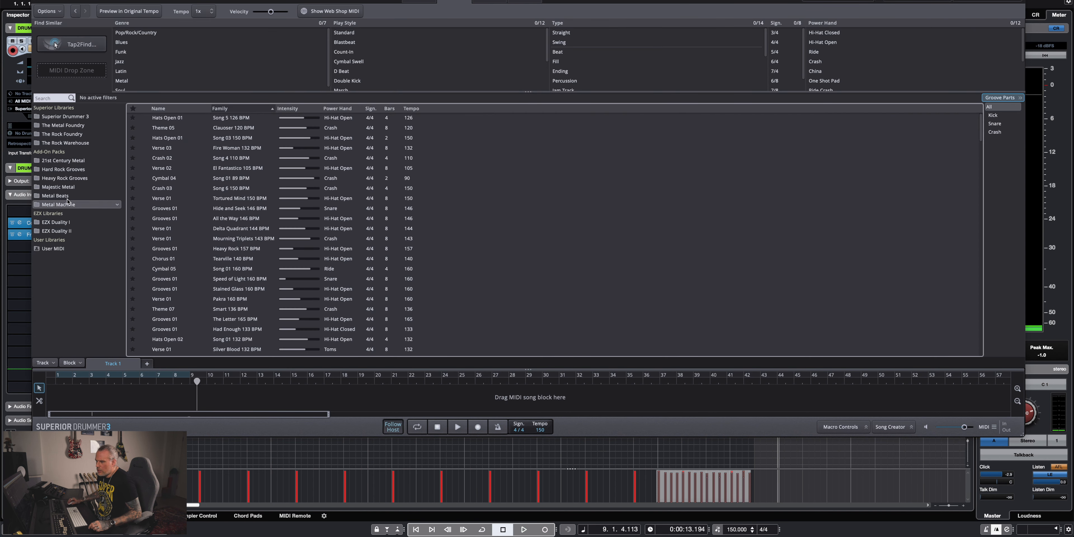
pyautogui.click(54, 205)
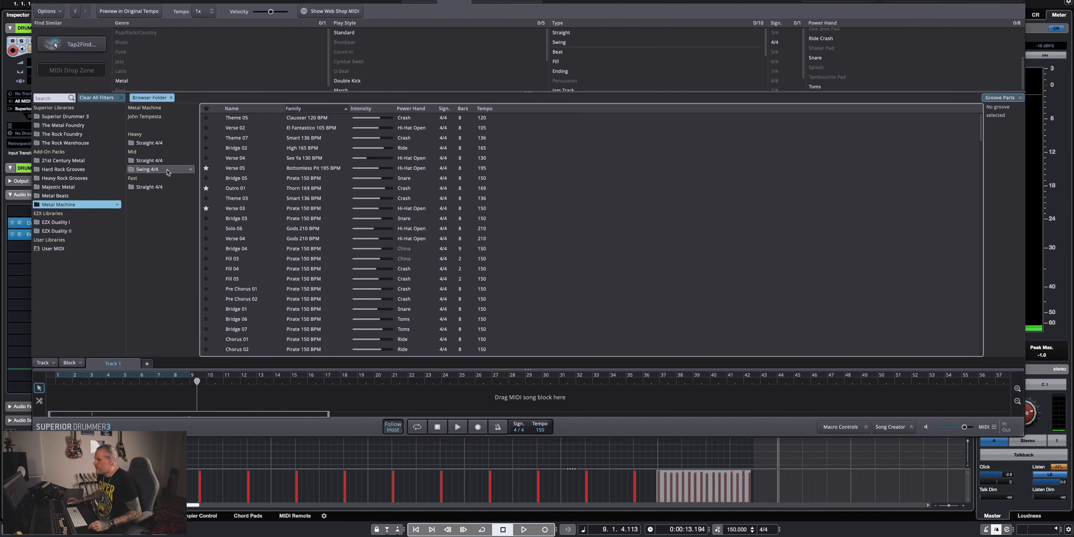
pyautogui.scroll(-3, 233, 242)
pyautogui.scroll(-5, 234, 242)
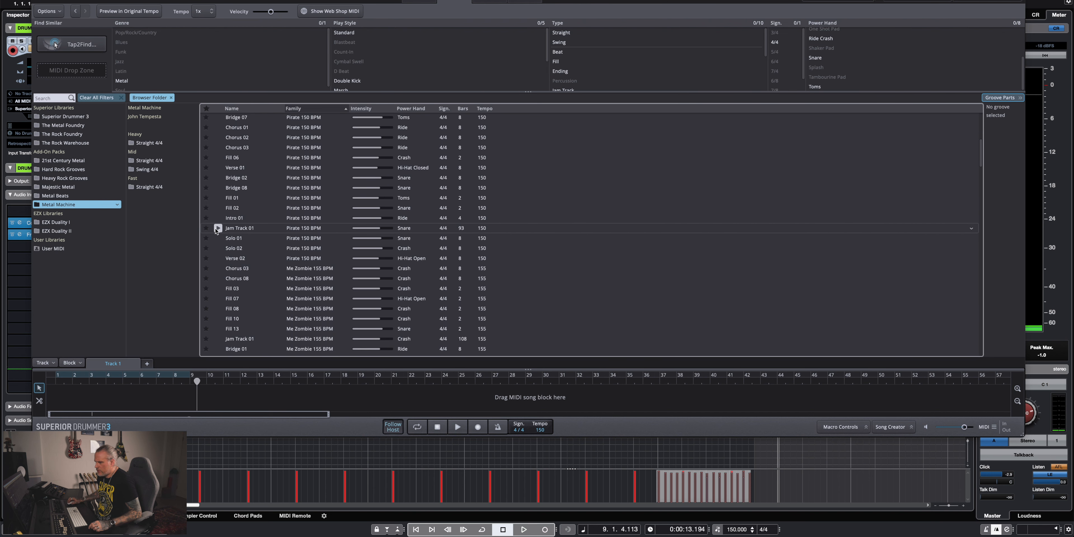
pyautogui.click(218, 228)
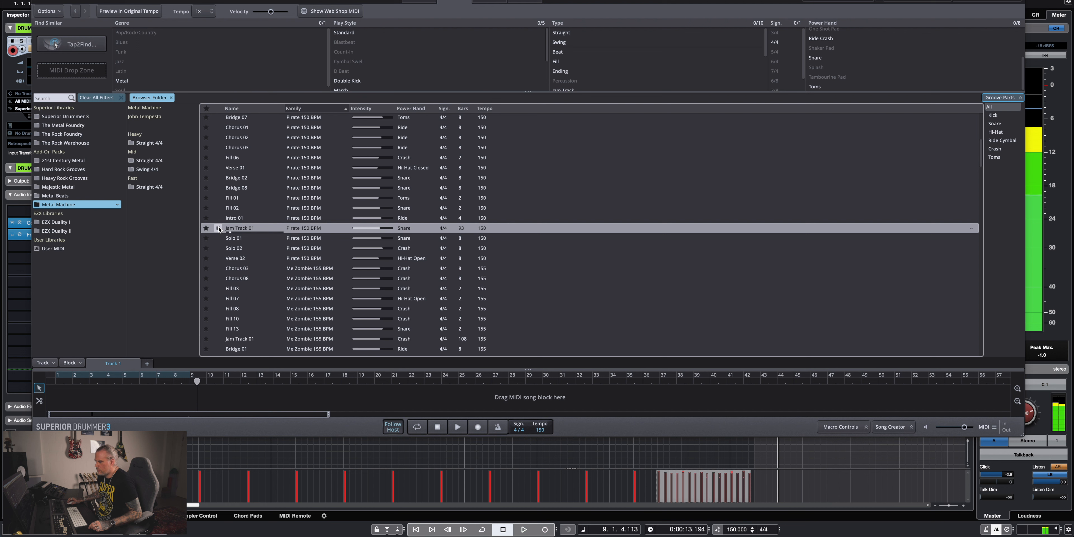
pyautogui.click(217, 228)
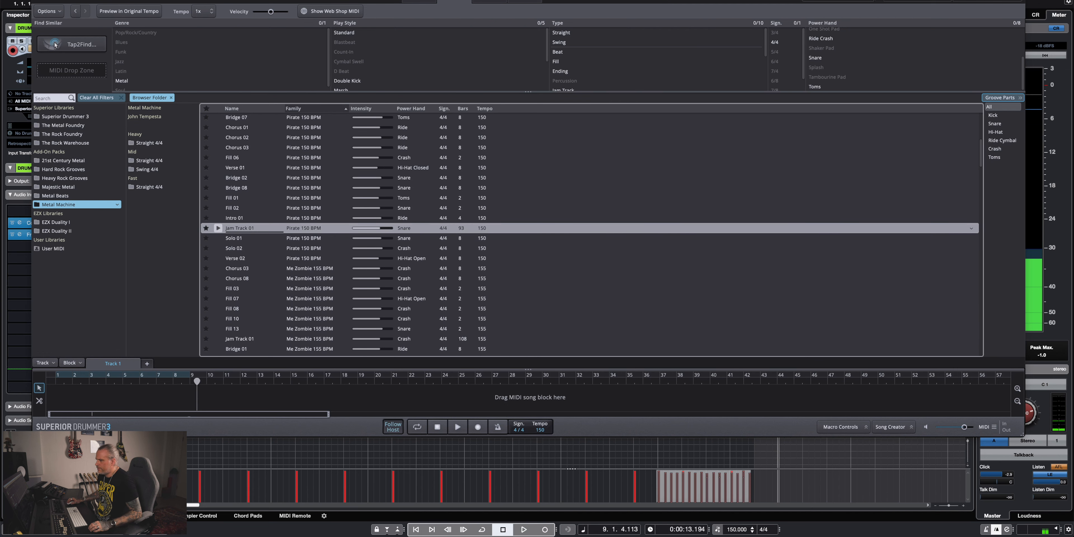
# Close the Superior Drummer 3 window and show Cubase's MixConsole in its own window over the project.
pyautogui.moveTo(137, 1); pyautogui.dragTo(221, 24)
pyautogui.click(121, 1)
pyautogui.moveTo(306, 87); pyautogui.dragTo(321, 359)
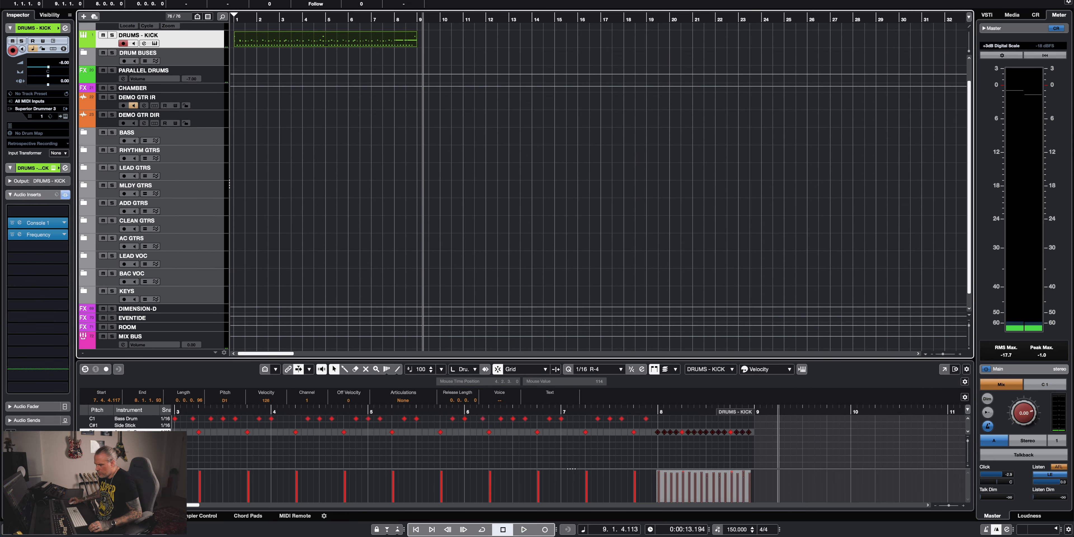
pyautogui.click(110, 516)
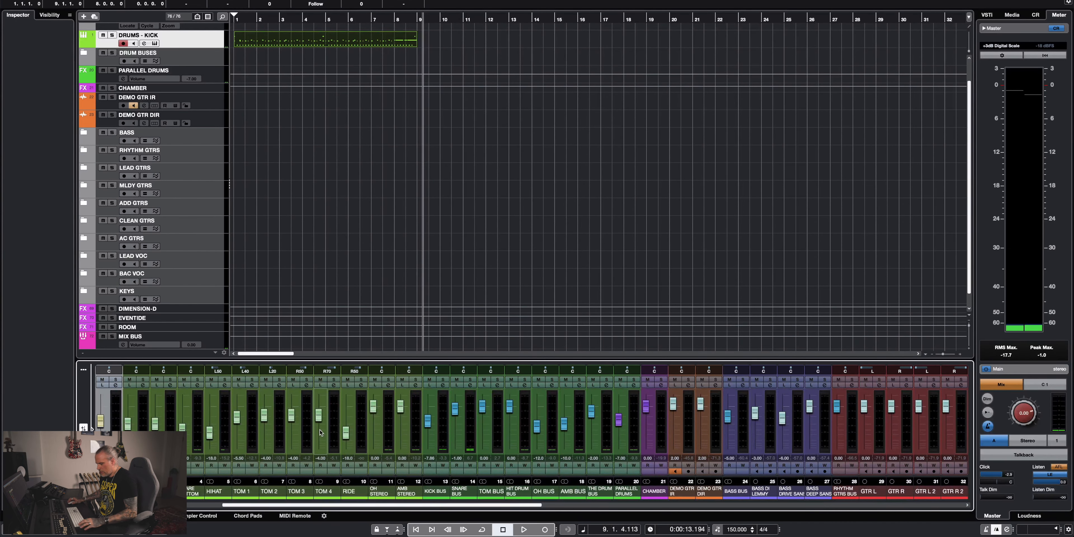
pyautogui.press('F3')
pyautogui.moveTo(501, 87); pyautogui.dragTo(500, 51)
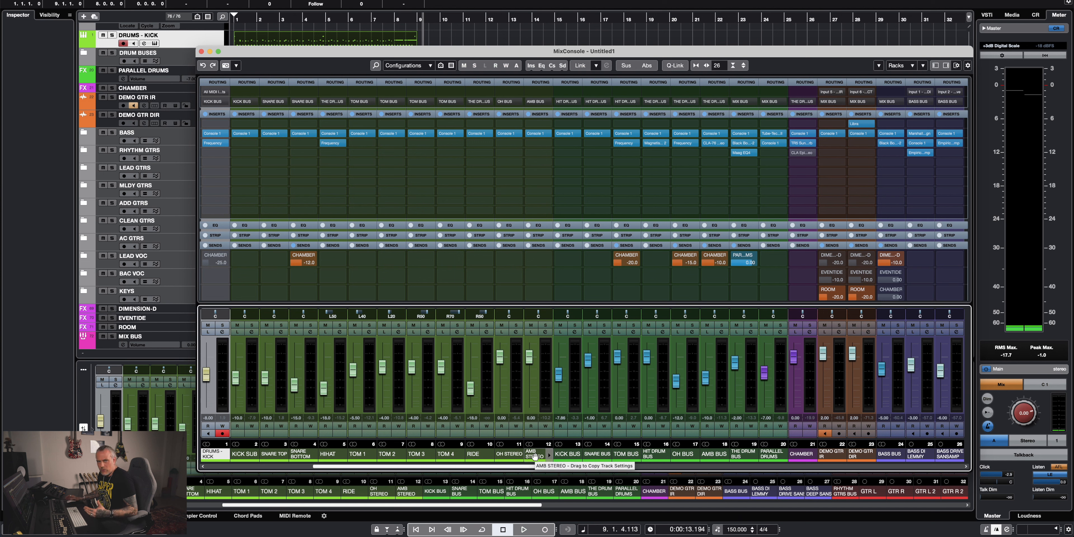
pyautogui.click(154, 46)
pyautogui.press('F3')
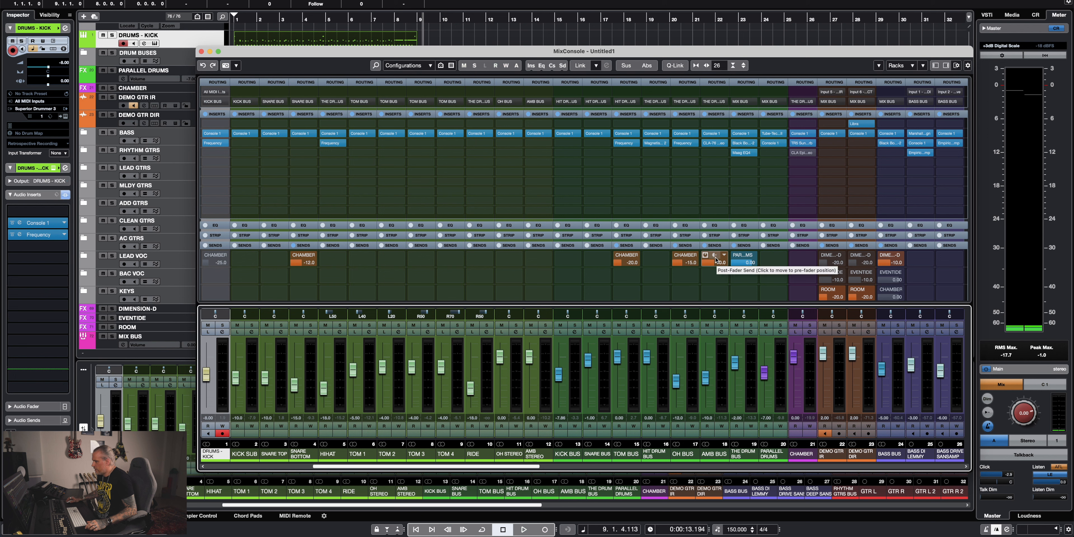
# Examine the Sunset Sound Studio Reverb on the CHAMBER channel, including the chamber's description and room view, and close it.
pyautogui.click(800, 143)
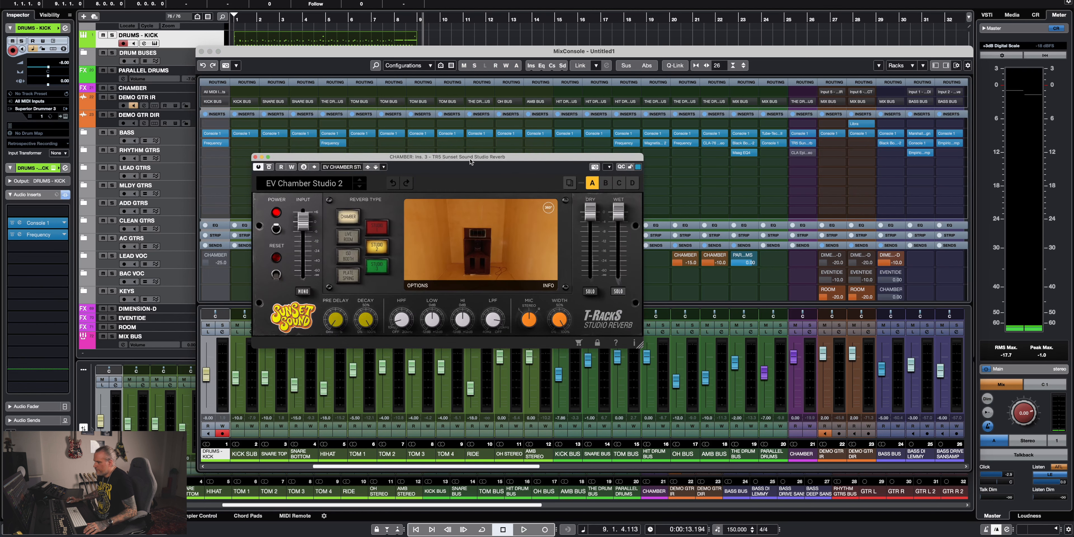
pyautogui.moveTo(469, 161); pyautogui.dragTo(511, 121)
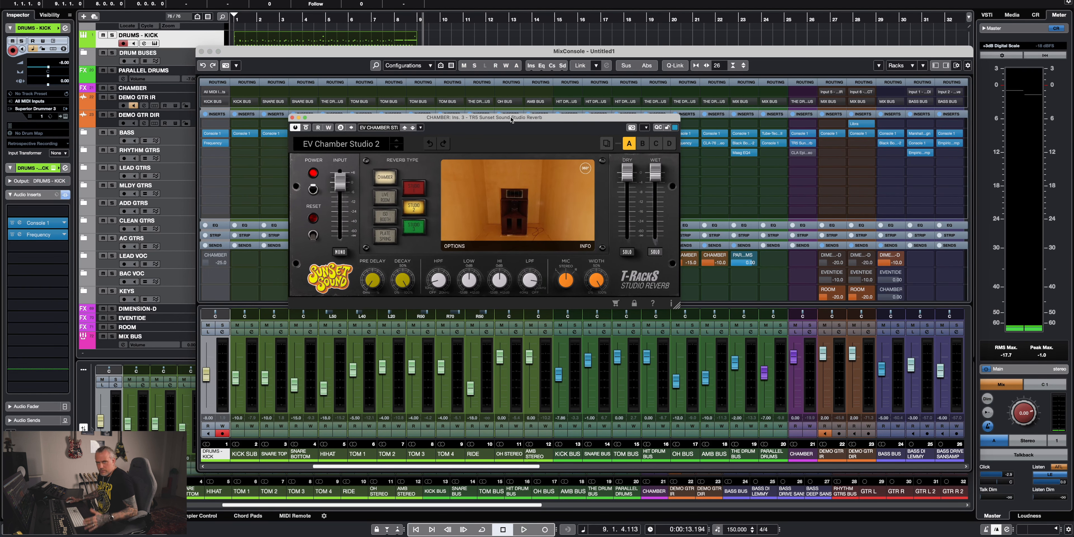
pyautogui.click(585, 247)
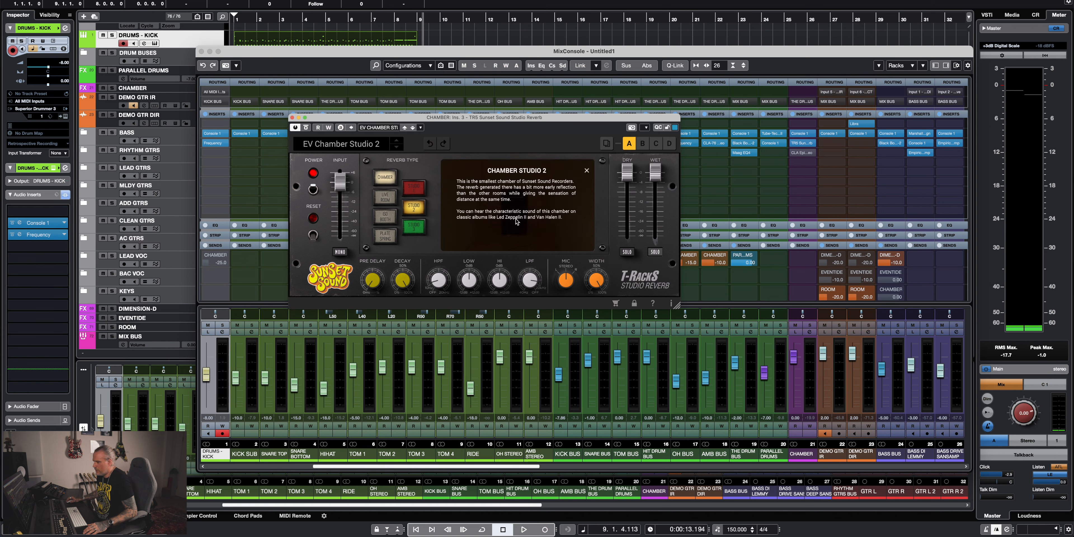
pyautogui.click(587, 171)
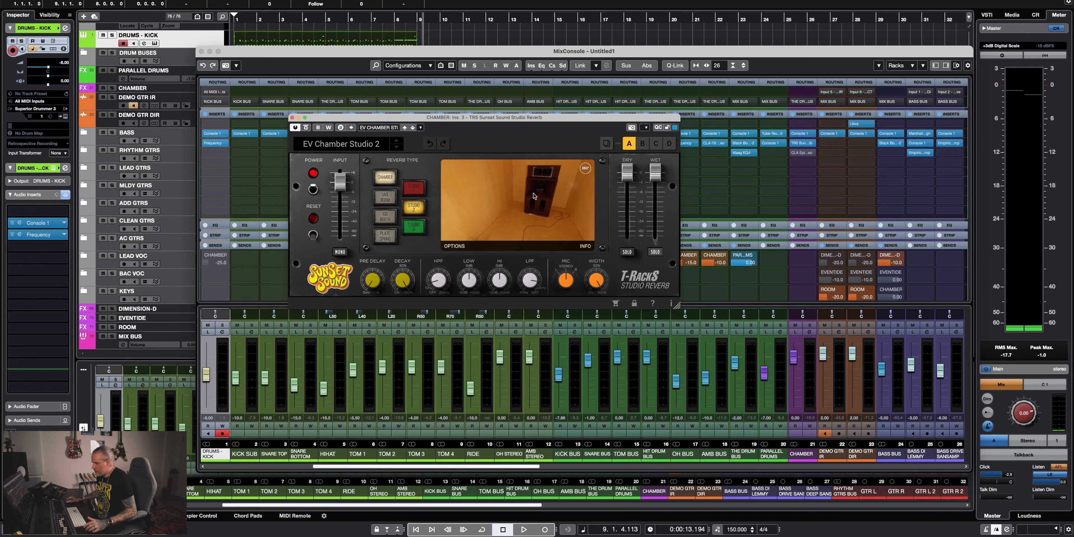
pyautogui.moveTo(535, 203); pyautogui.dragTo(495, 220)
pyautogui.click(293, 118)
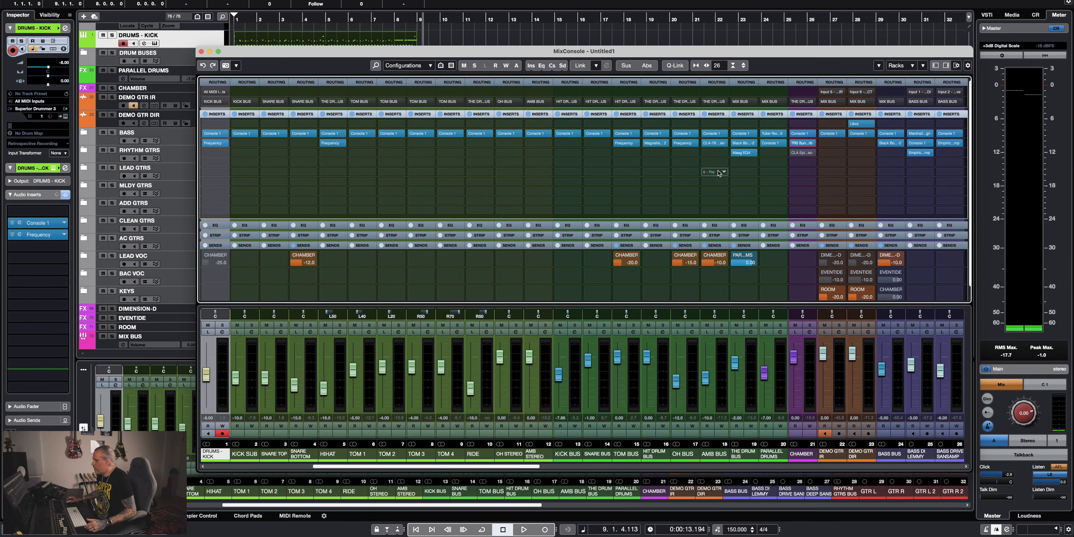
# Inspect the CLA Epic insert on the CHAMBER channel, viewing its plate and space reverbs, and close it.
pyautogui.click(802, 153)
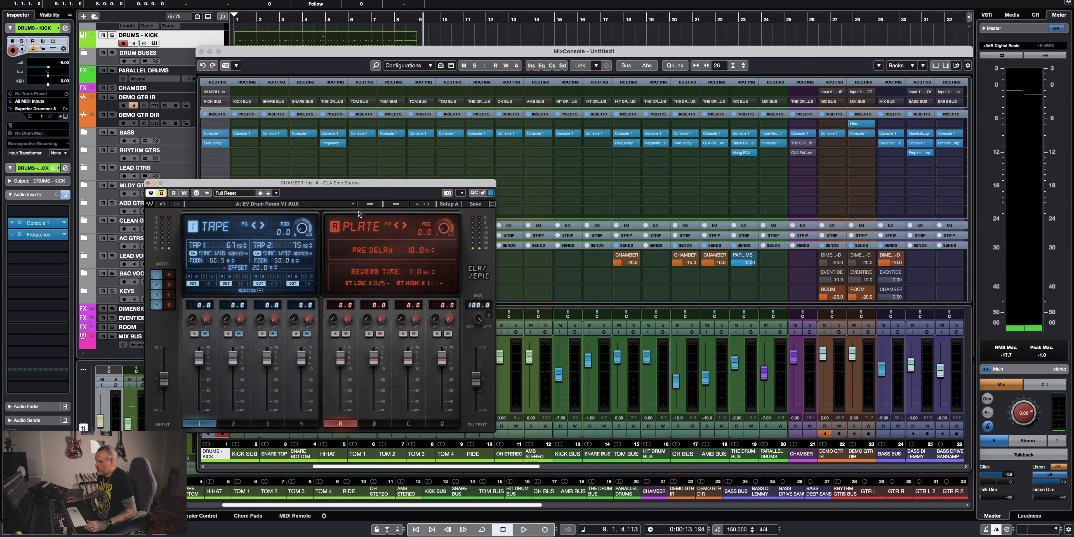
pyautogui.moveTo(362, 187); pyautogui.dragTo(570, 63)
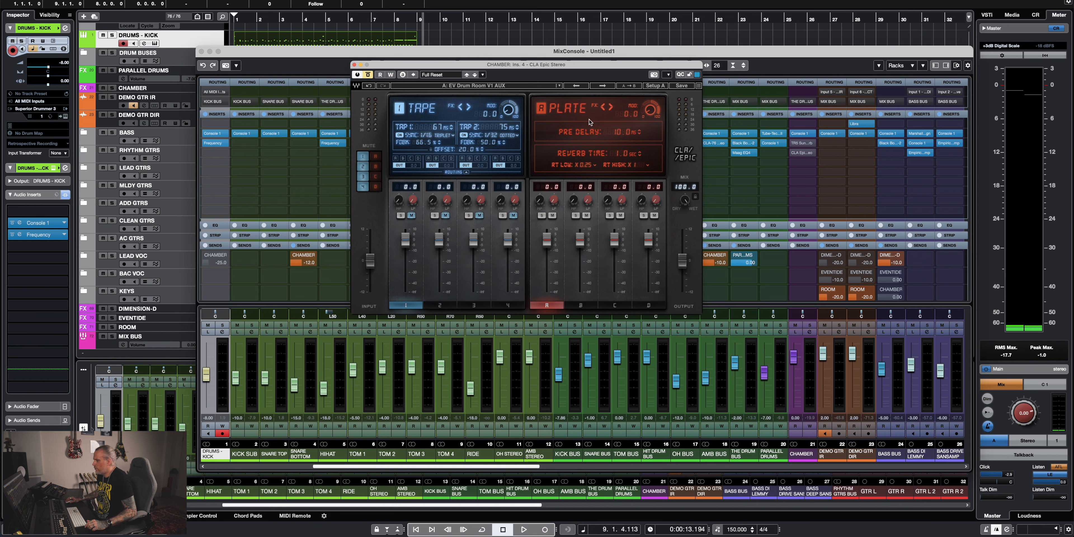
pyautogui.click(583, 308)
pyautogui.click(647, 305)
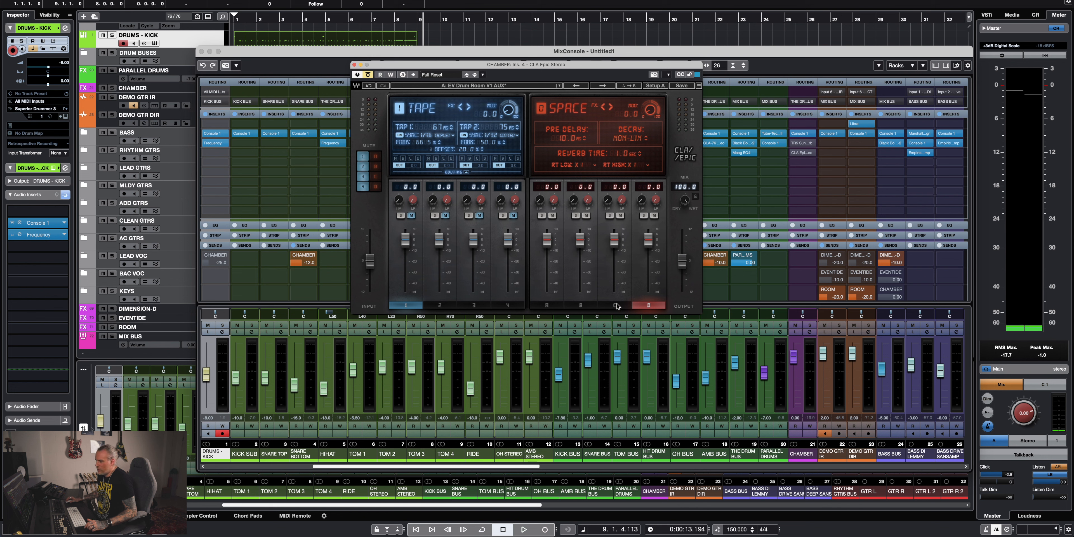
pyautogui.click(547, 306)
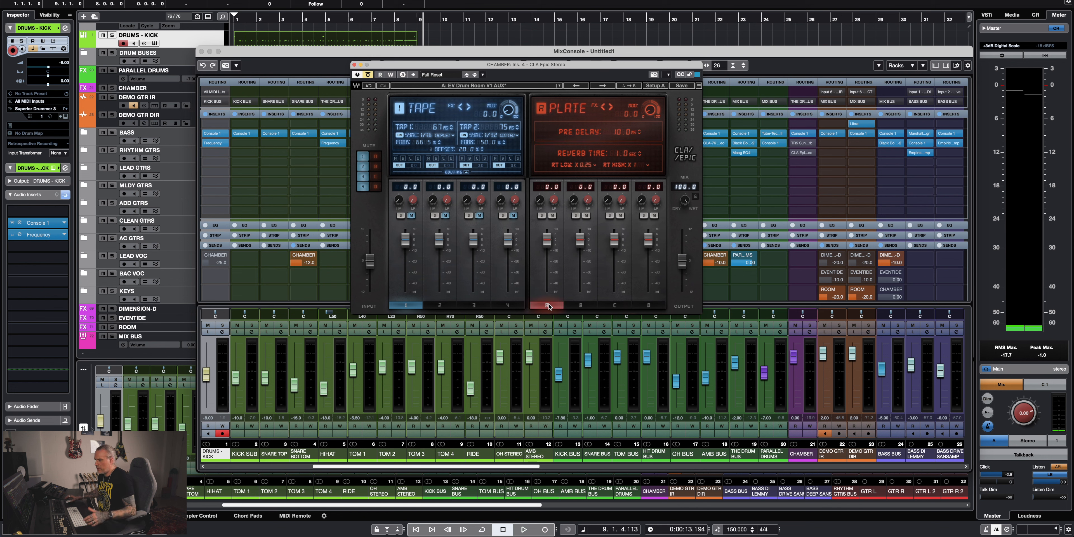
pyautogui.click(354, 65)
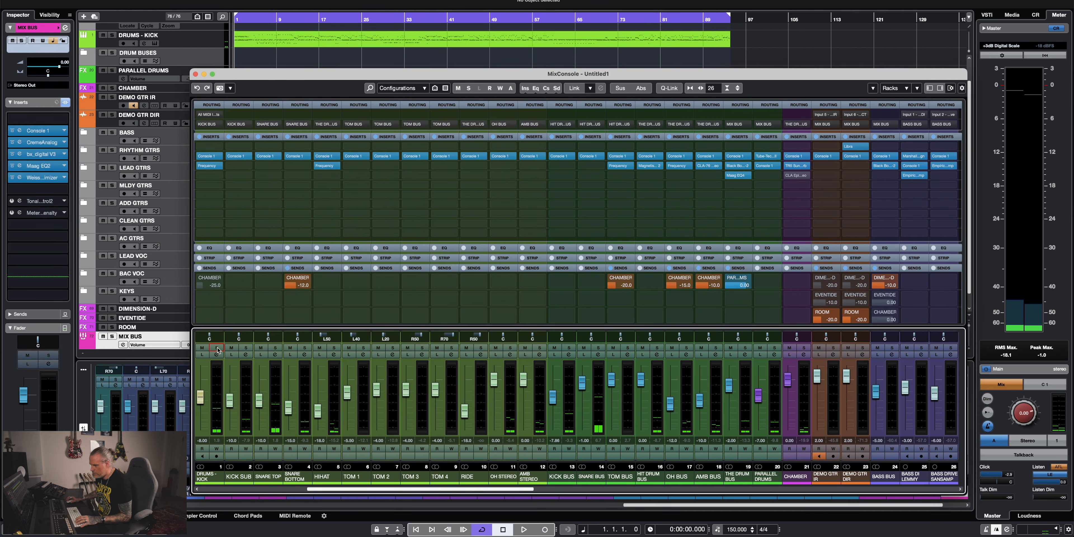
# Solo the DRUMS - KICK channel and play the drum part to hear the kick alone.
pyautogui.click(217, 348)
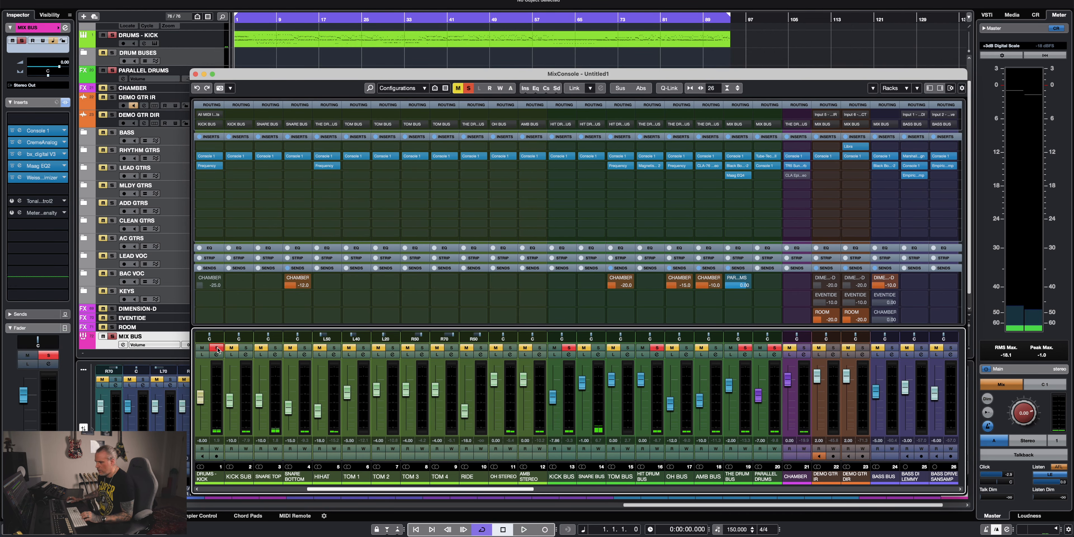
pyautogui.press('space')
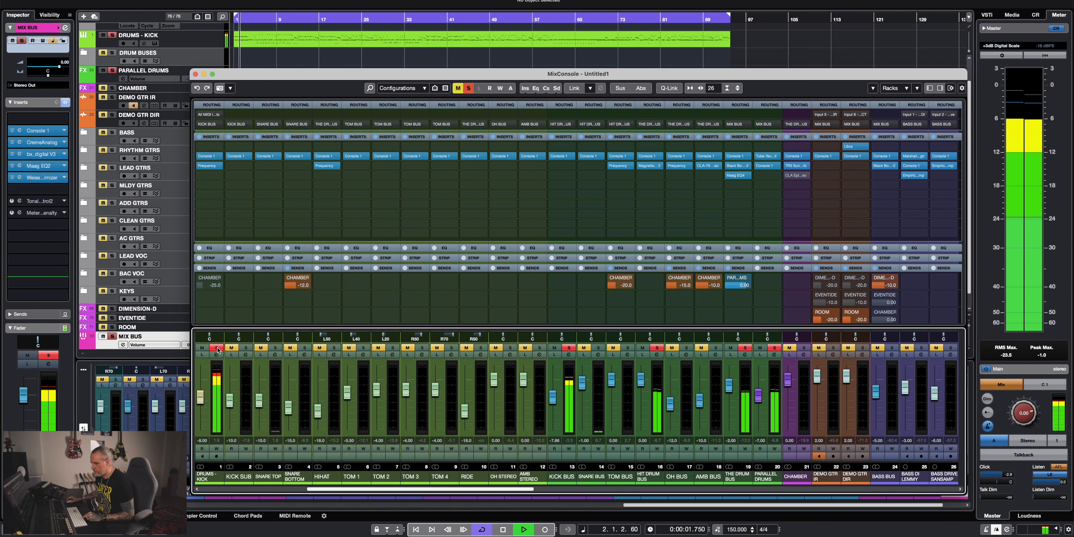
pyautogui.press('space')
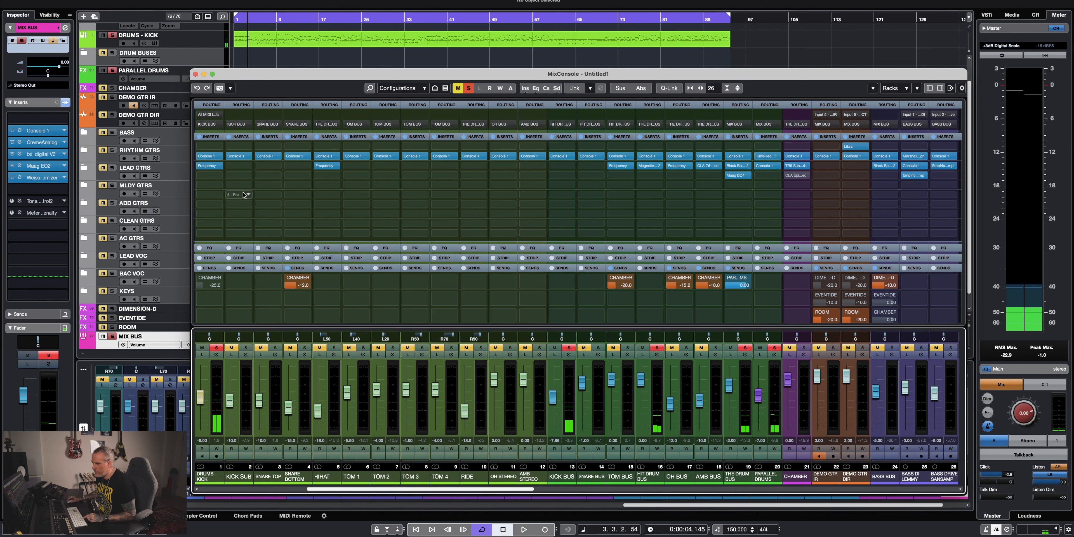
pyautogui.press('space')
# Show the DRUMS - KICK channel's Console 1 processing and compare the kick in the full drum mix and soloed.
pyautogui.click(204, 477)
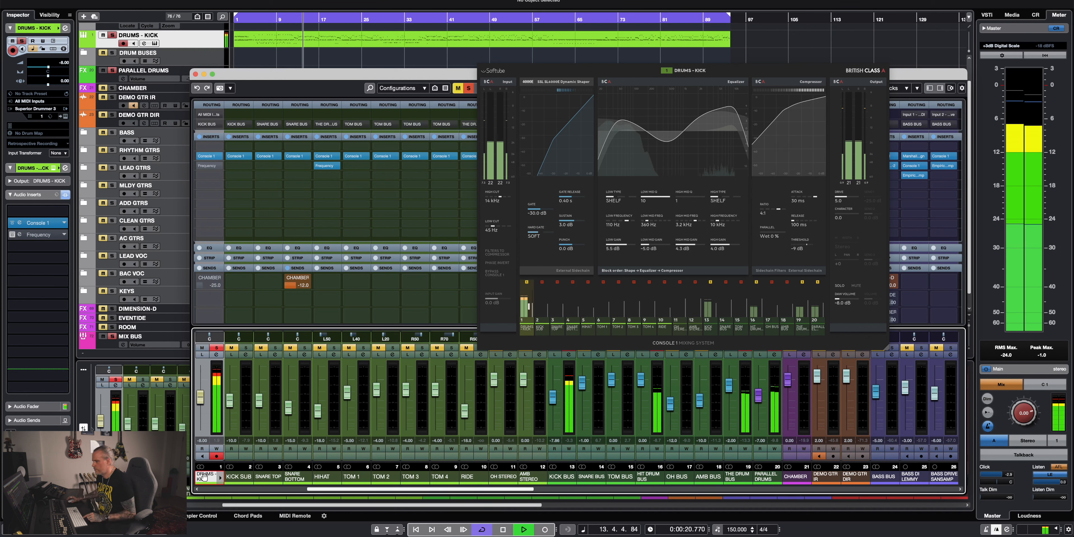
pyautogui.click(217, 348)
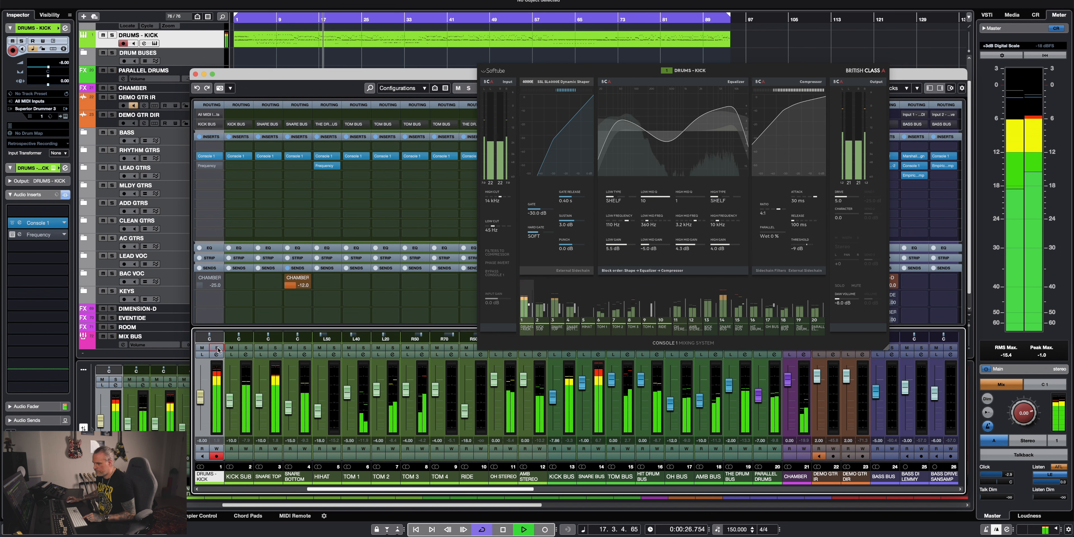
pyautogui.click(216, 348)
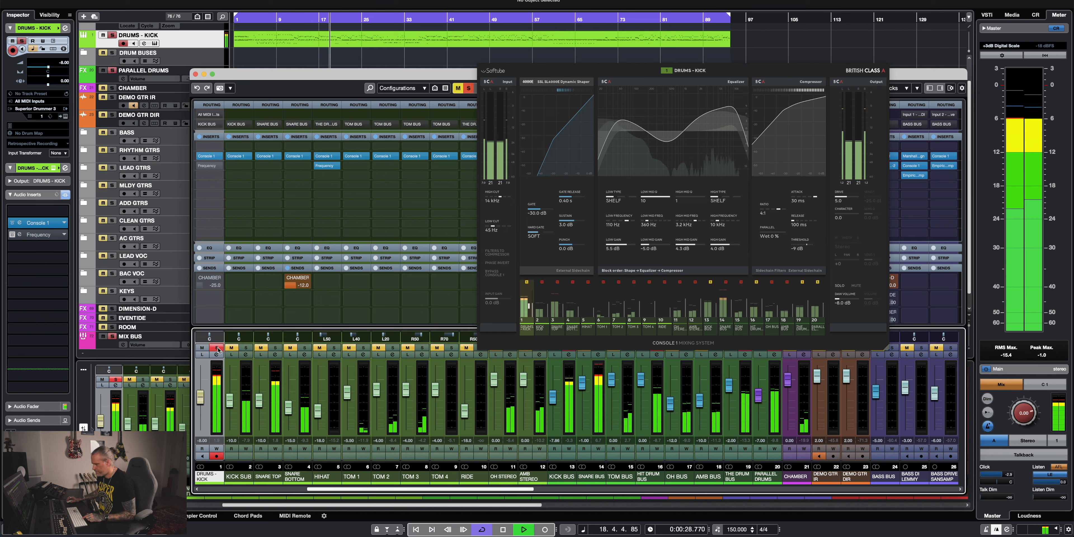
pyautogui.press('space')
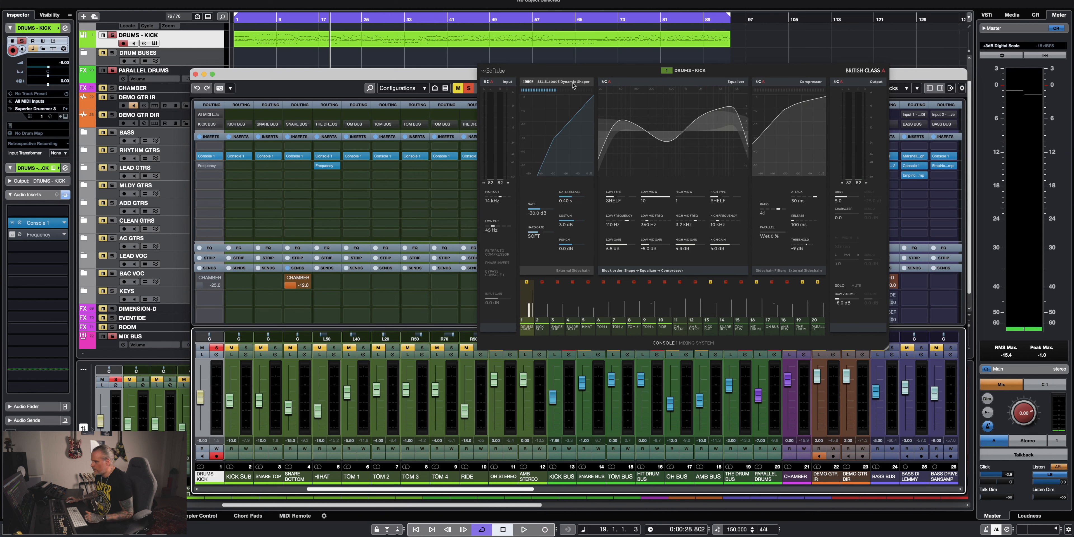
pyautogui.moveTo(608, 78); pyautogui.dragTo(600, 52)
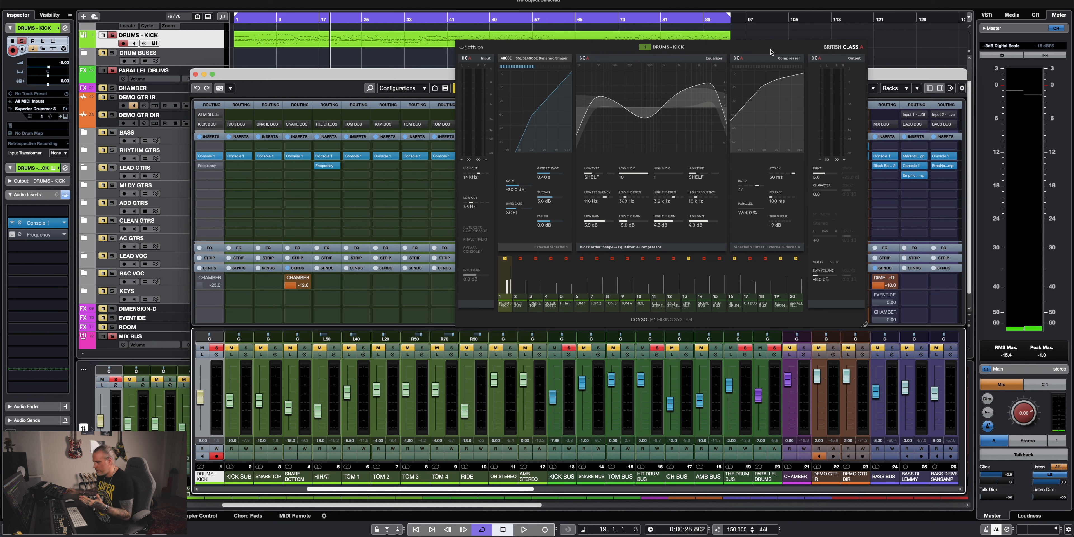
# Play the soloed DRUMS - KICK channel in short passes to hear it through its Console 1 processing.
pyautogui.press('space')
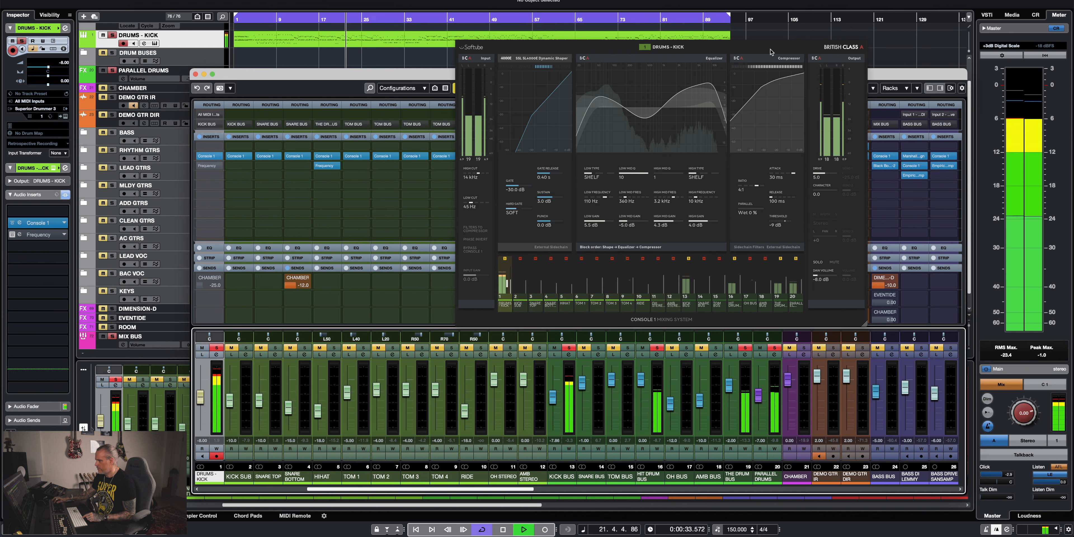
pyautogui.press('space')
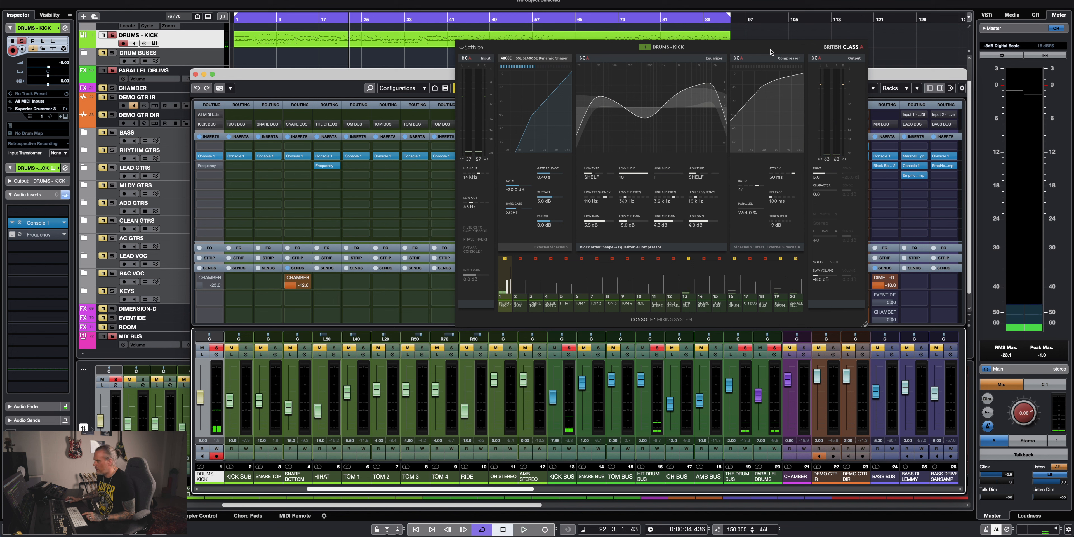
pyautogui.press('space')
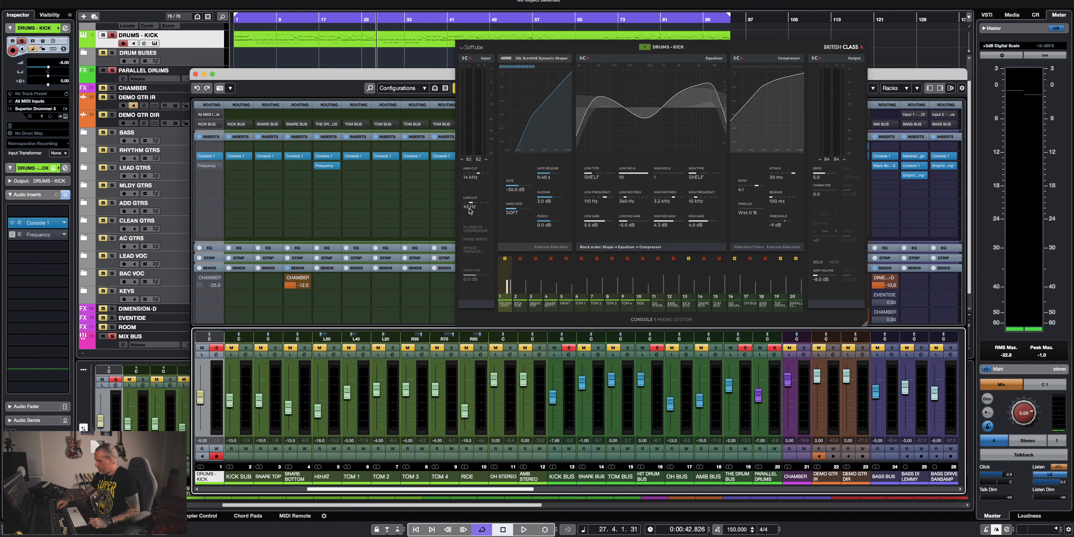
# Try the kick's Console 1 low cut at 70 Hz, return it to 45 Hz, and play the drum part.
pyautogui.scroll(2, 469, 208)
pyautogui.scroll(-2, 468, 208)
pyautogui.scroll(1, 469, 209)
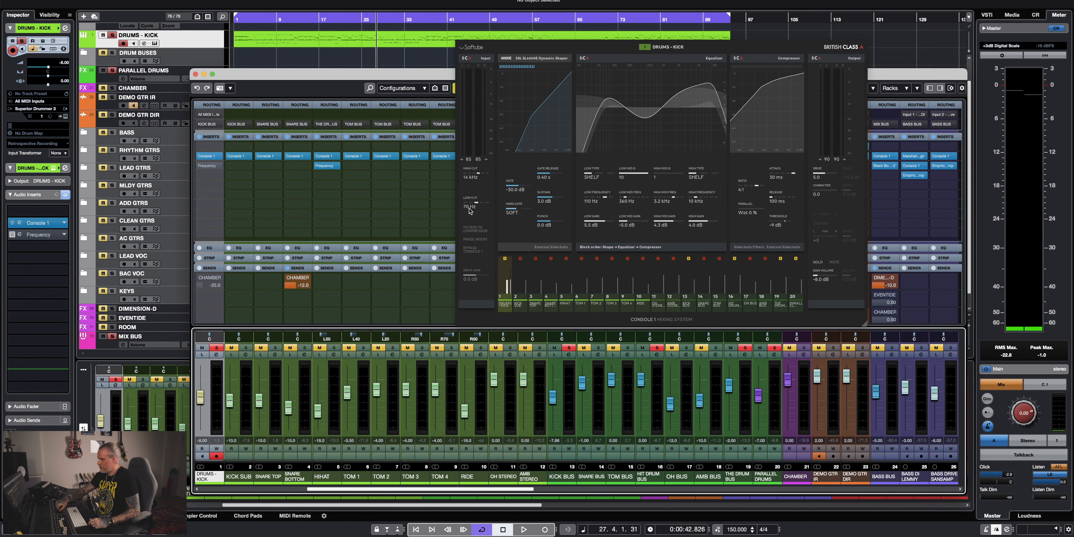
pyautogui.scroll(-1, 469, 208)
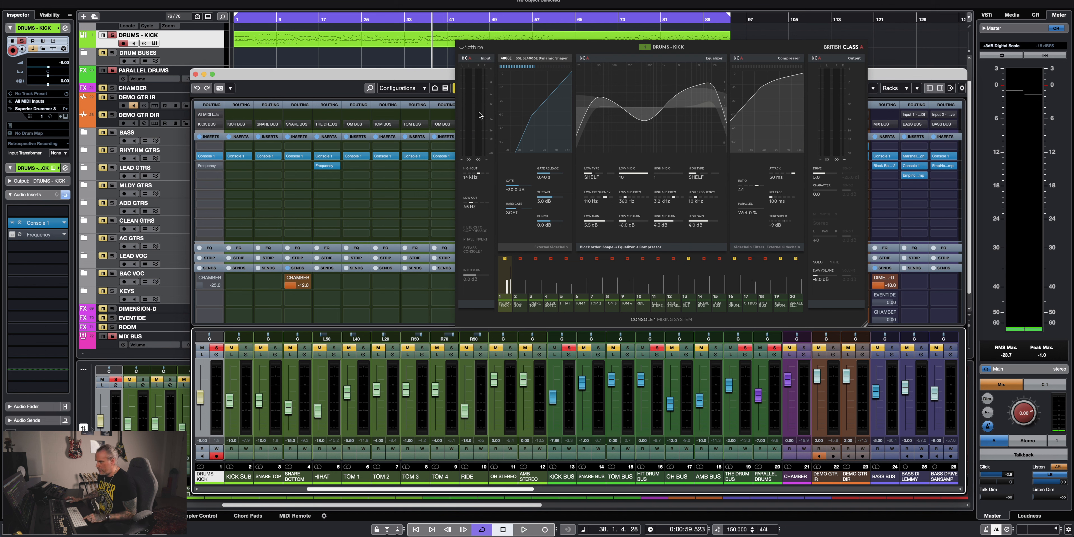
pyautogui.press('space')
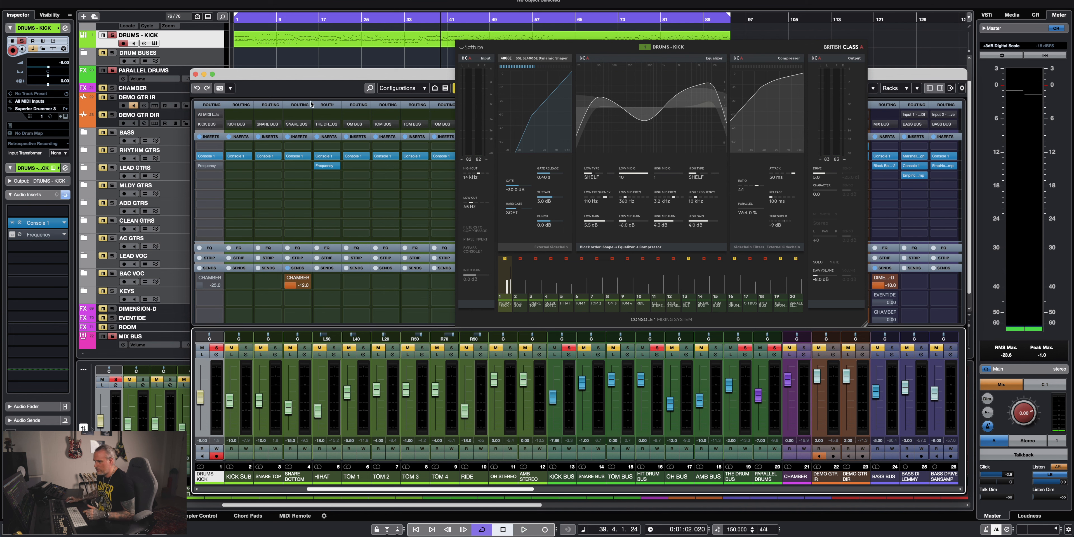
# Close the MixConsole window and audition KICK SUB soloed alone and together with DRUMS - KICK.
pyautogui.press('F3')
pyautogui.press('space')
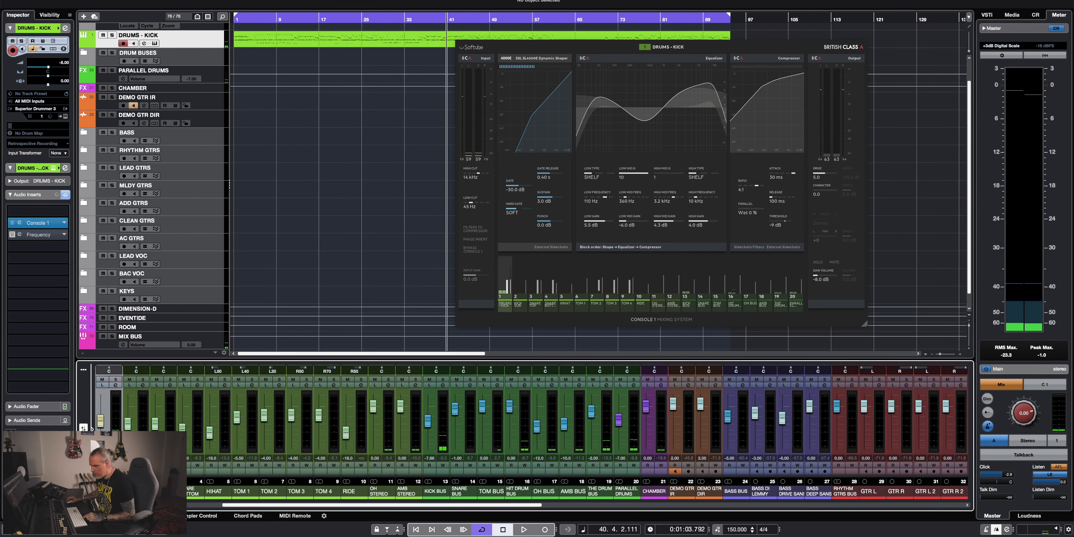
pyautogui.click(146, 379)
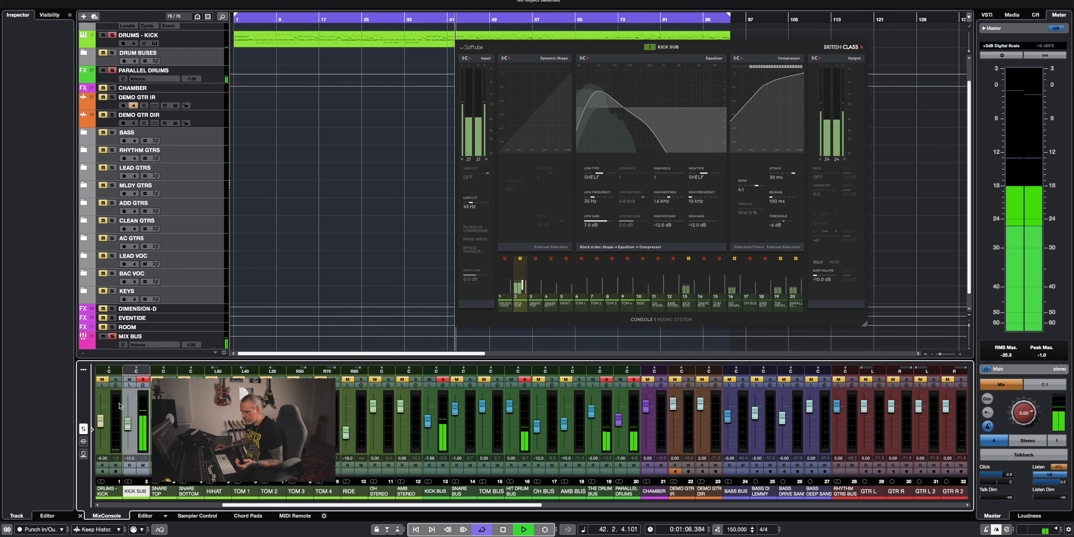
pyautogui.click(116, 380)
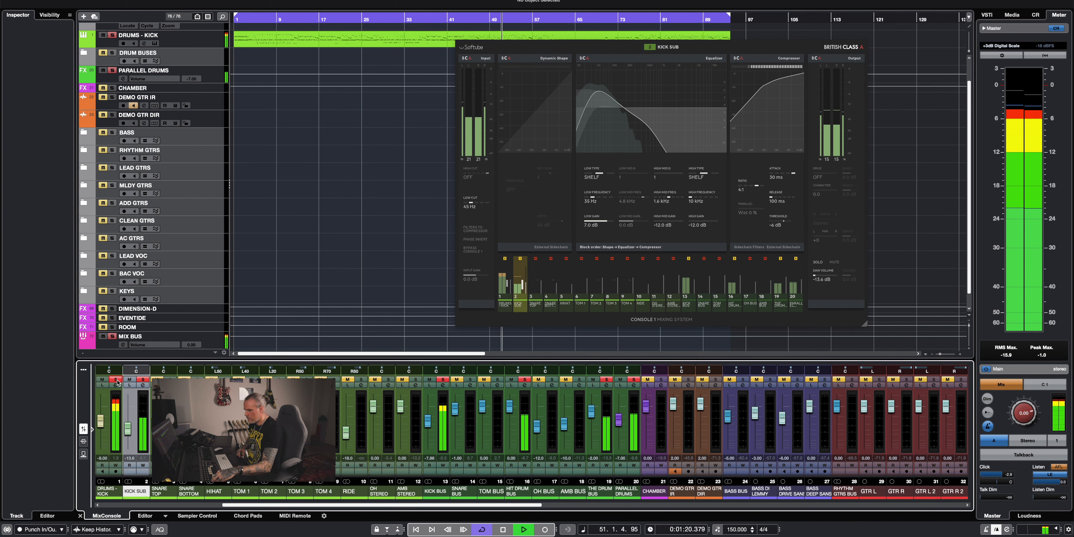
pyautogui.press('space')
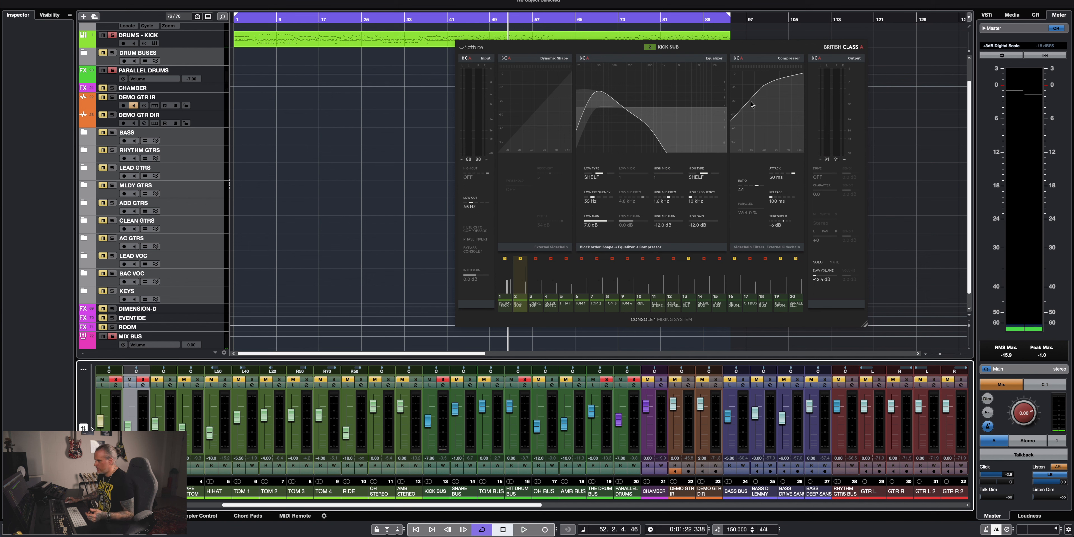
pyautogui.click(143, 380)
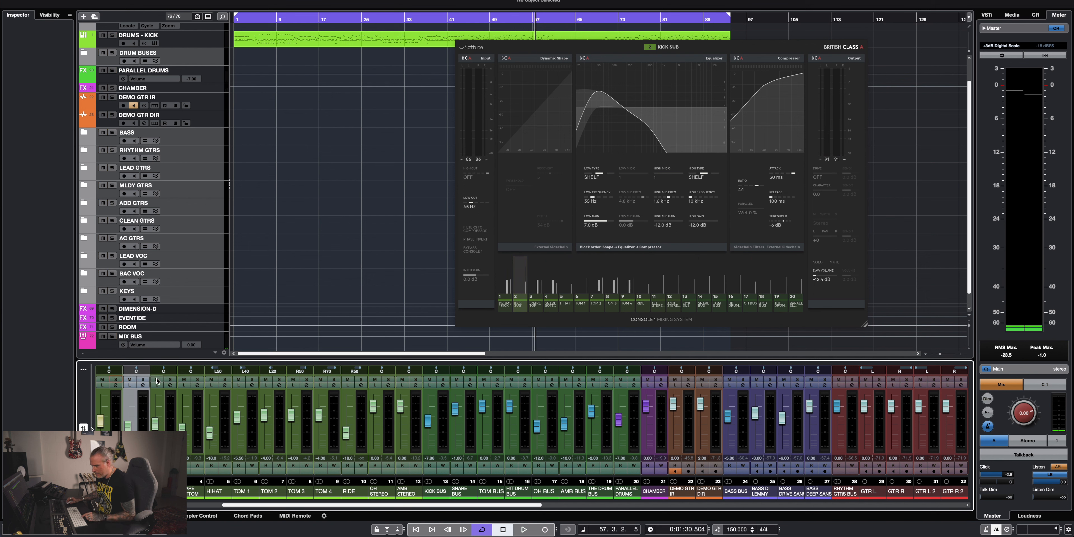
# Solo SNARE TOP and play the drum part to hear the snare through its Console 1 processing.
pyautogui.press('space')
pyautogui.click(170, 380)
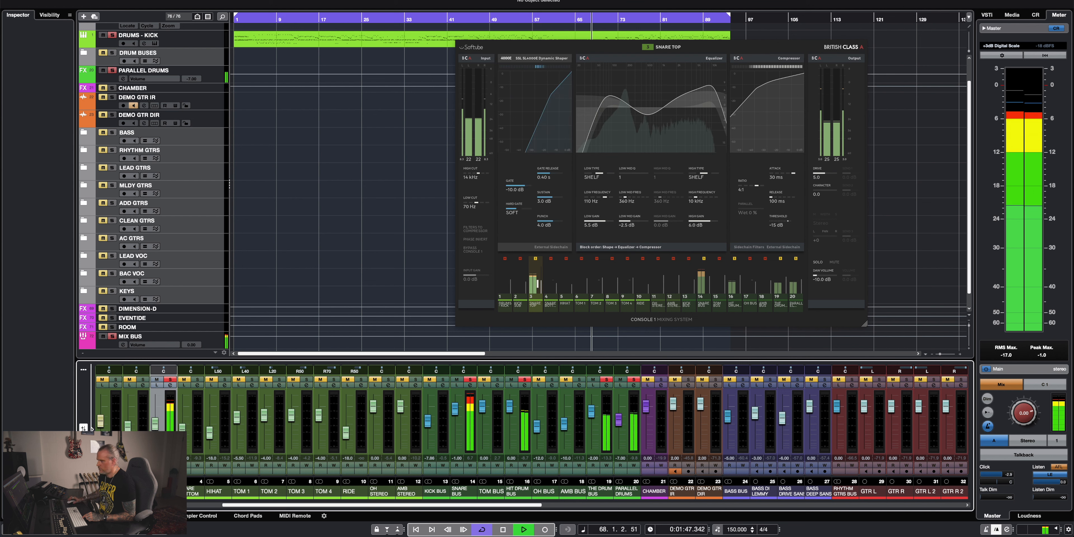
pyautogui.press('space')
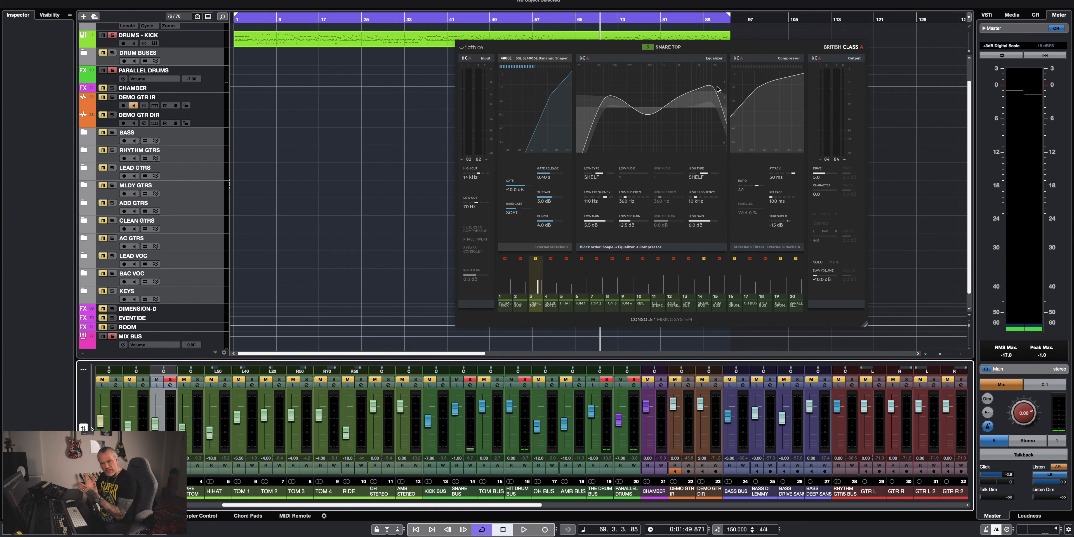
# Clear the snare solo and play the full drum mix from bar 61, jumping ahead to the section around bar 73.
pyautogui.press('s')
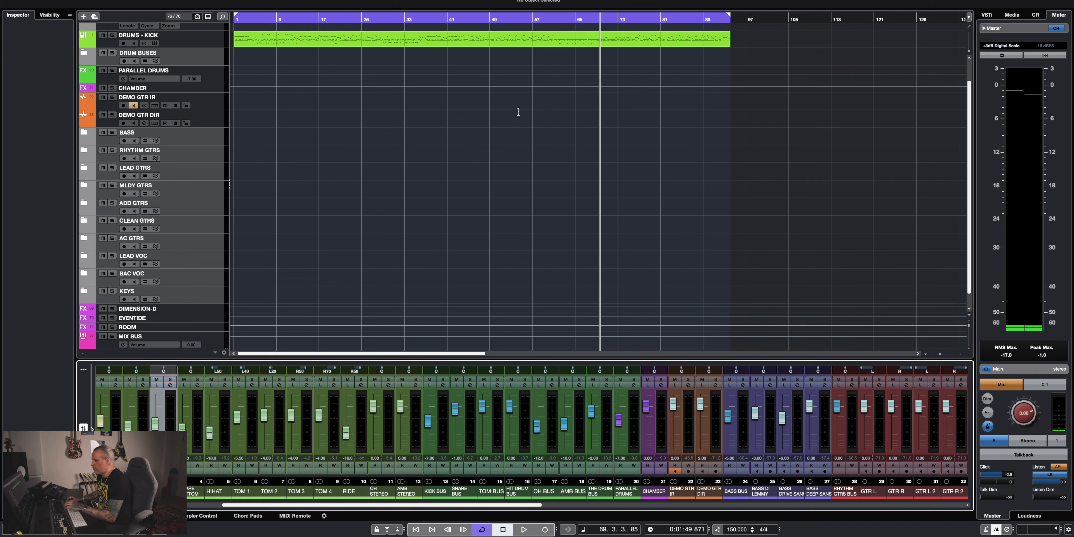
pyautogui.press('space')
pyautogui.click(555, 19)
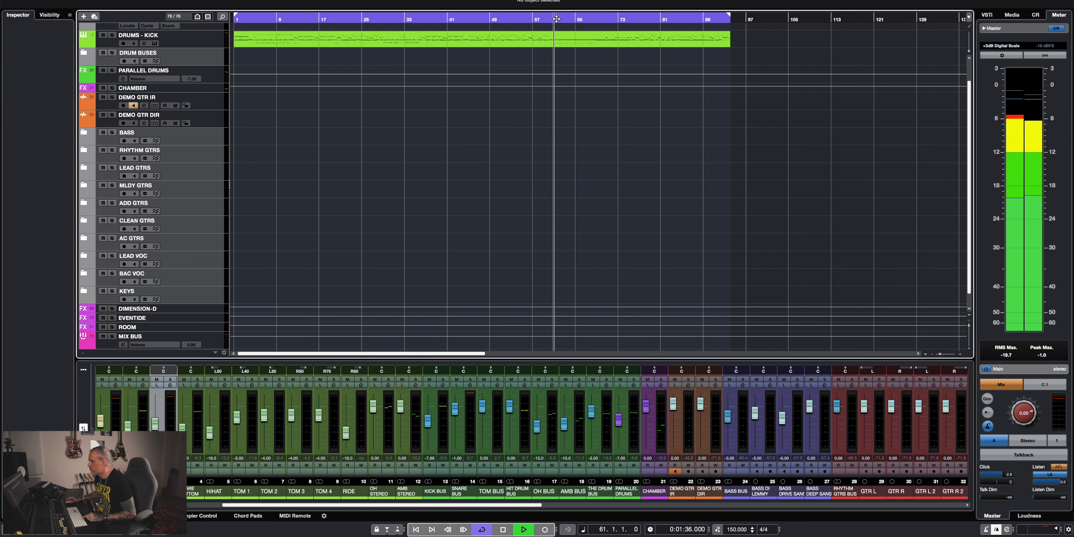
pyautogui.click(605, 16)
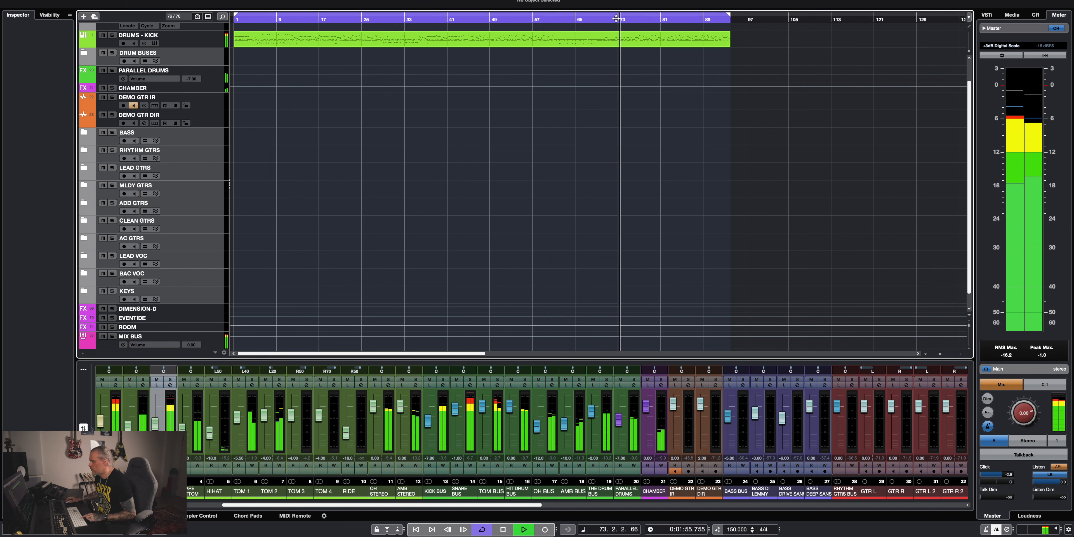
# Set the cycle range to bars 73–81 and play it with the toms soloed.
pyautogui.press('space')
pyautogui.moveTo(236, 15); pyautogui.dragTo(620, 19)
pyautogui.keyDown('alt'); pyautogui.click(664, 16); pyautogui.keyUp('alt')
pyautogui.press('space')
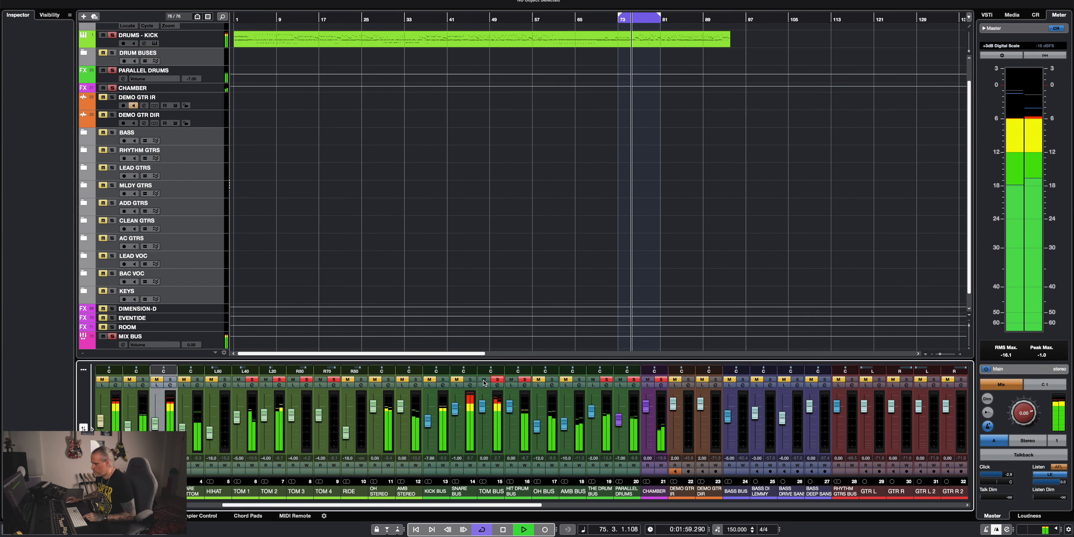
# Compare the Console 1 gate, EQ and compressor settings of TOM 1 through TOM 4 while the loop plays.
pyautogui.click(240, 494)
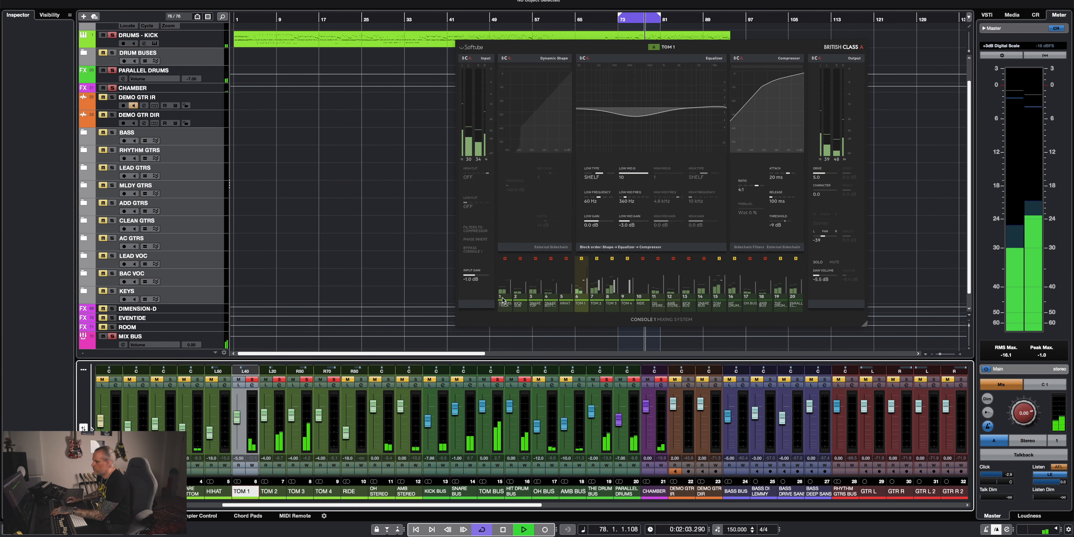
pyautogui.click(269, 491)
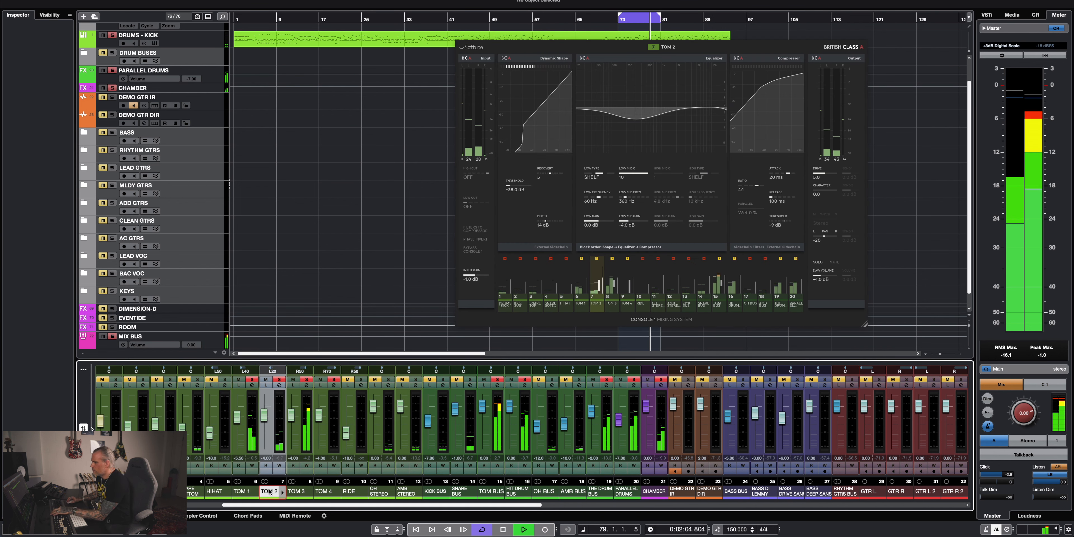
pyautogui.click(296, 492)
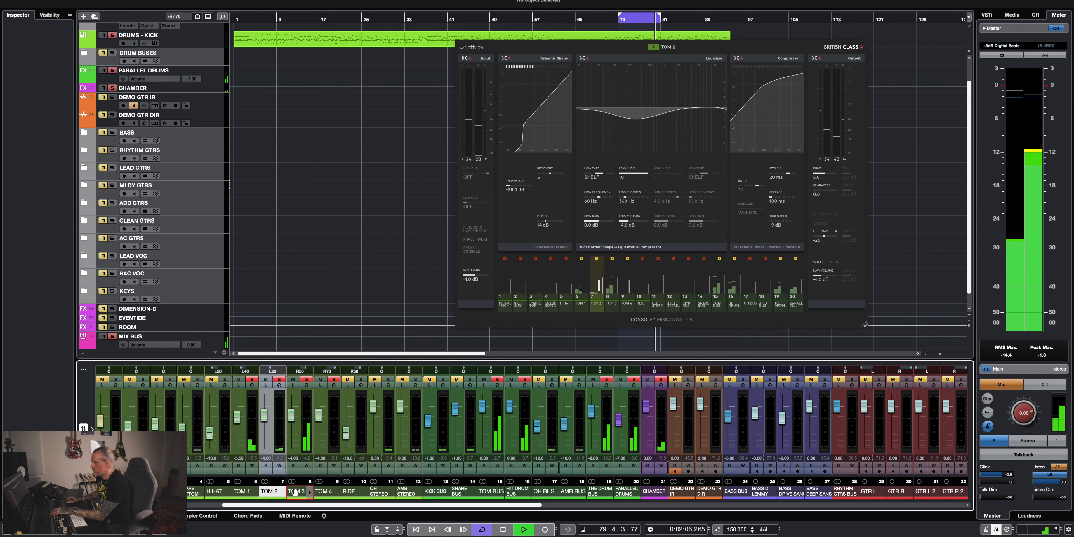
pyautogui.click(325, 492)
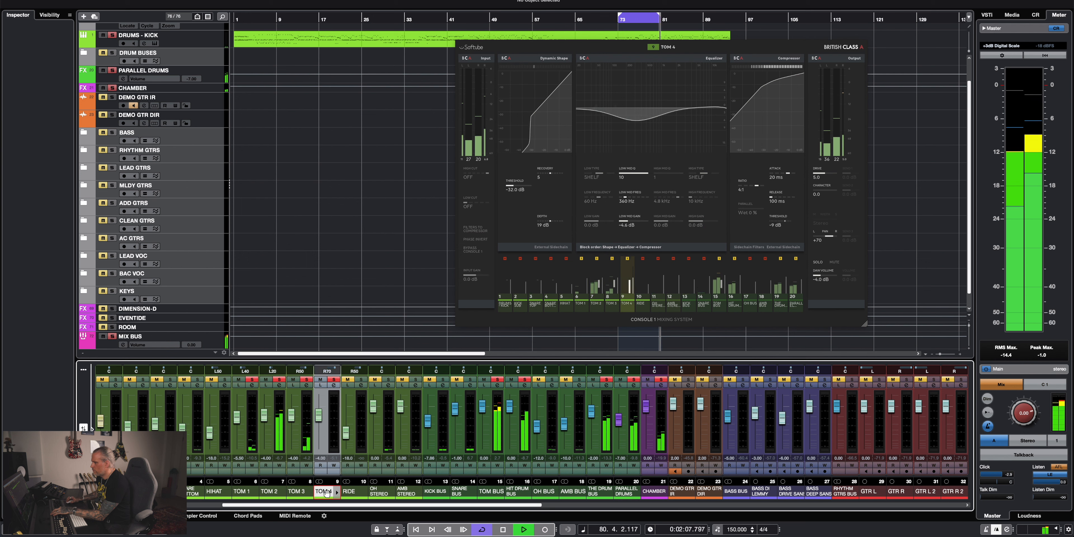
pyautogui.click(288, 491)
pyautogui.click(268, 492)
pyautogui.click(244, 491)
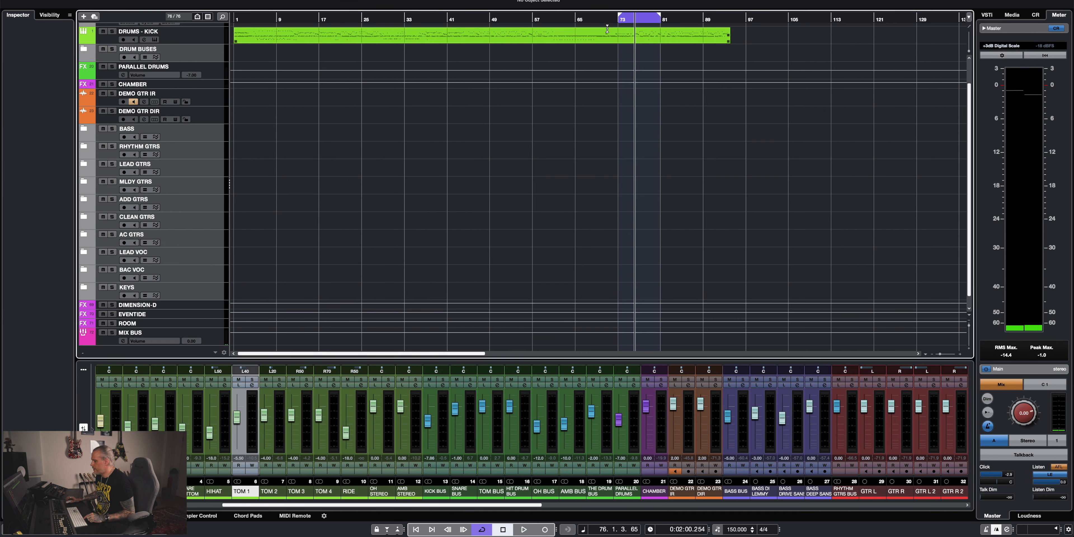
# Play the full drum mix from the start, and solo OH BUS with its Console 1 processing shown.
pyautogui.press('Home')
pyautogui.press('space')
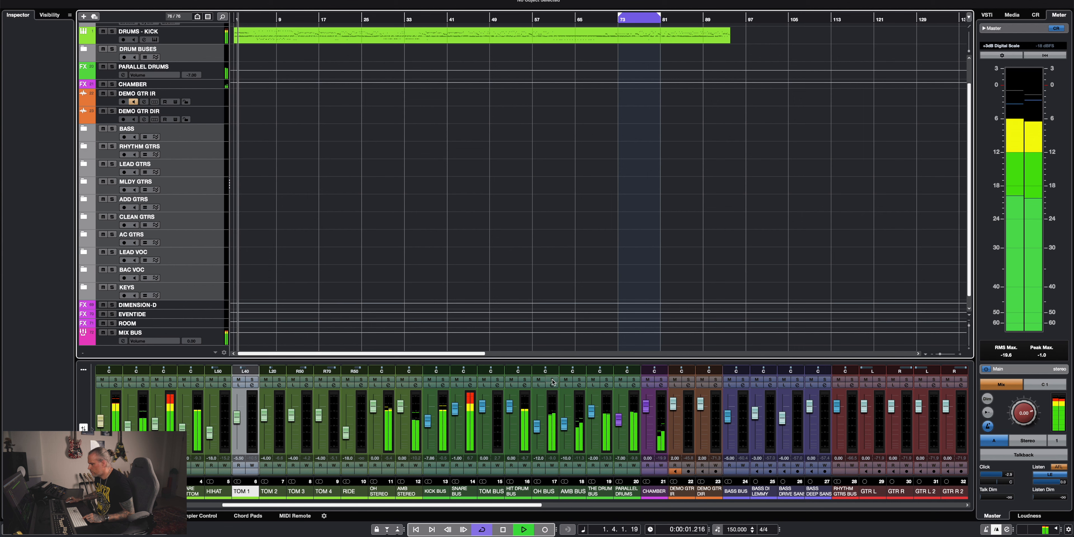
pyautogui.click(543, 491)
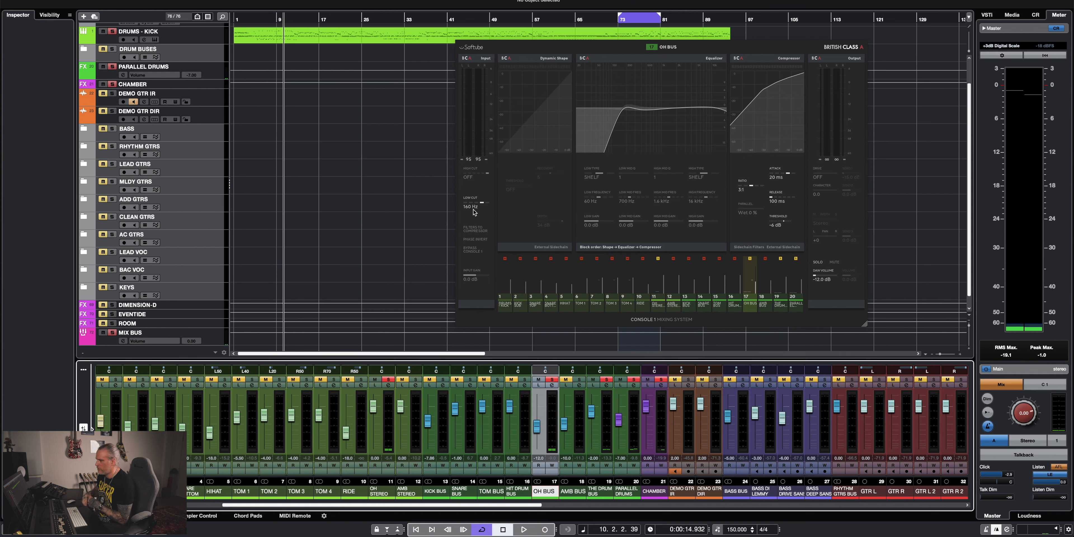
# Compare the soloed OH BUS with its Console 1 low cut off and at 360 Hz, and return it to 160 Hz.
pyautogui.press('space')
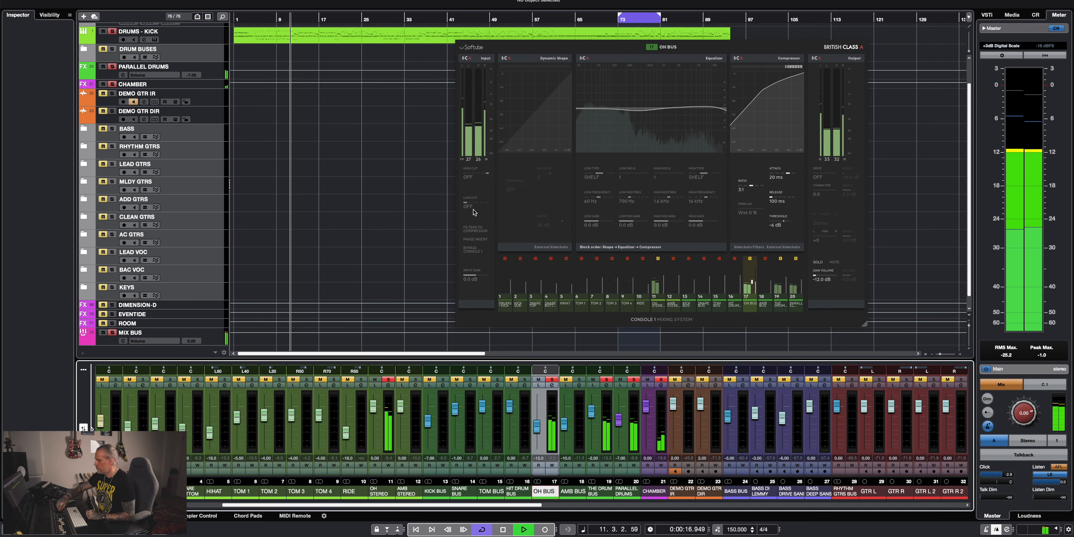
pyautogui.press('space')
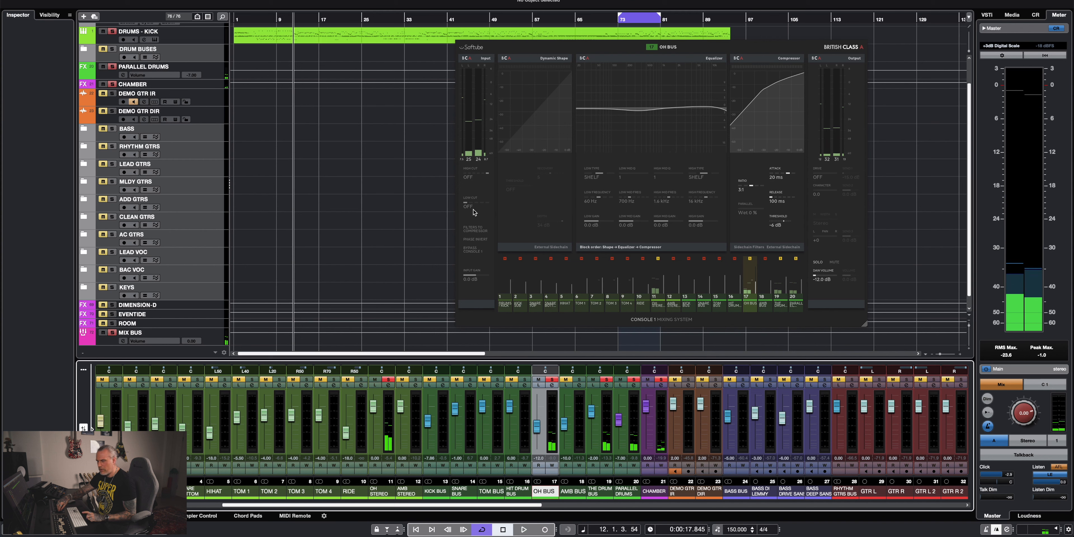
pyautogui.press('space')
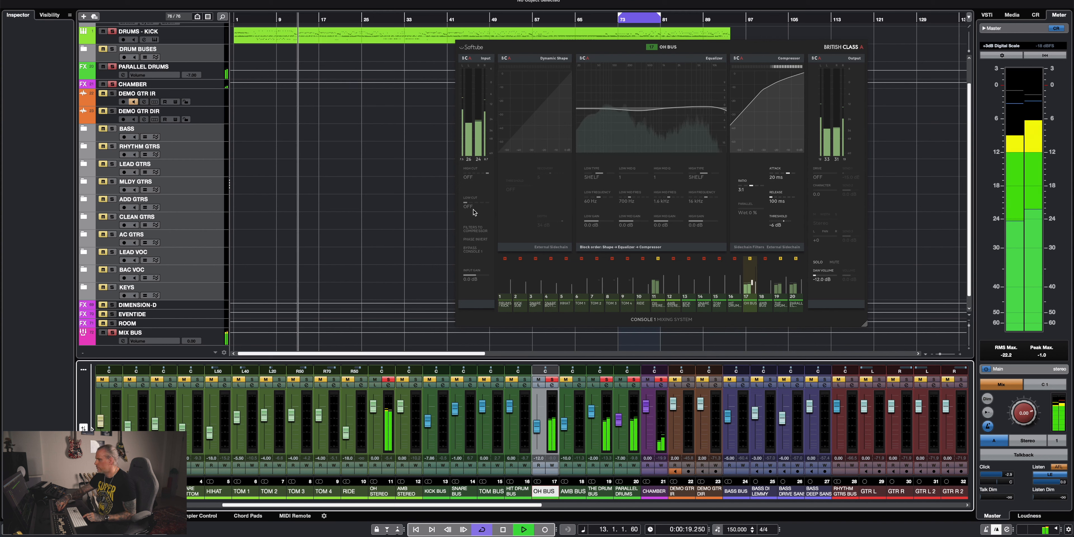
pyautogui.scroll(4, 474, 213)
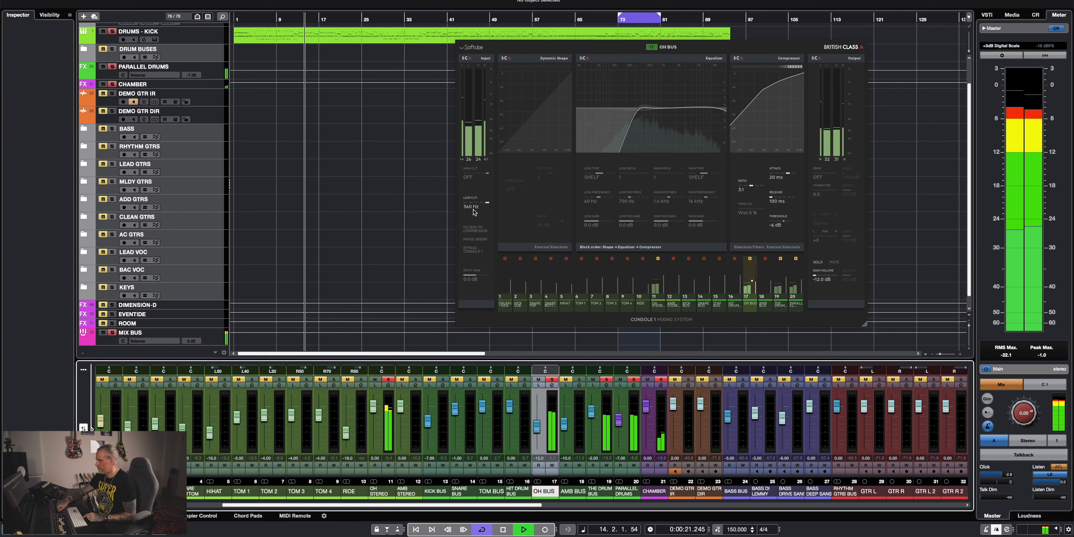
pyautogui.scroll(-2, 473, 212)
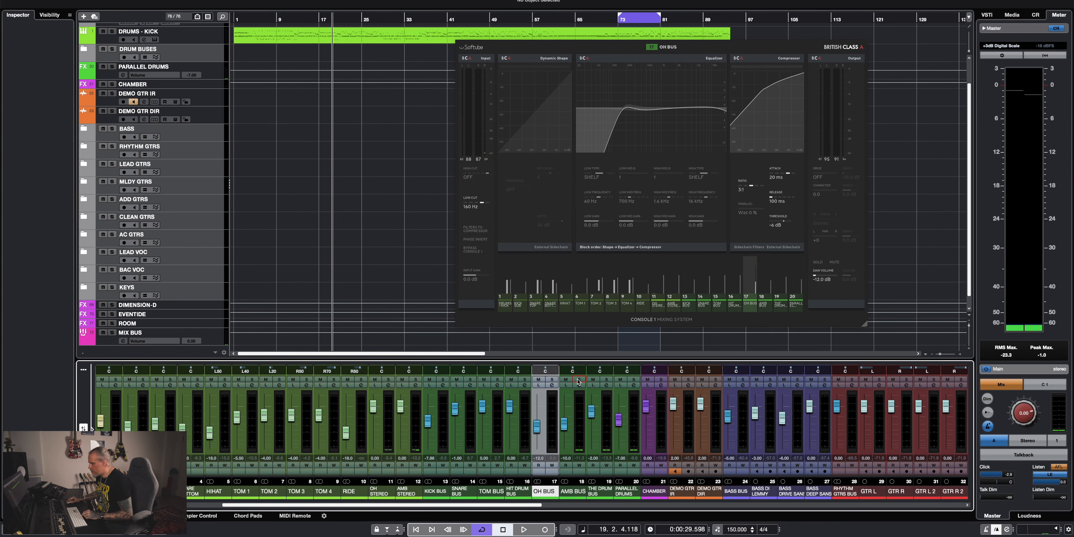
# Solo AMB BUS and play it to hear the room mics through their Console 1 equalizer.
pyautogui.click(569, 492)
pyautogui.press('space')
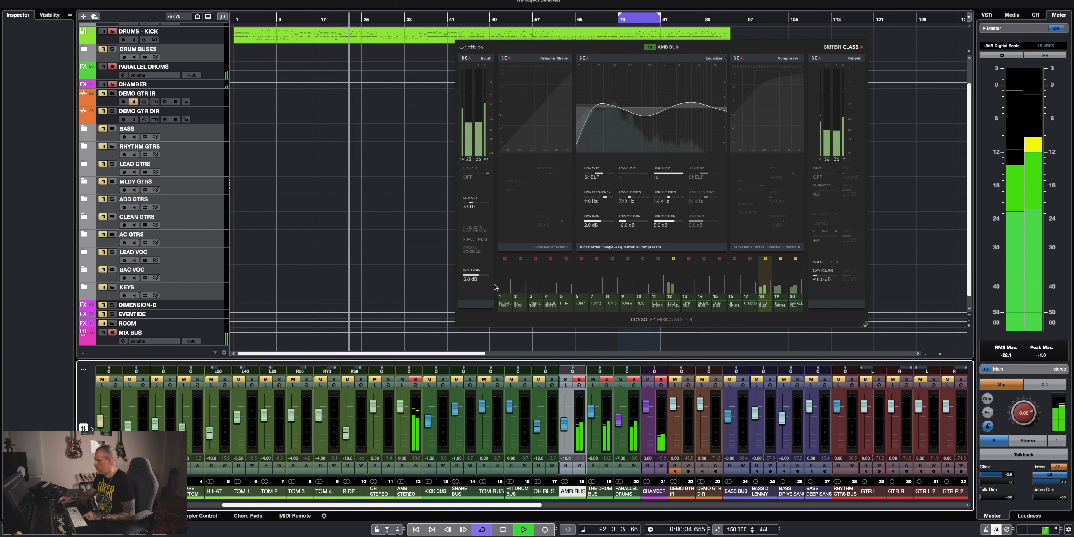
pyautogui.press('space')
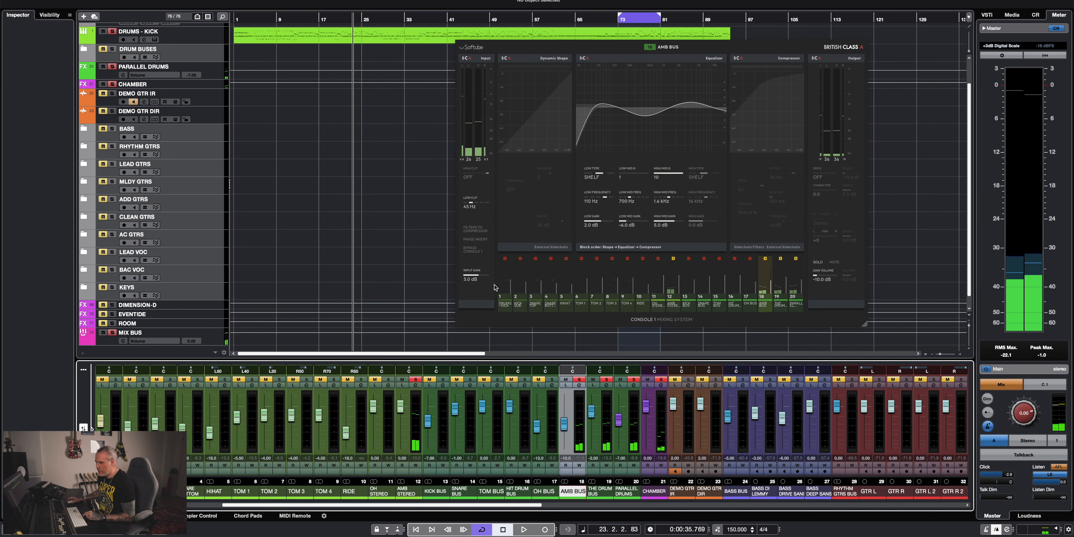
# Open the CLA-76 compressor insert on AMB BUS from the MixConsole and compare it bypassed and active during playback.
pyautogui.press('F3')
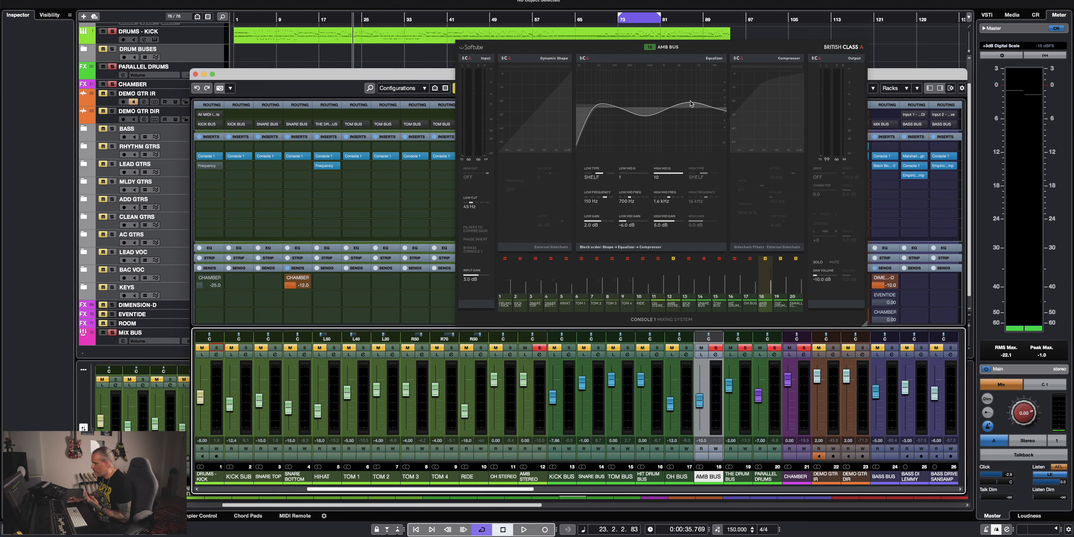
pyautogui.click(708, 166)
pyautogui.press('space')
pyautogui.click(344, 57)
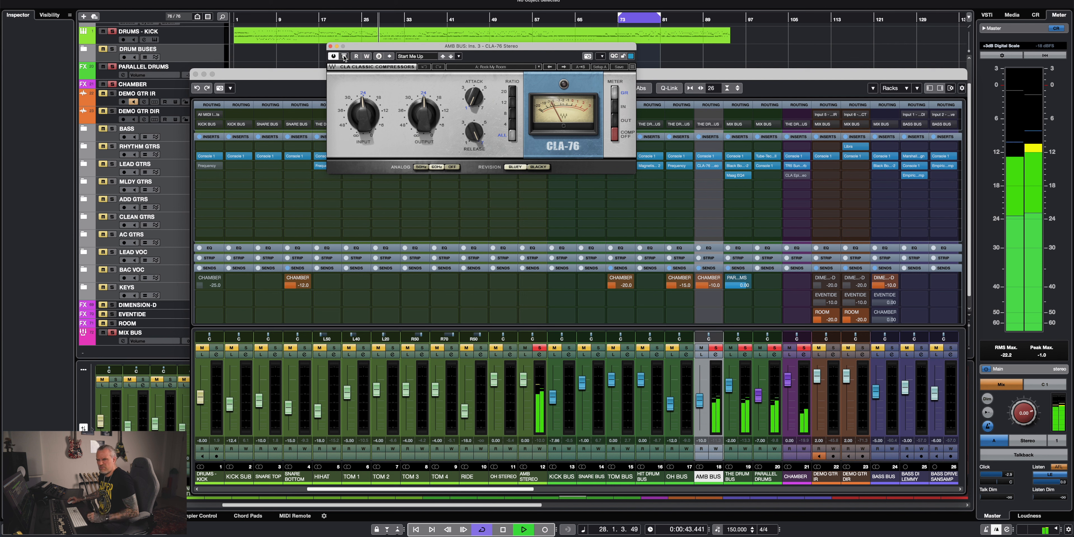
pyautogui.press('space')
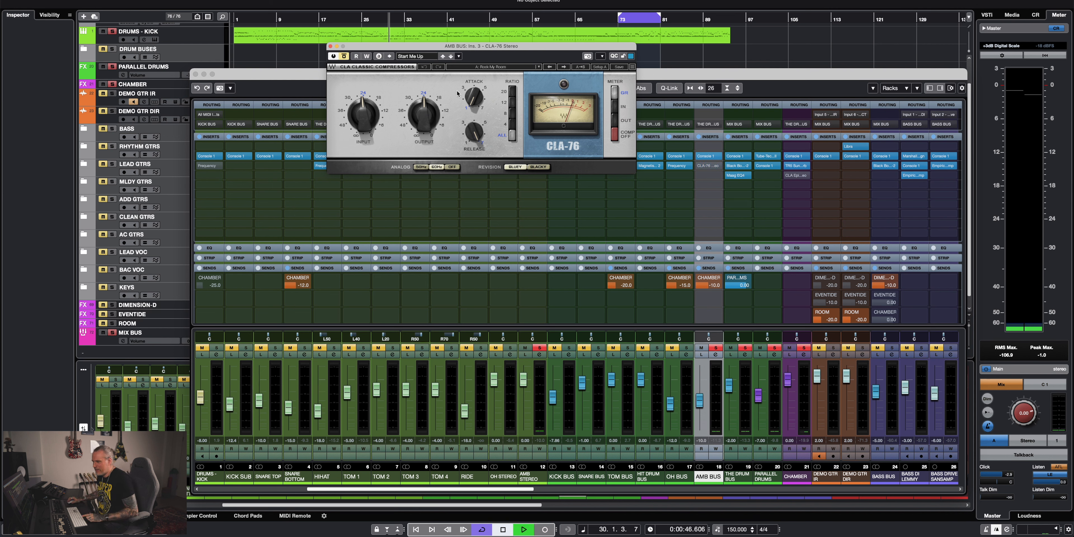
pyautogui.press('space')
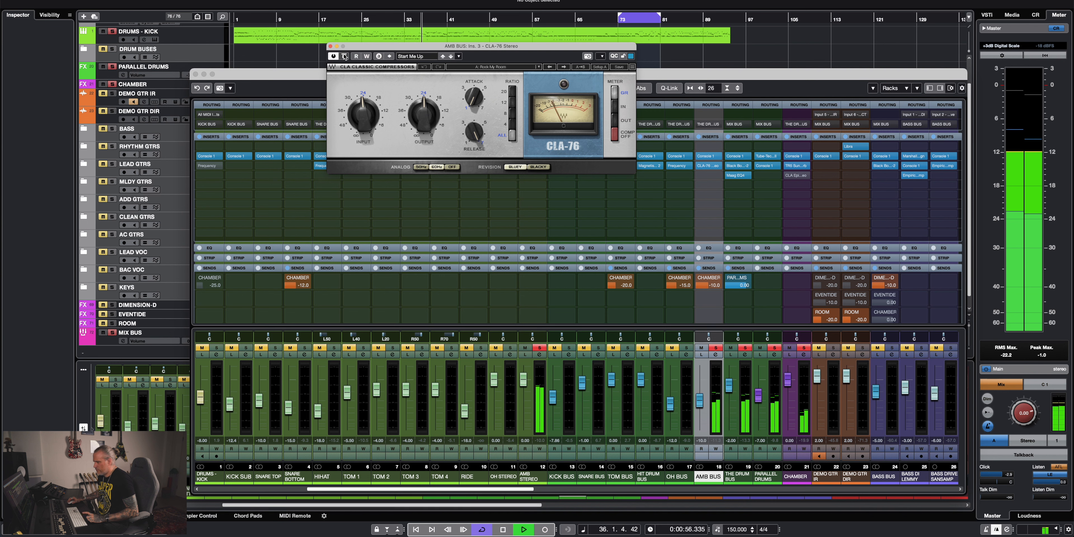
# Stop playback, close the AMB BUS compressor, and clear the solos and mutes before selecting THE DRUM BUS.
pyautogui.press('space')
pyautogui.click(331, 46)
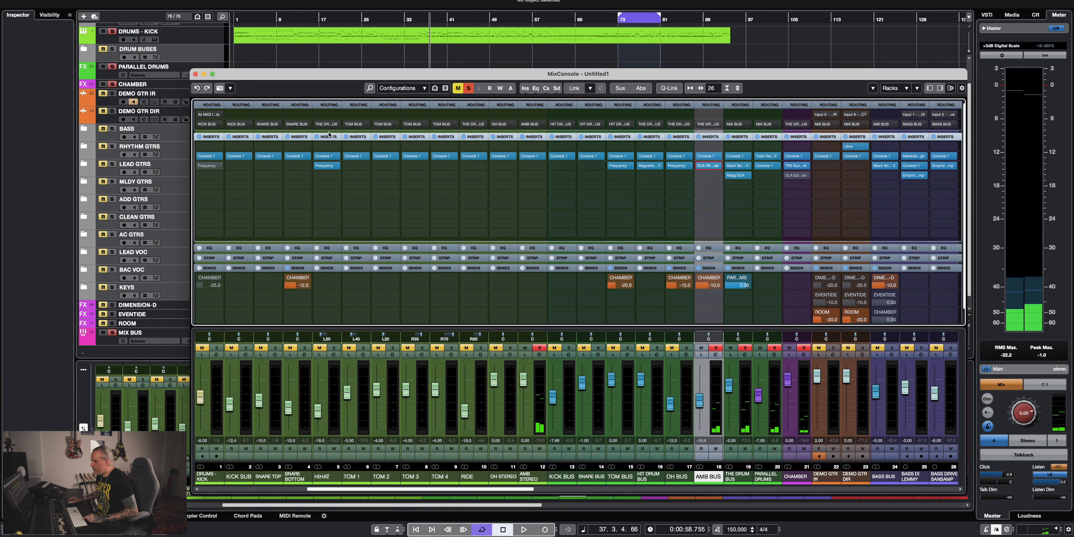
pyautogui.click(469, 89)
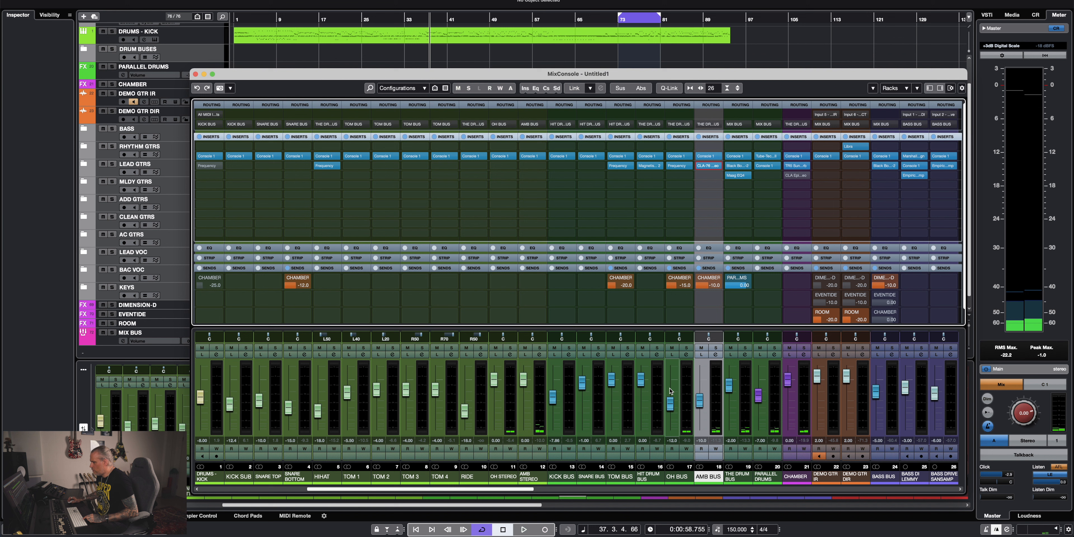
pyautogui.click(742, 479)
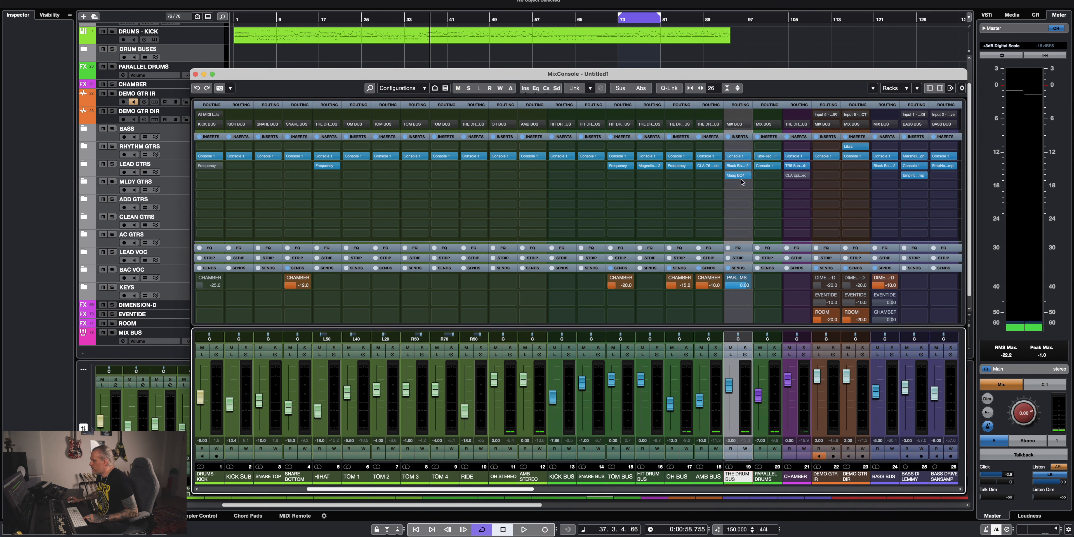
# Play the drum mix and compare THE DRUM BUS with its Black Box HG-2 and Maag EQ4 inserts bypassed and active.
pyautogui.press('space')
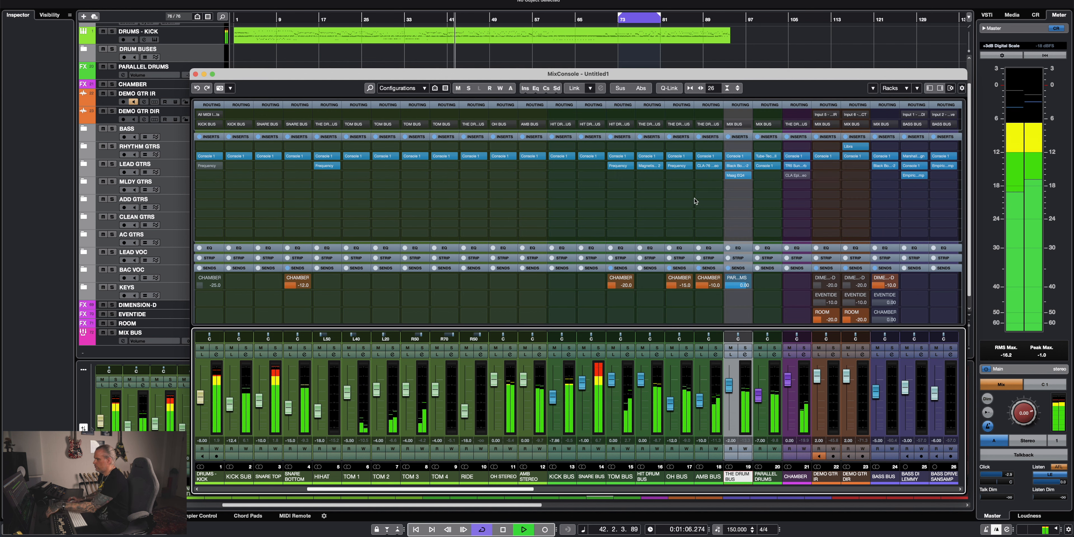
pyautogui.click(737, 166)
pyautogui.click(728, 166)
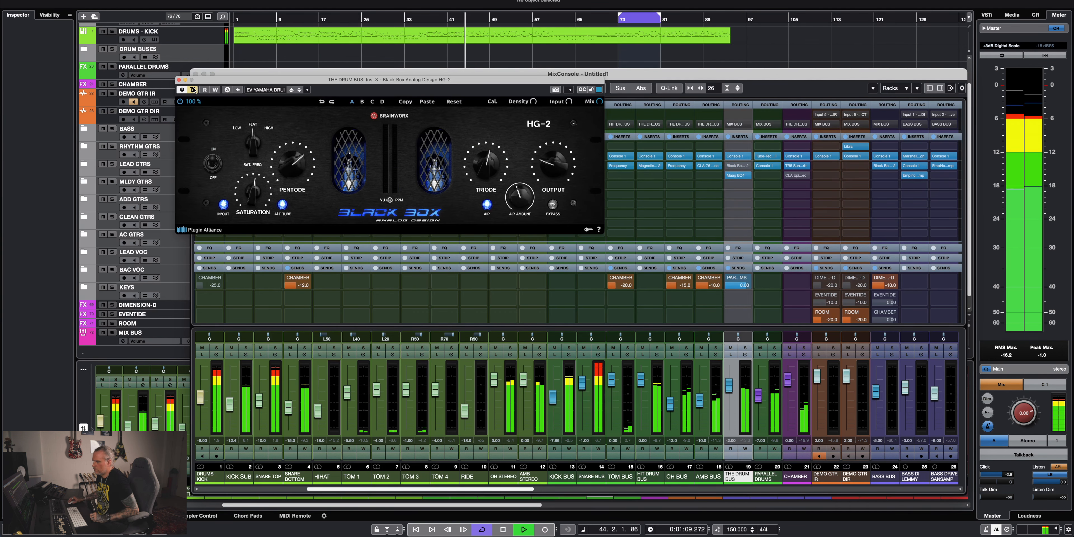
pyautogui.click(737, 177)
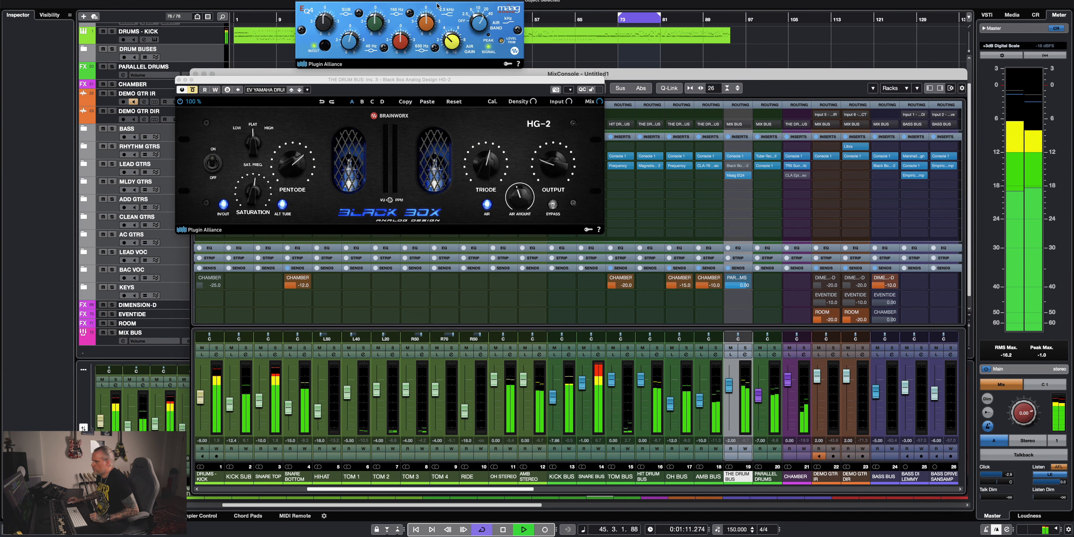
pyautogui.moveTo(333, 1); pyautogui.dragTo(313, 273)
pyautogui.click(295, 273)
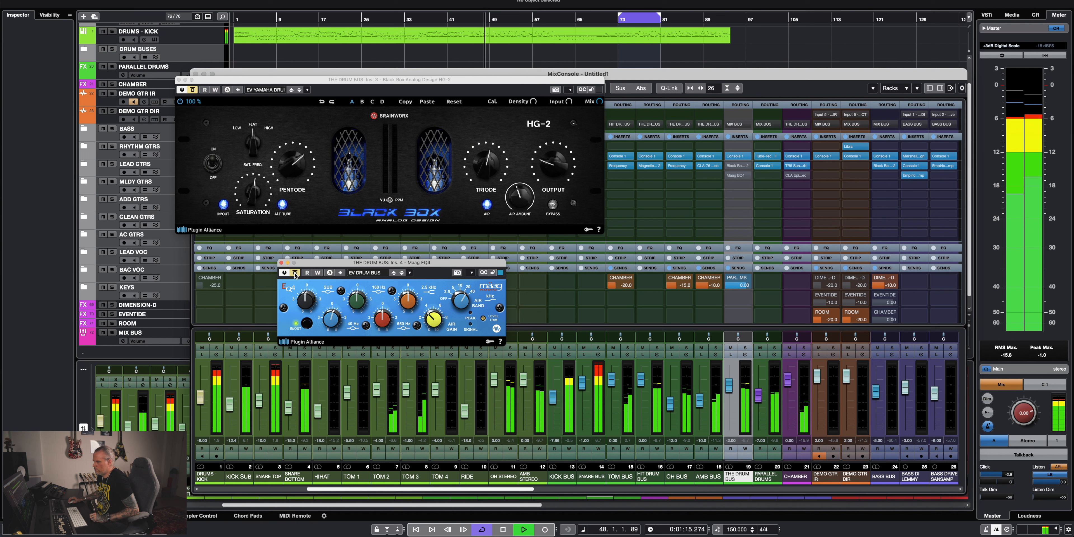
pyautogui.click(193, 90)
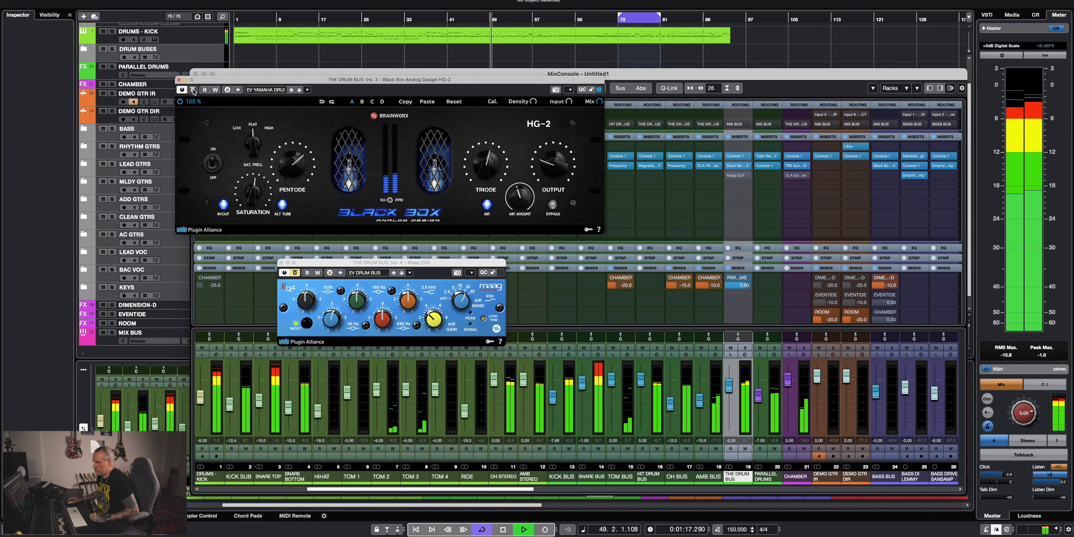
pyautogui.click(295, 273)
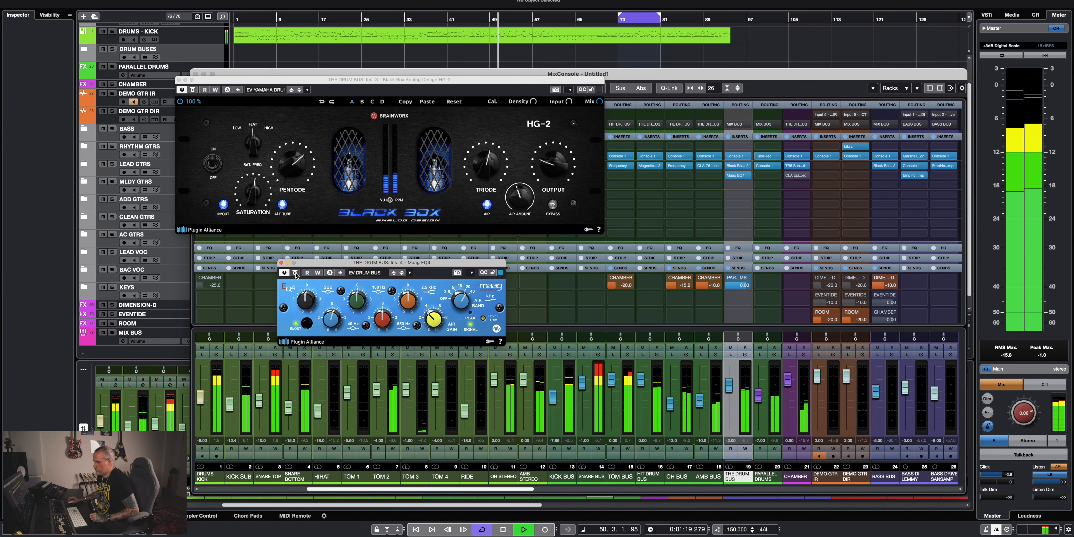
pyautogui.press('space')
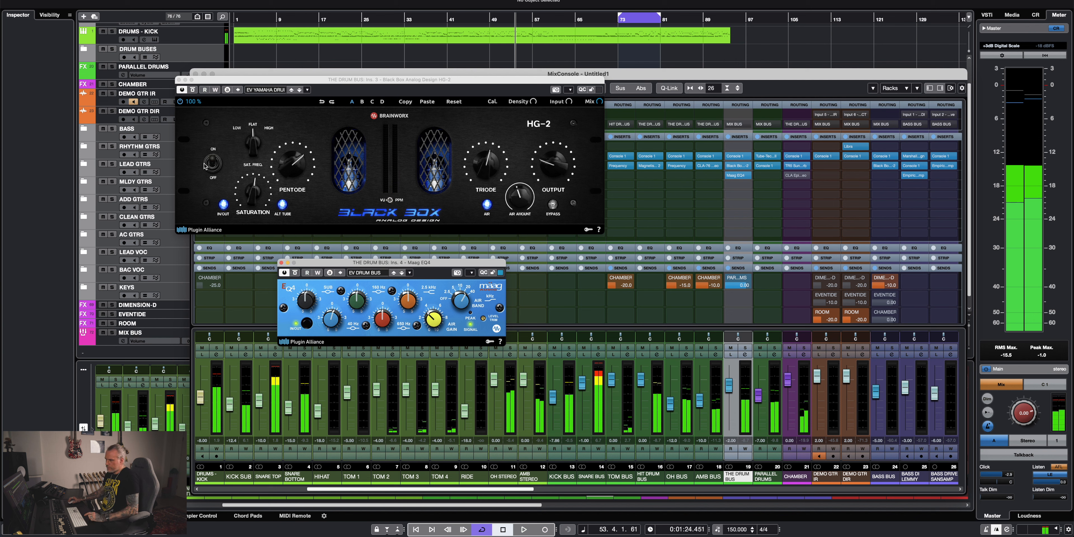
# Examine the Black Box HG-2 and Maag EQ4 settings on THE DRUM BUS, closing each plug-in window.
pyautogui.moveTo(355, 79); pyautogui.dragTo(450, 47)
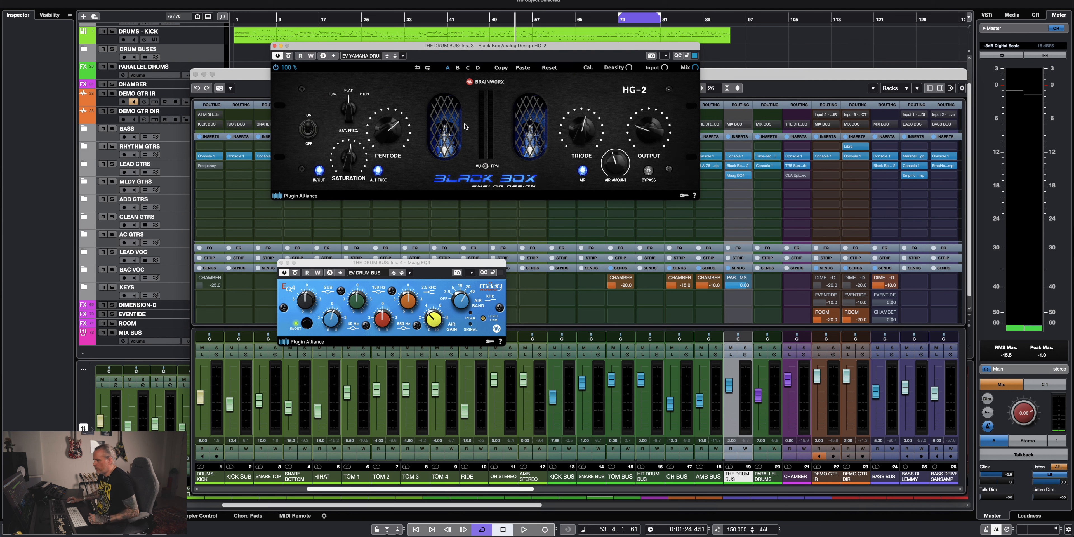
pyautogui.click(274, 46)
pyautogui.moveTo(403, 264); pyautogui.dragTo(509, 168)
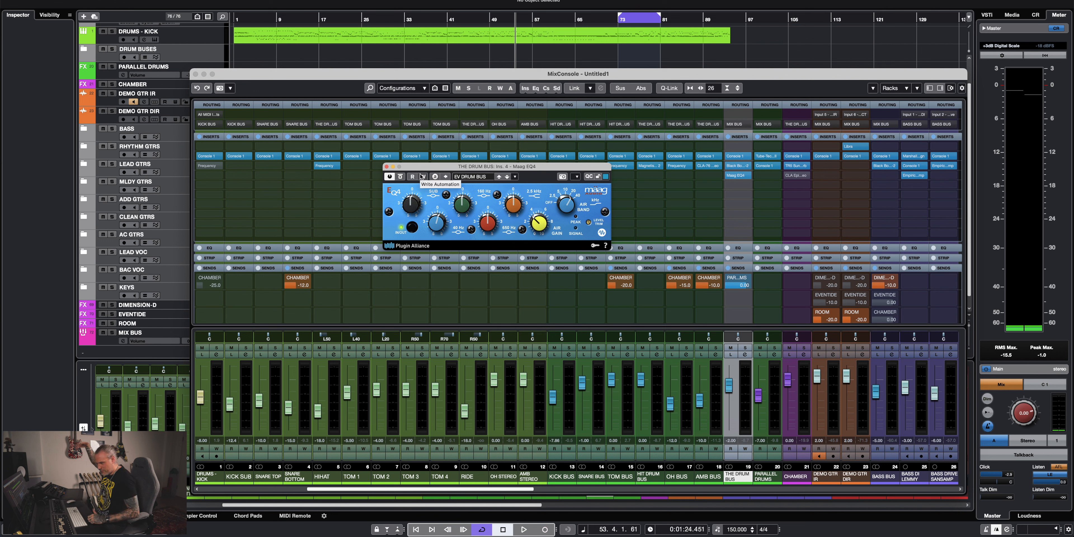
pyautogui.click(387, 166)
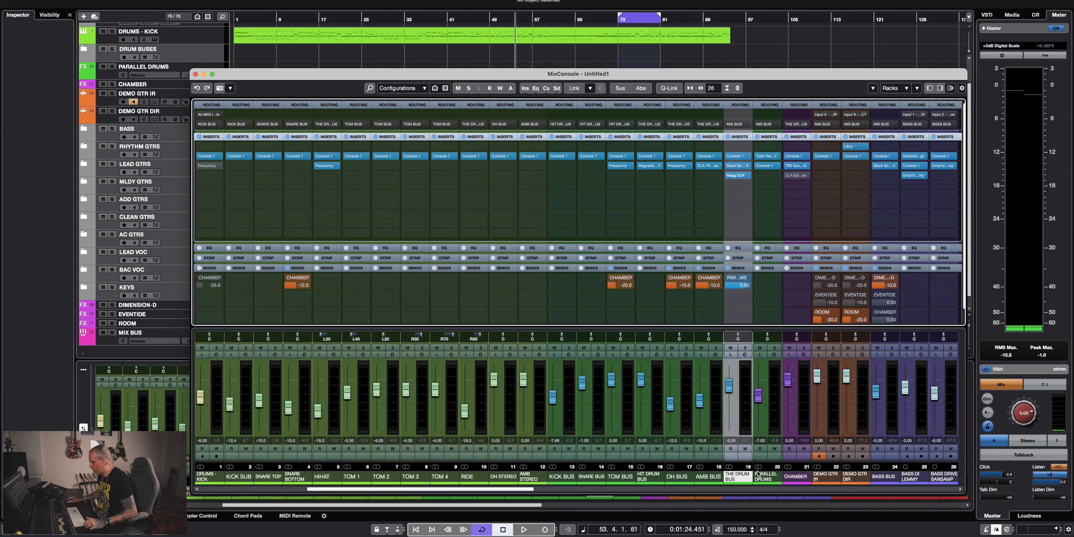
# Play the mix with PARALLEL DRUMS faded out, and examine that channel's Tube-Tech CL 1B and Console 1 equalizer settings.
pyautogui.click(762, 479)
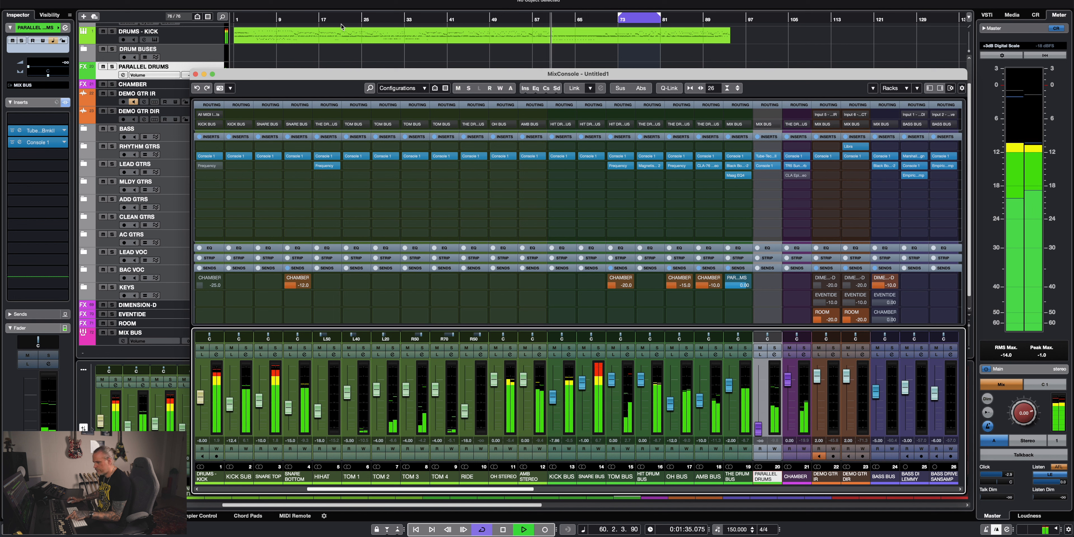
pyautogui.press('space')
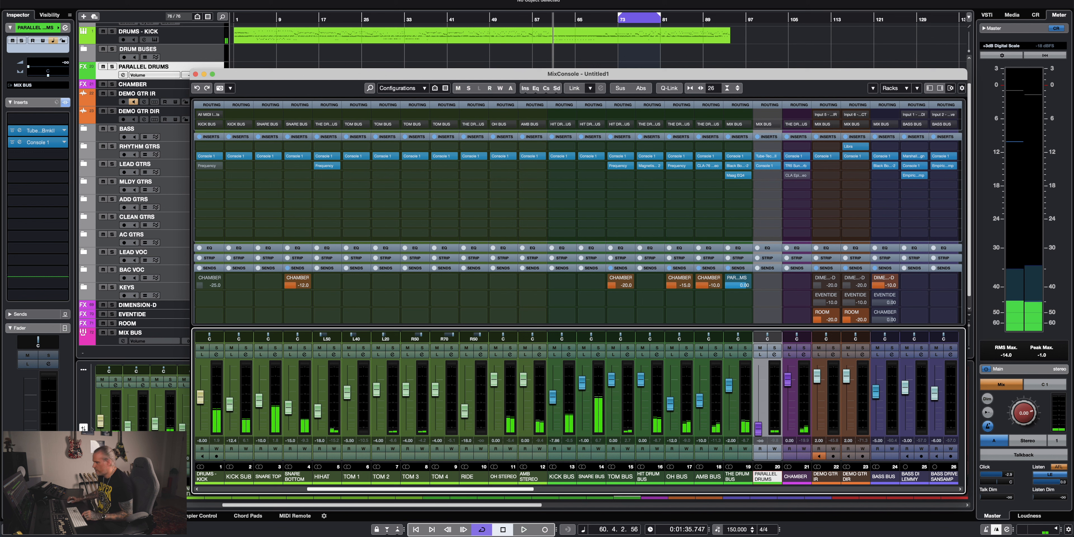
pyautogui.click(766, 157)
pyautogui.moveTo(426, 94); pyautogui.dragTo(487, 56)
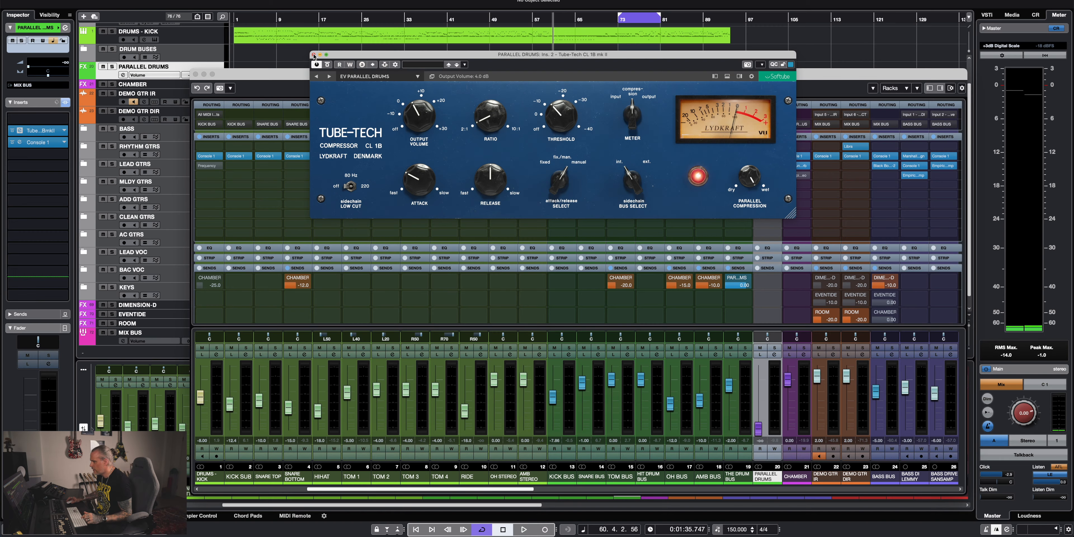
pyautogui.click(513, 109)
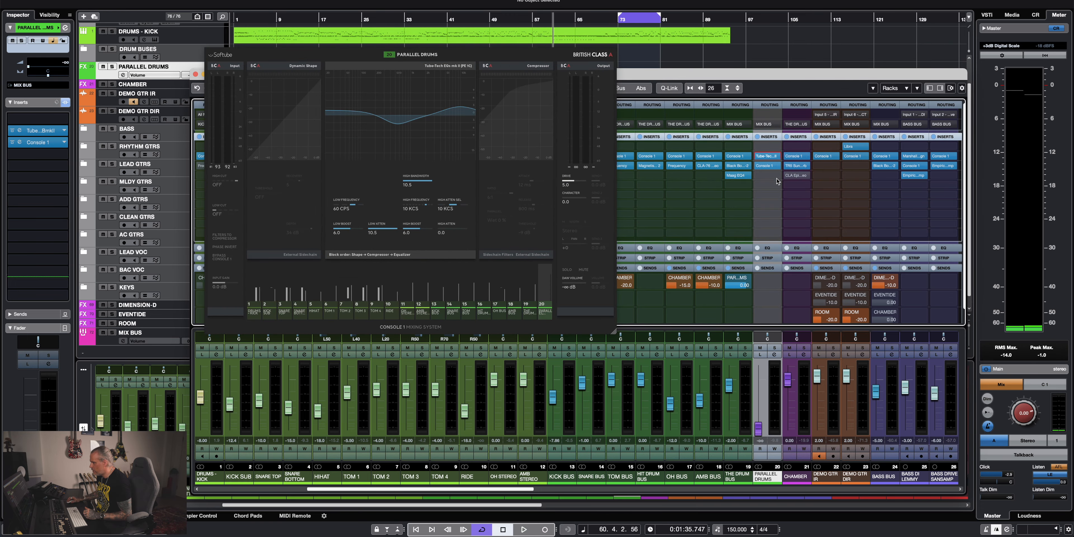
pyautogui.click(778, 178)
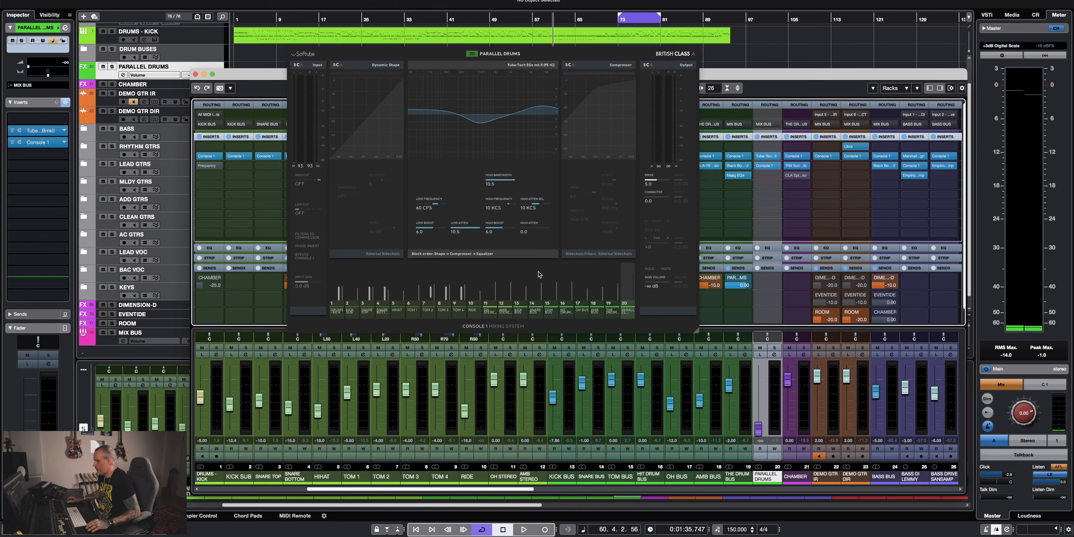
# Solo PARALLEL DRUMS and compare its Tube-Tech CL 1B compressor bypassed and active during playback.
pyautogui.click(773, 348)
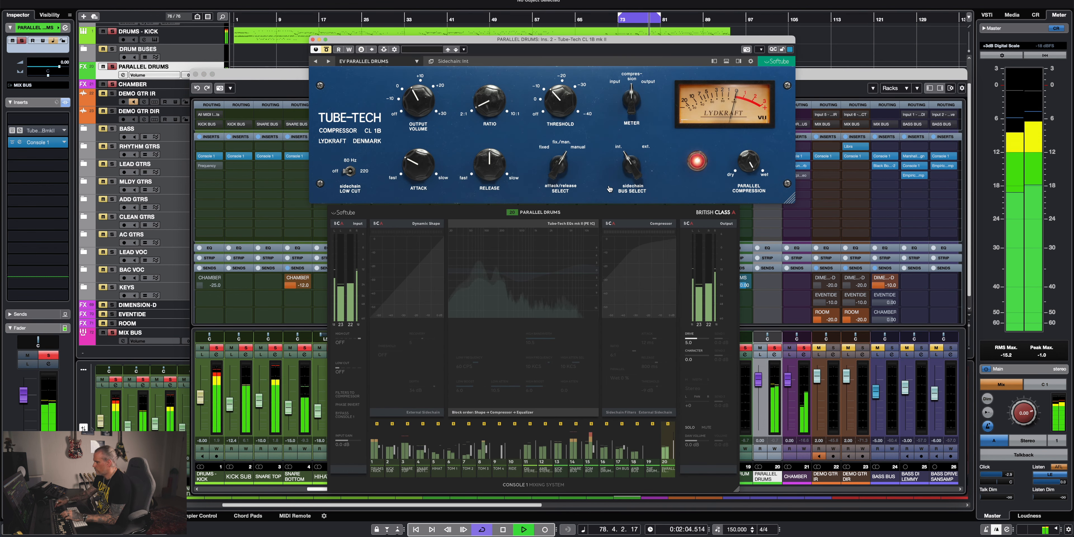
pyautogui.click(327, 50)
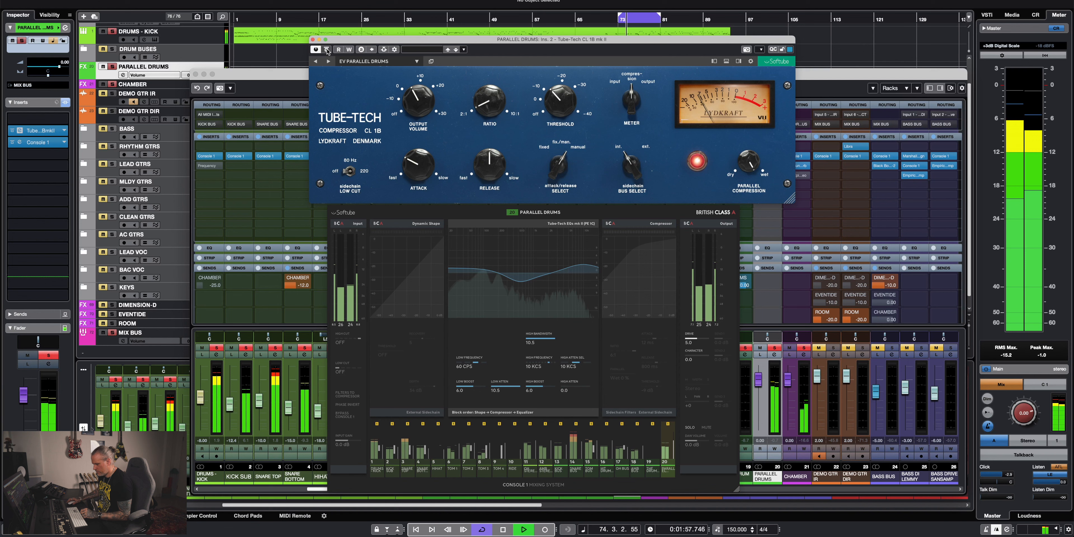
pyautogui.click(313, 39)
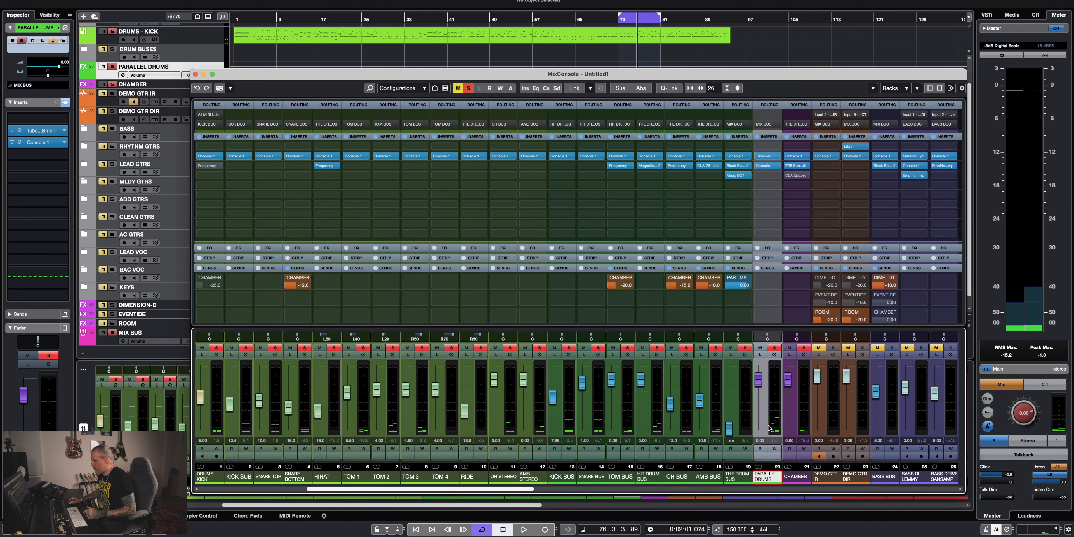
# Pull the PARALLEL DRUMS fader fully down and raise it gradually from silence while the drum mix plays.
pyautogui.scroll(-20, 761, 414)
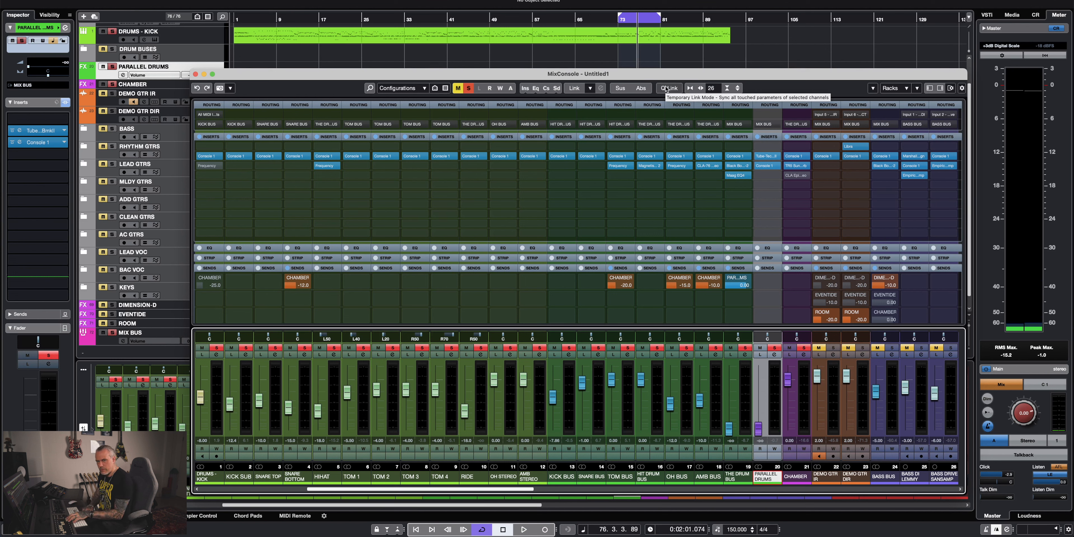
pyautogui.press('space')
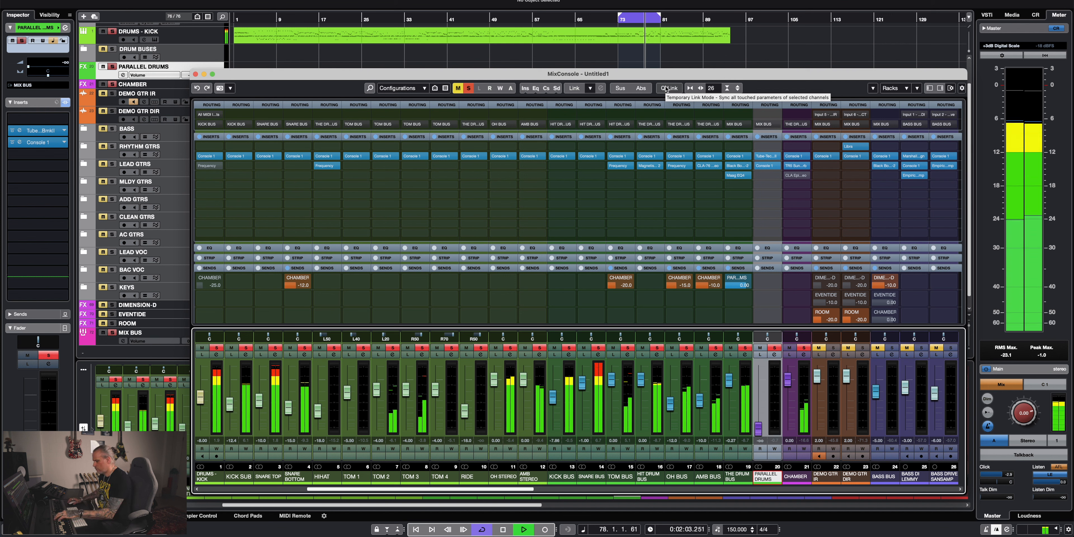
pyautogui.press('space')
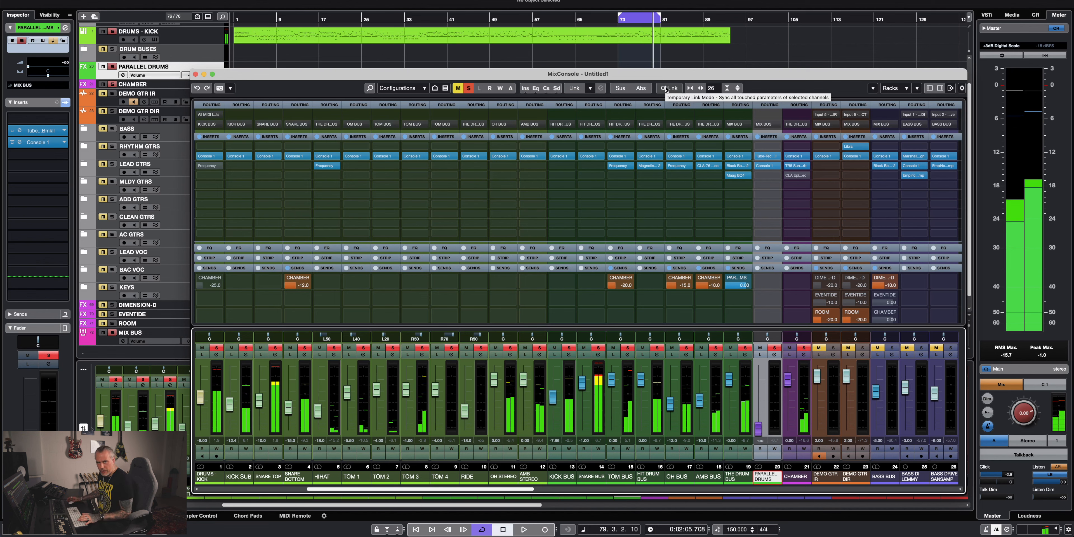
pyautogui.press('space')
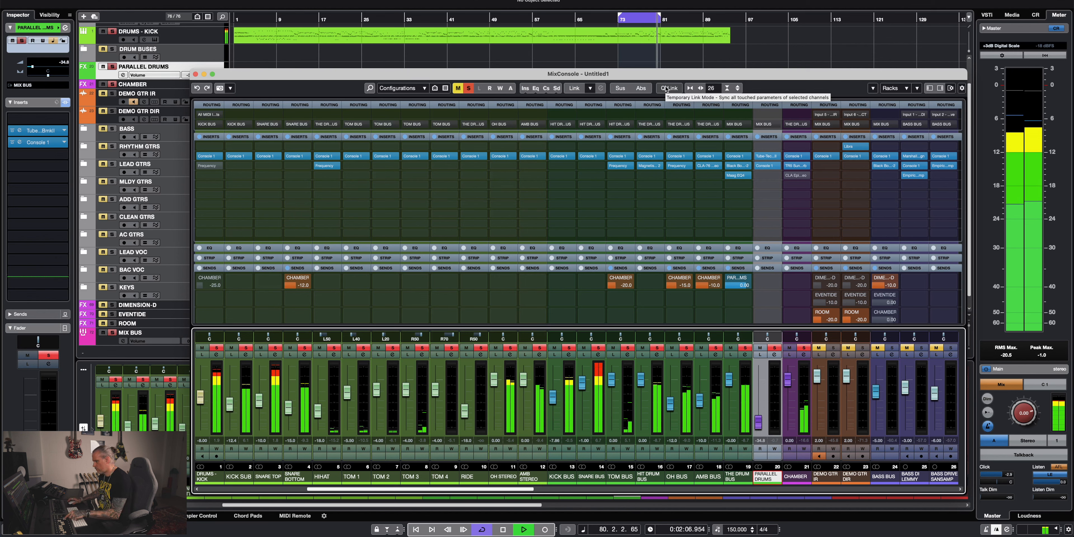